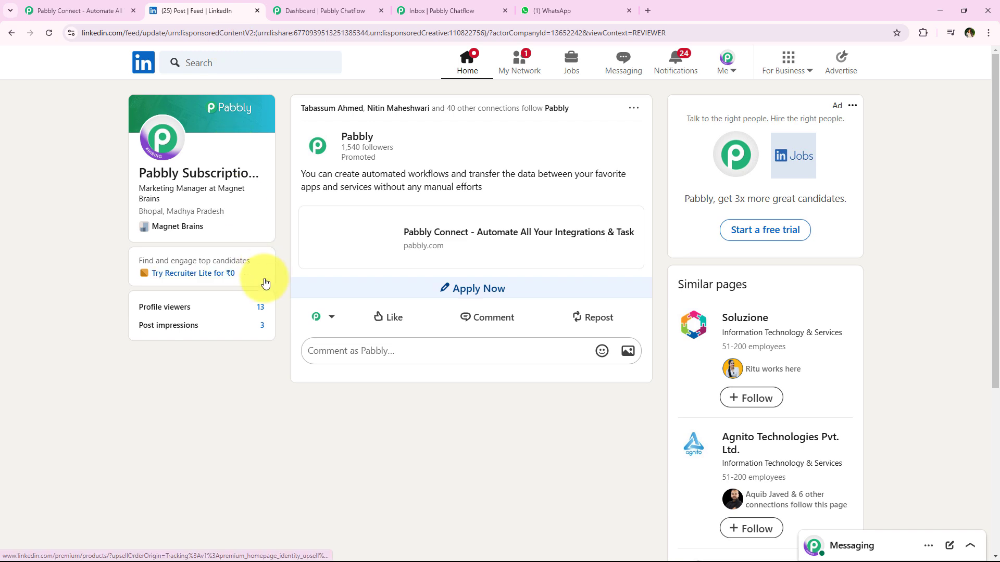
Switch to the Pabbly Connect landing page, dismiss the lifetime offer pop-up and go to the account sign-in.
click(338, 10)
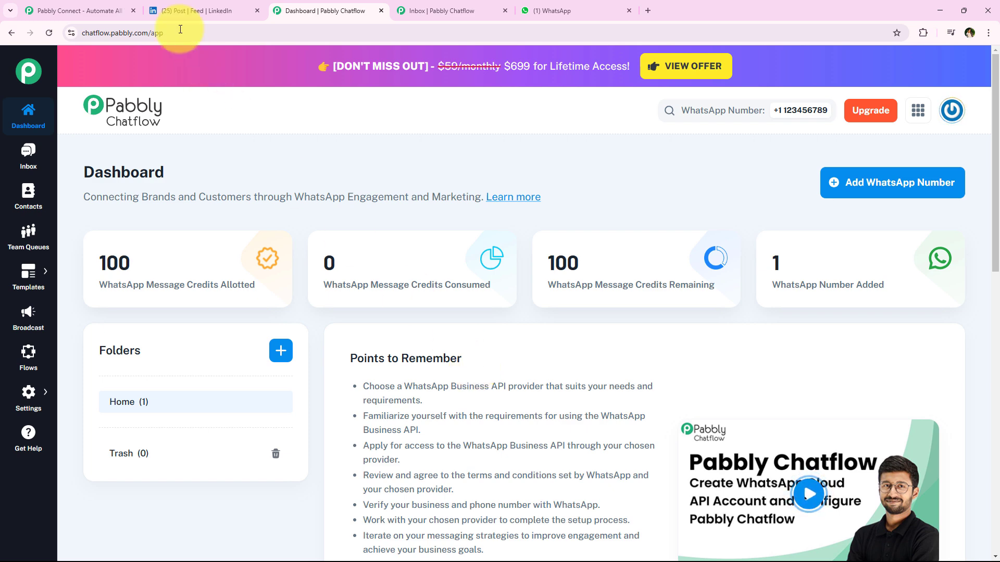
click(72, 10)
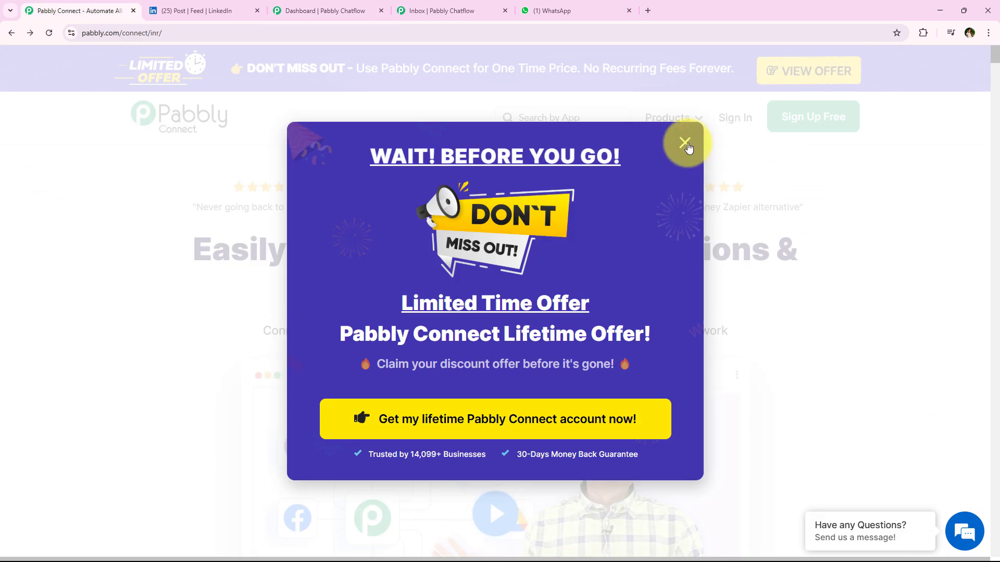
click(687, 147)
click(305, 35)
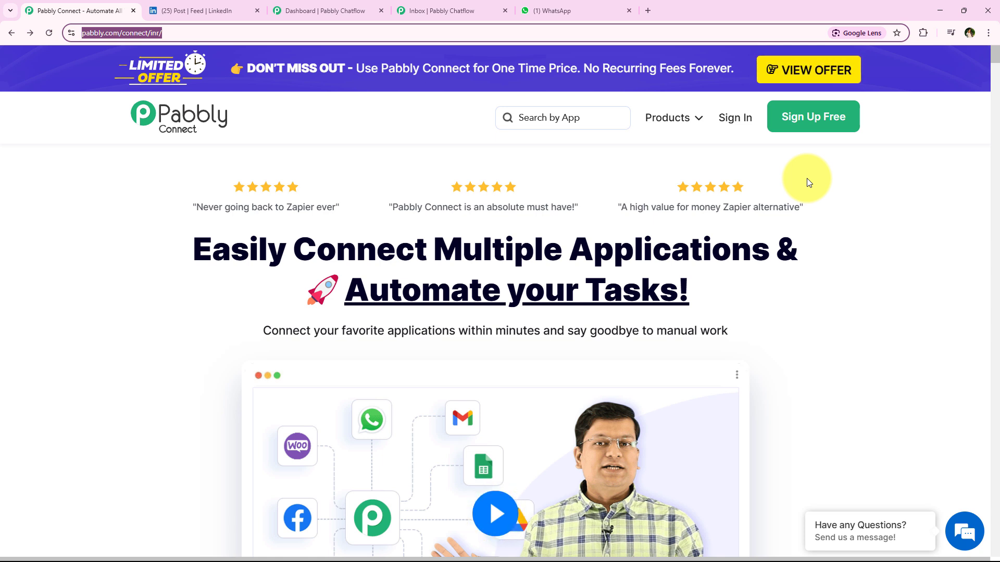
click(750, 117)
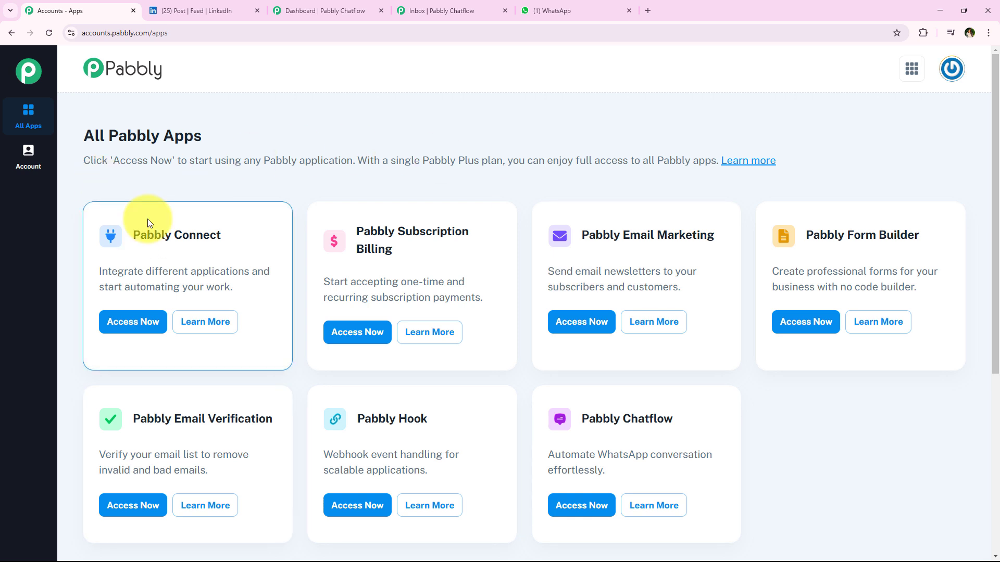
Open Pabbly Connect from the overview of all Pabbly apps.
drag(78, 131, 207, 127)
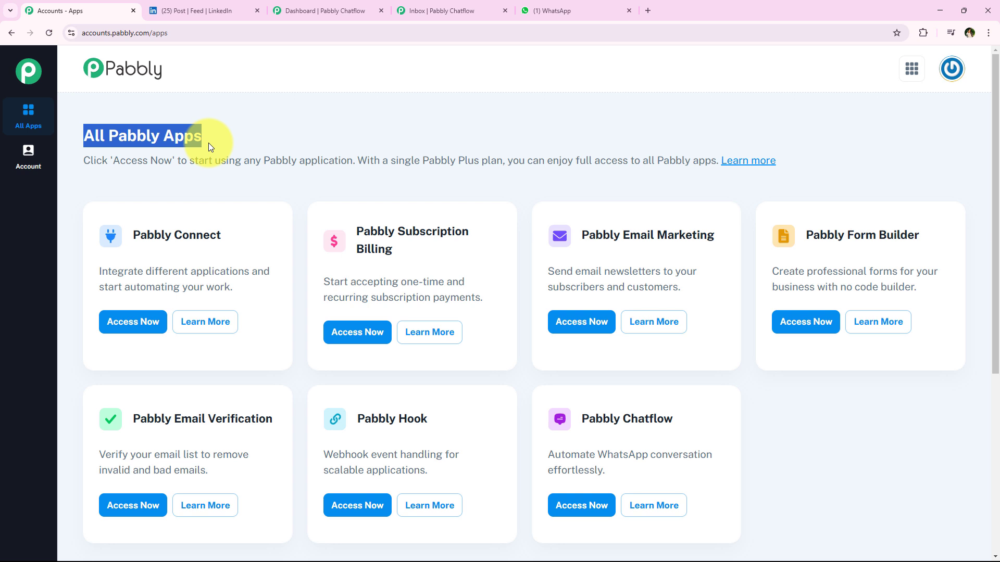
scroll(269, 245, down, 2)
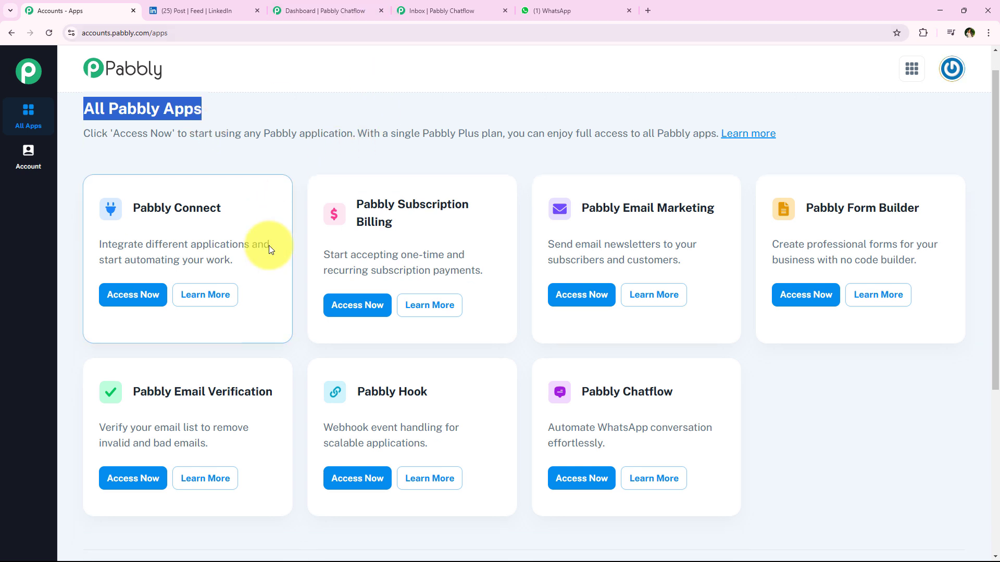
scroll(298, 312, up, 2)
drag(132, 235, 245, 264)
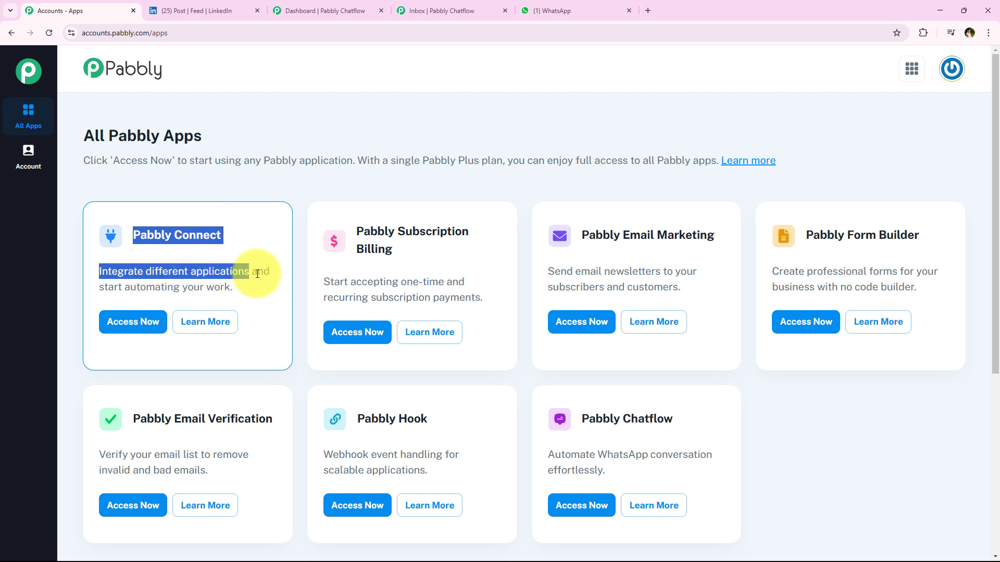
click(114, 325)
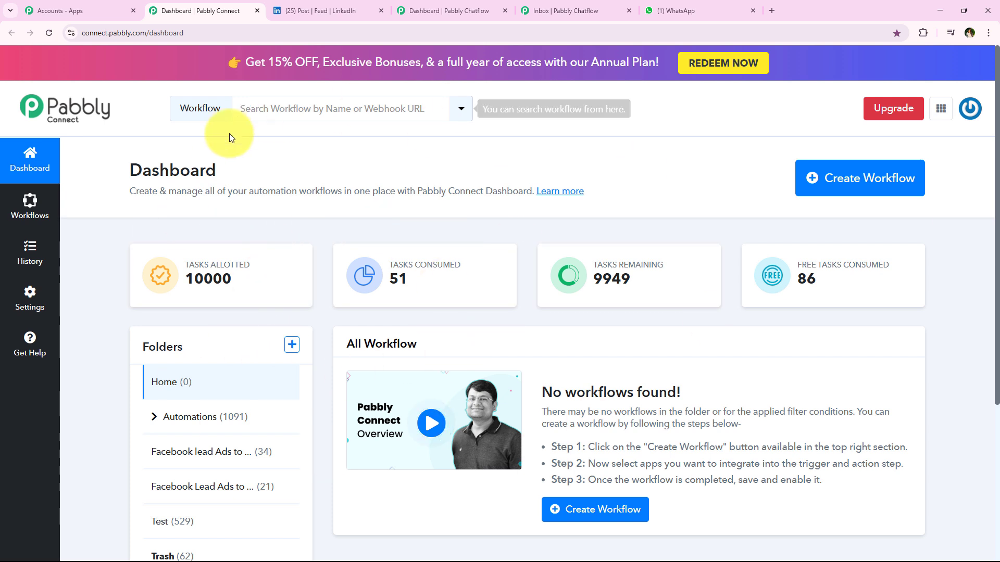
Start a new workflow from the dashboard and choose Automations as its folder.
drag(111, 169, 349, 177)
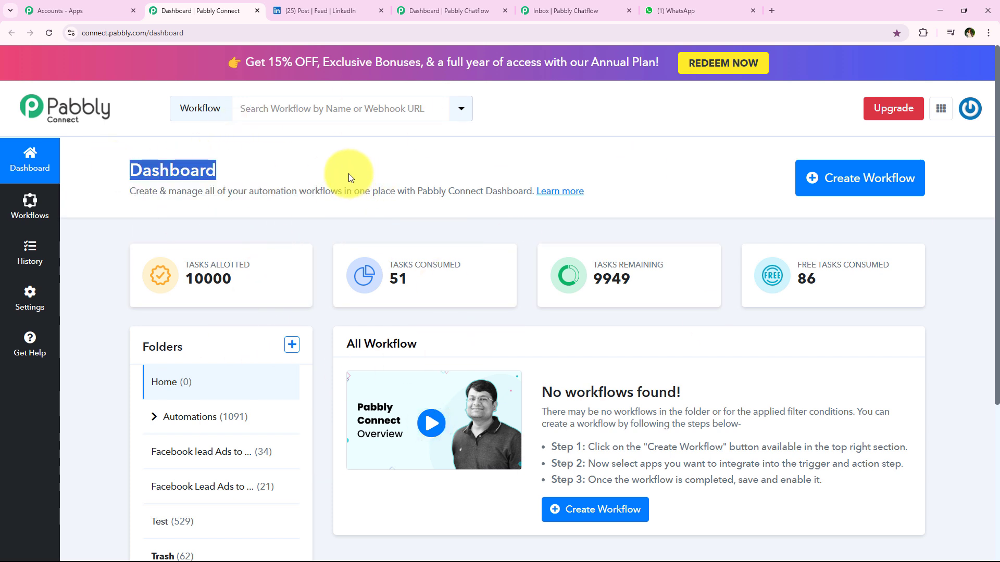
click(336, 147)
click(879, 179)
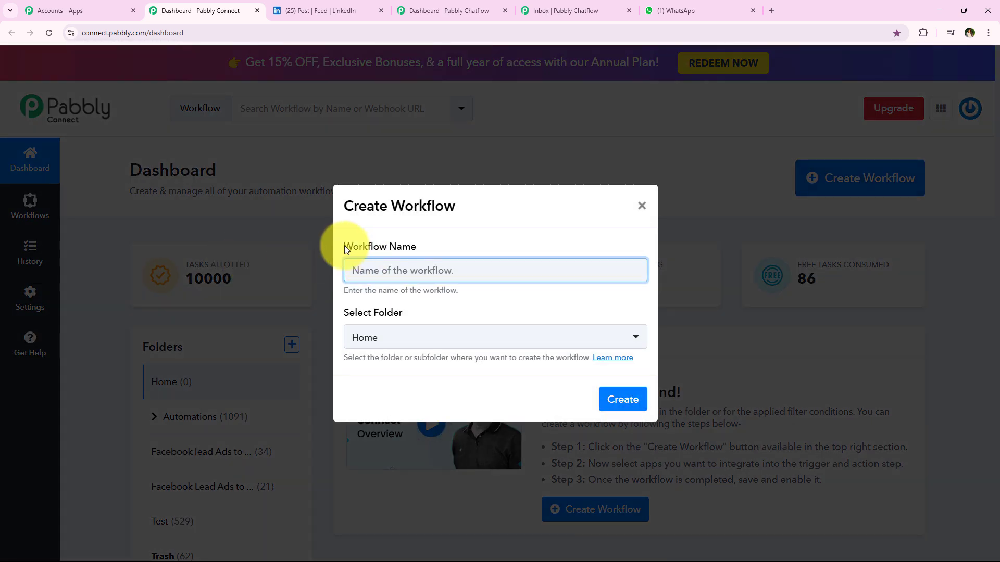
drag(345, 249, 427, 247)
drag(344, 315, 415, 314)
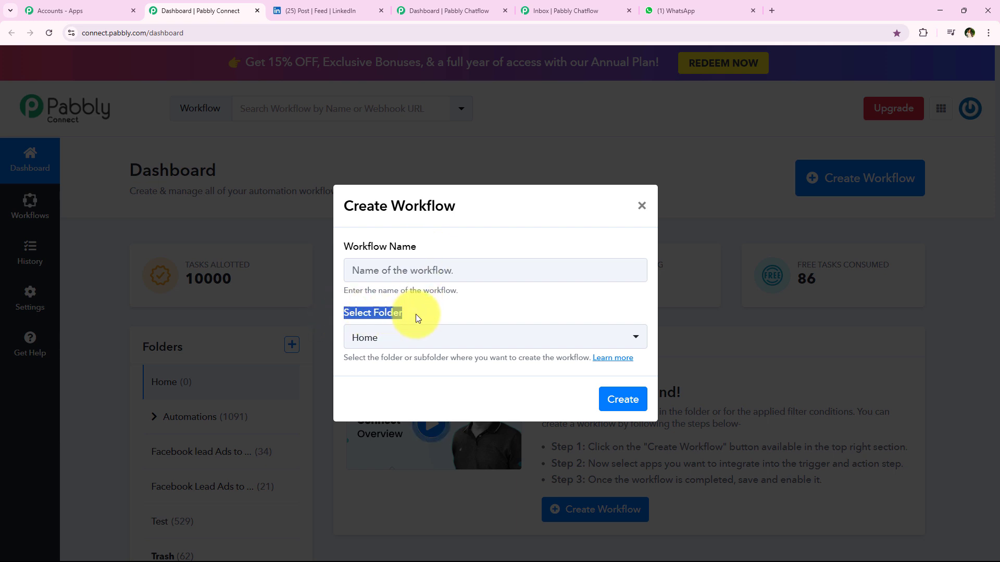
click(417, 314)
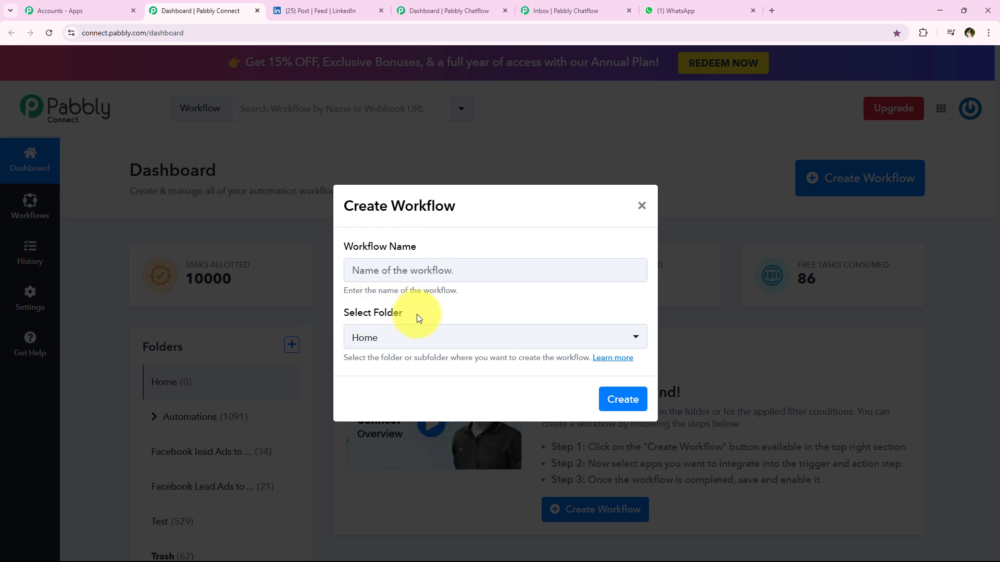
click(412, 338)
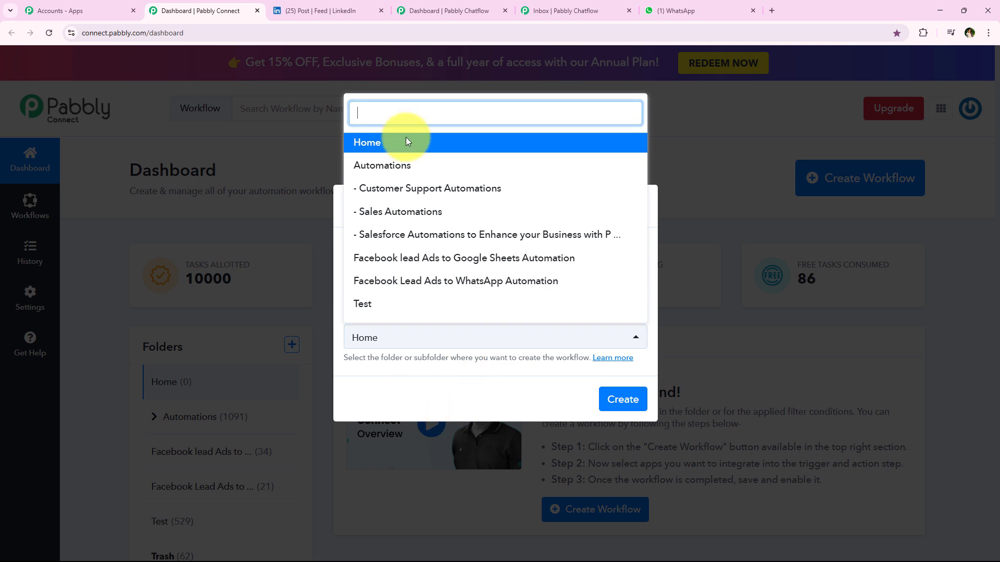
click(383, 166)
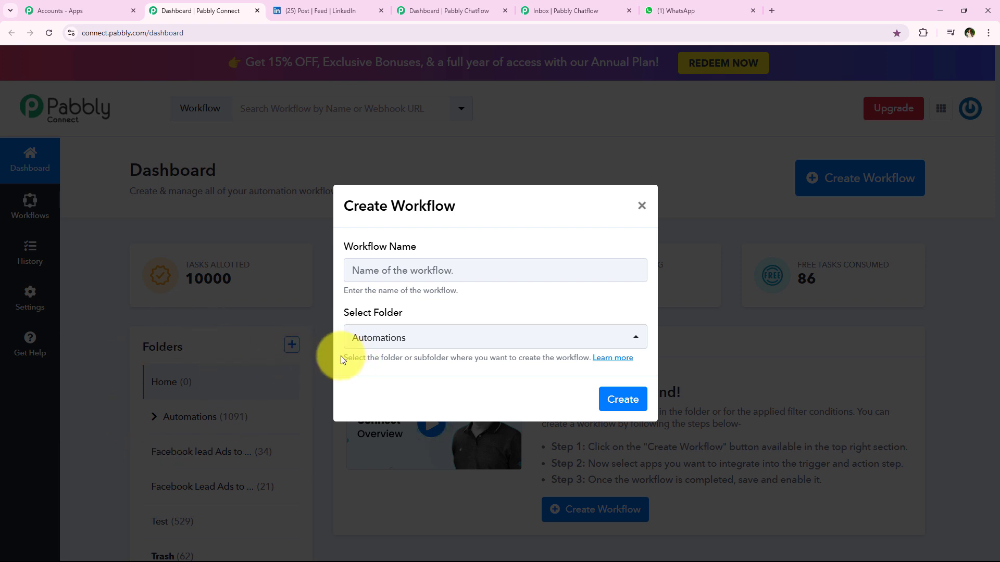
drag(341, 359, 451, 371)
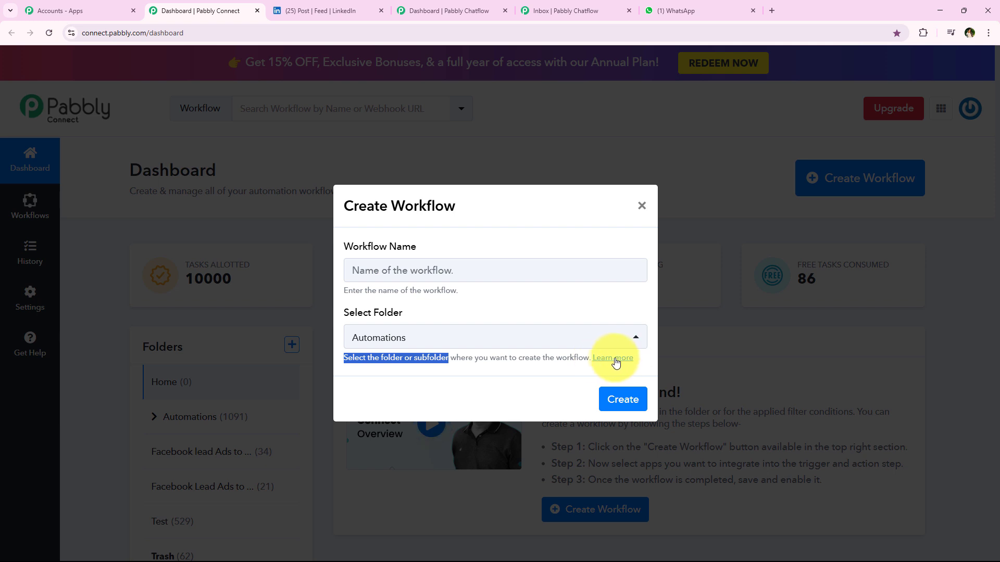
click(461, 379)
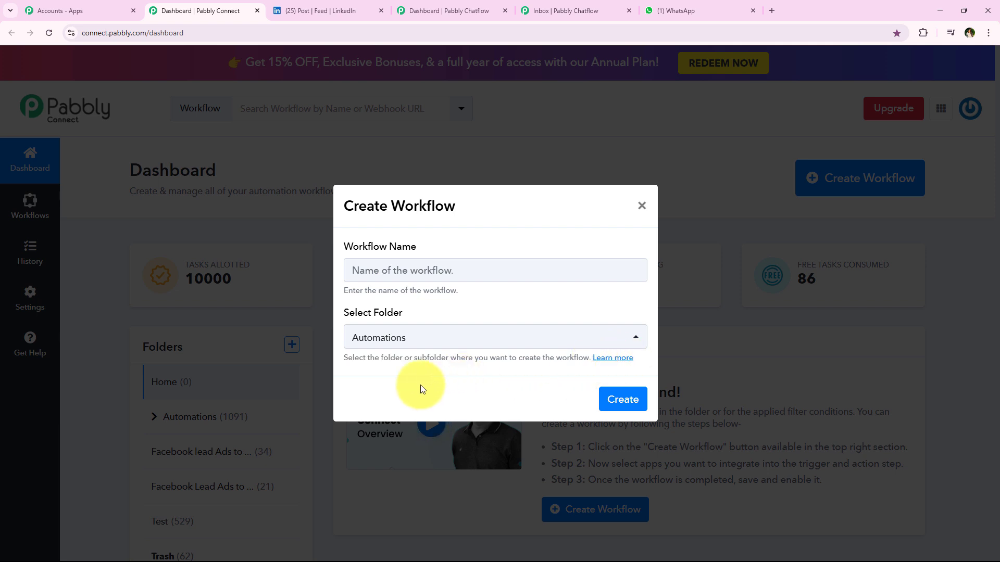
Name the workflow "How to Send WhatsApp Message to LinkedIn Lead Gen Forms Leads using Pabbly Chatflow" and create it.
click(497, 267)
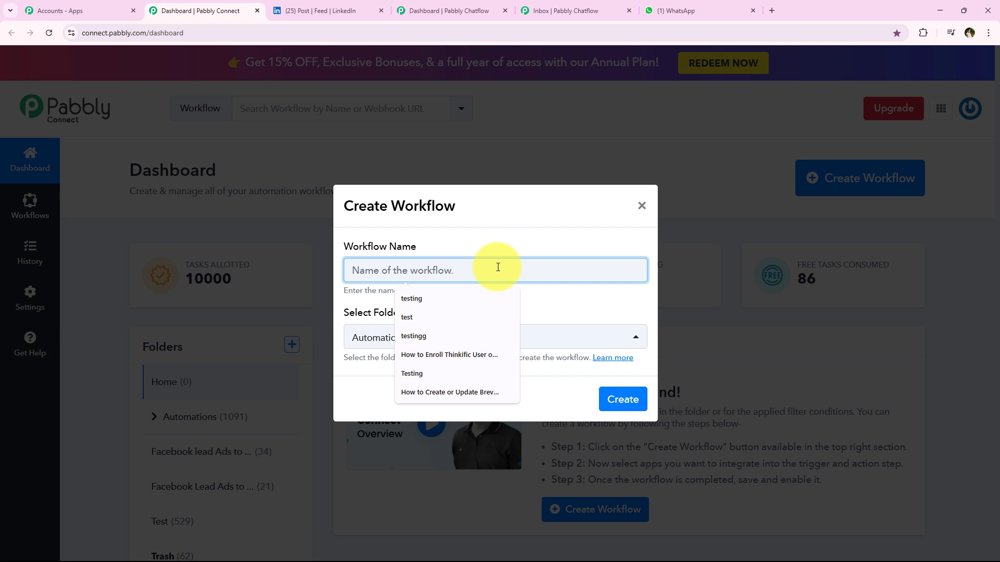
key(ctrl+v)
click(495, 239)
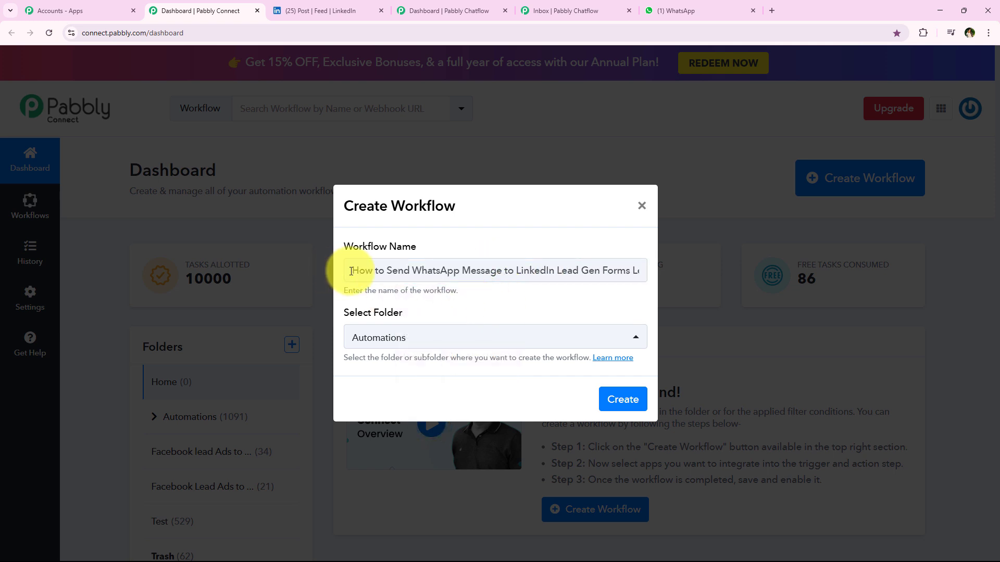
drag(346, 270, 674, 275)
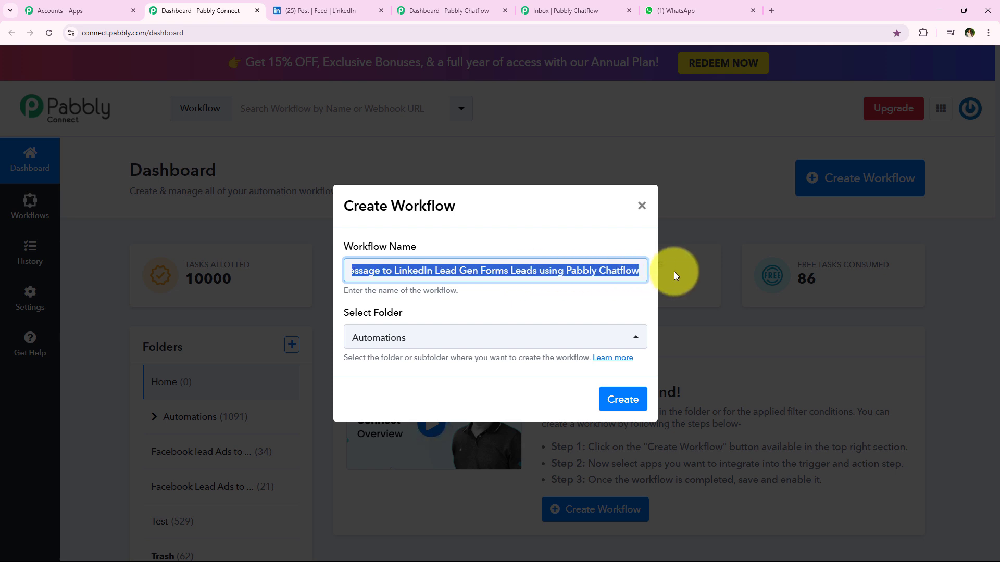
click(572, 306)
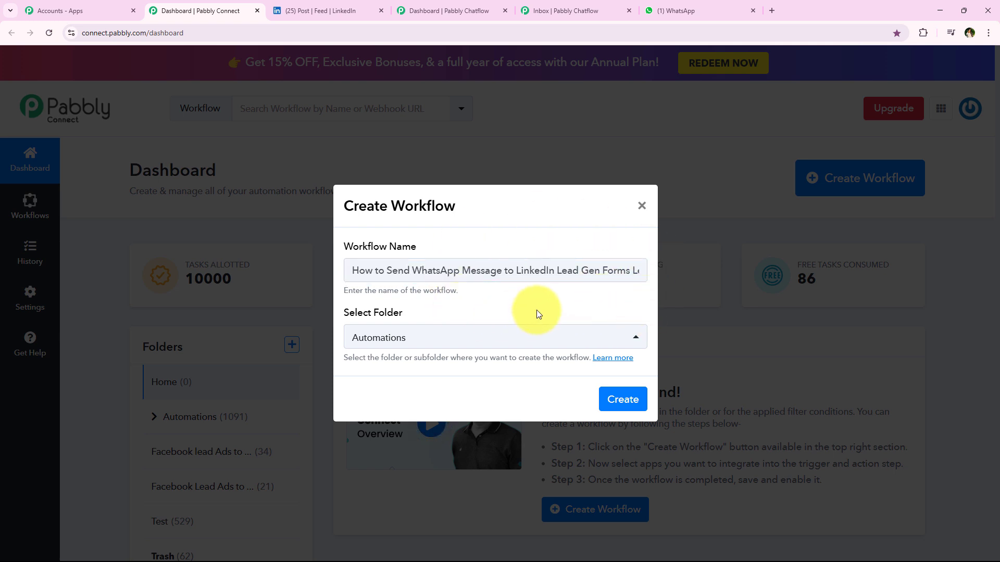
click(632, 398)
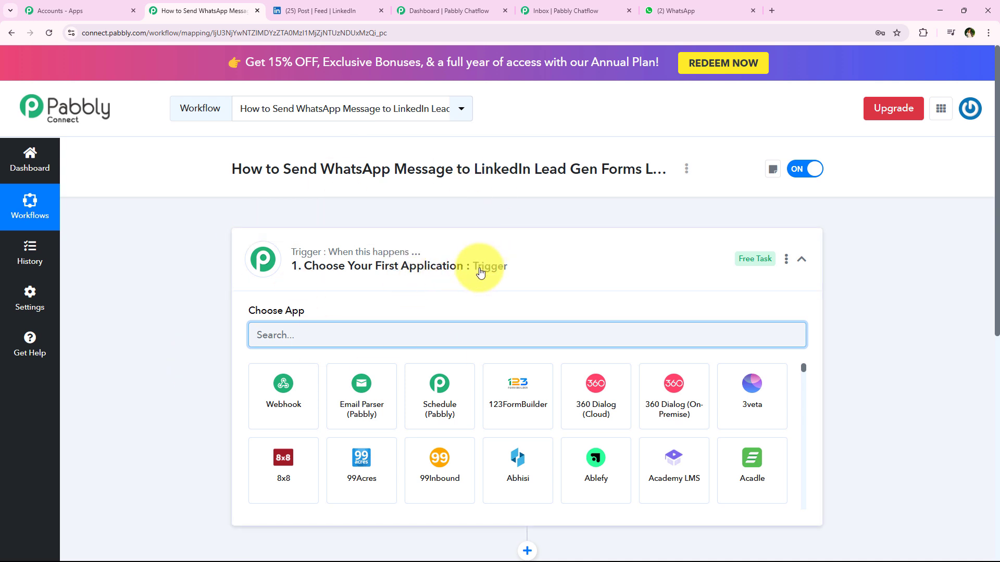
Find LinkedIn Lead Gen Forms in the app list and select it as the workflow's trigger application.
click(534, 265)
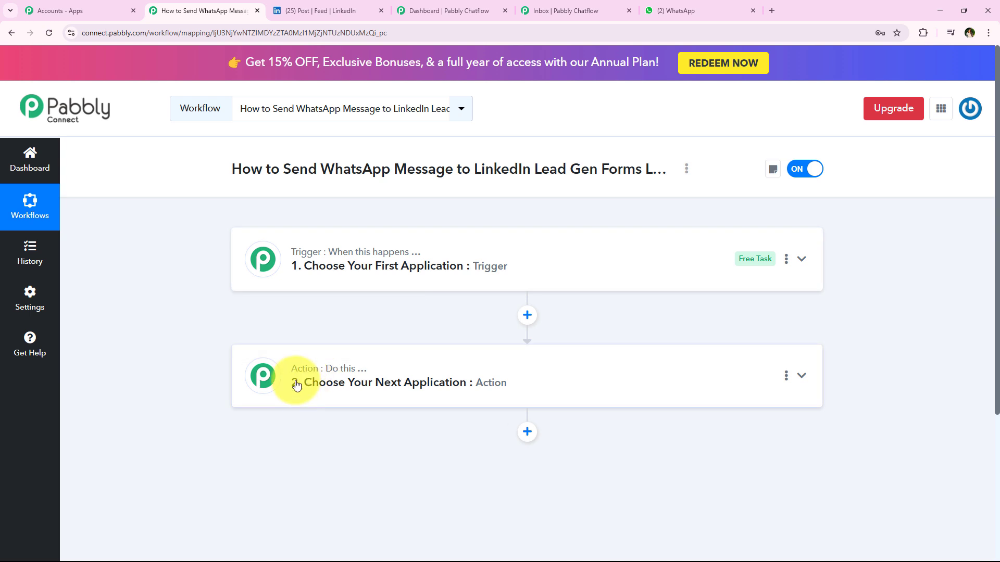
mouse_move(349, 374)
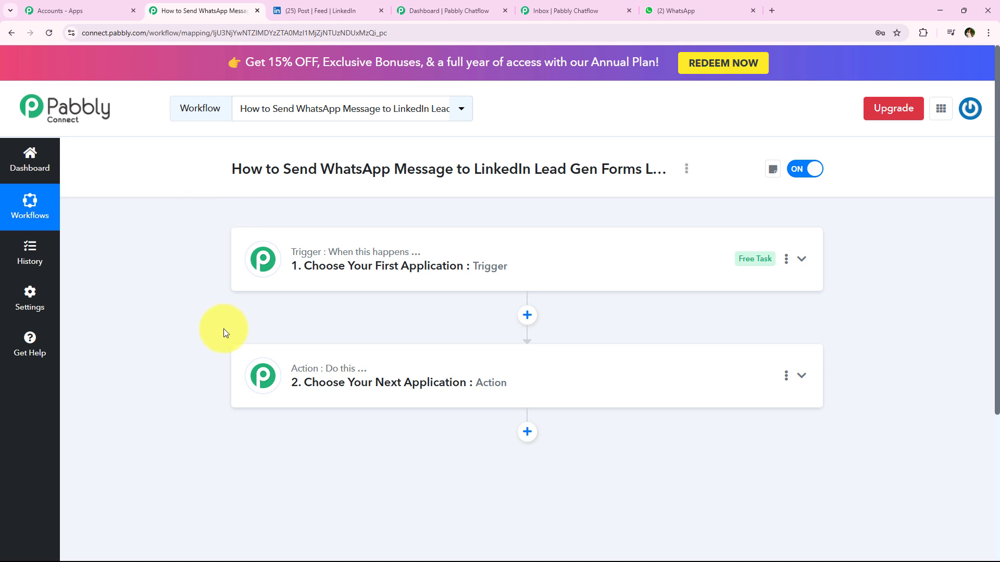
click(436, 279)
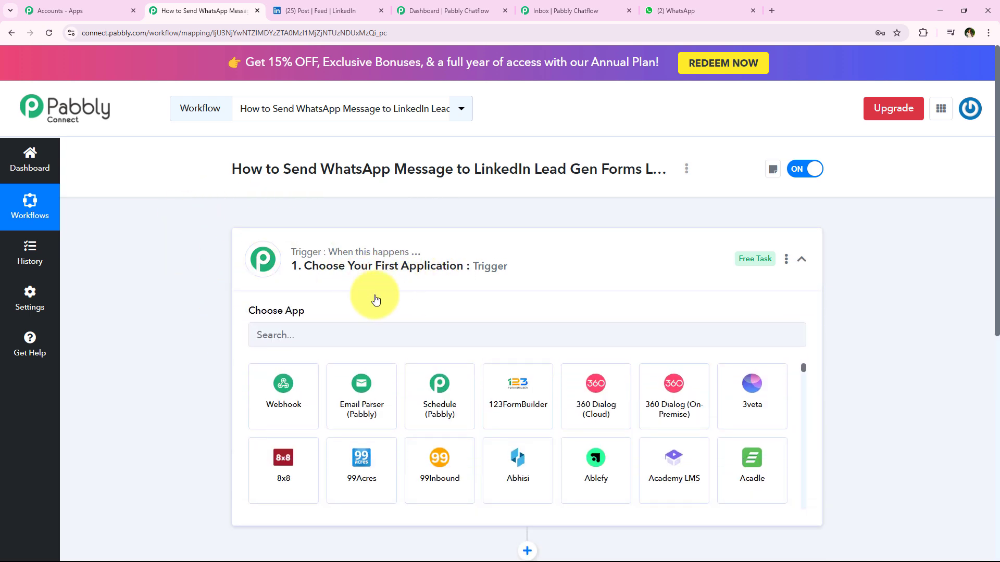
click(351, 335)
text(Li)
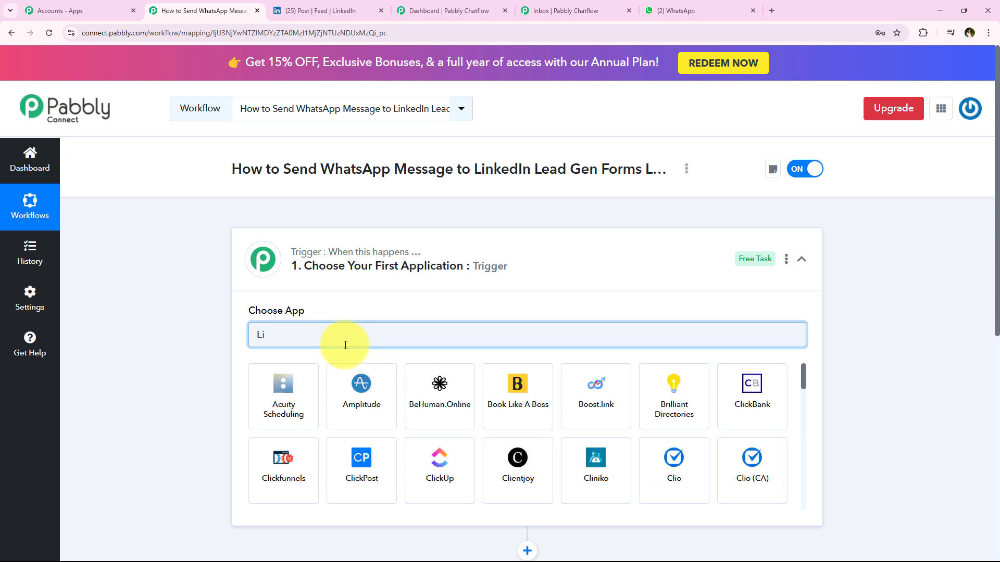
text(nked)
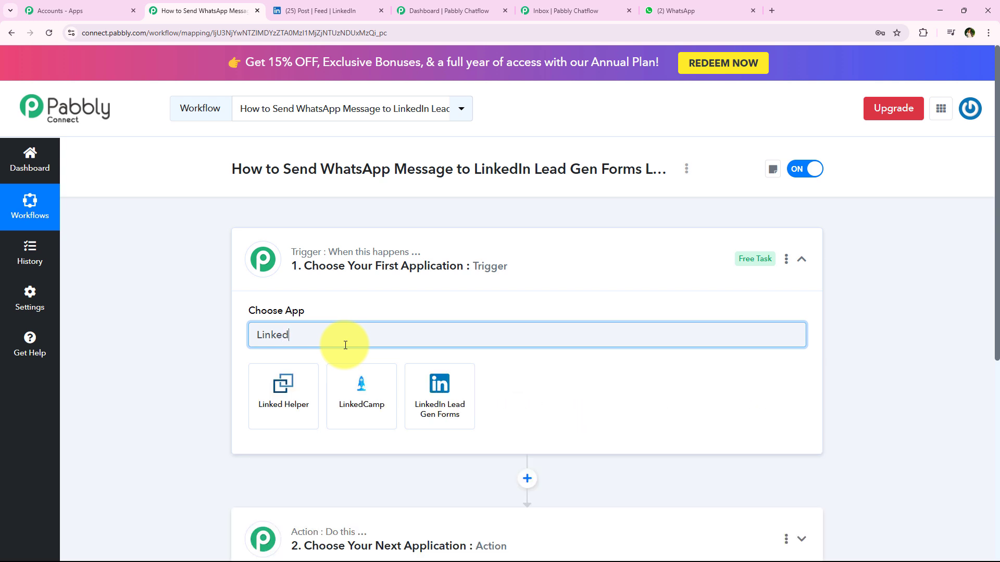
text(I)
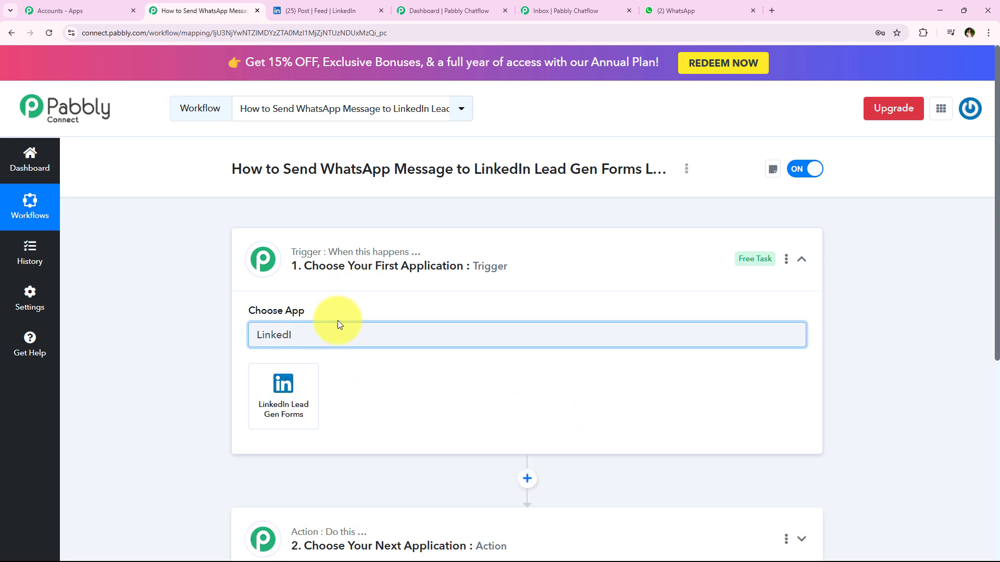
click(288, 404)
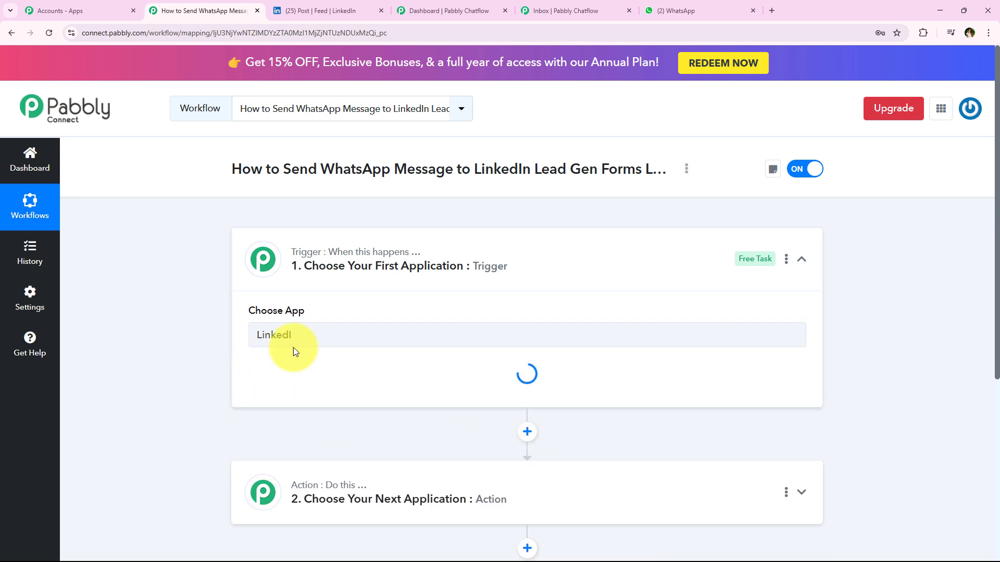
Set the trigger event to New Lead Gen Form Response.
click(345, 392)
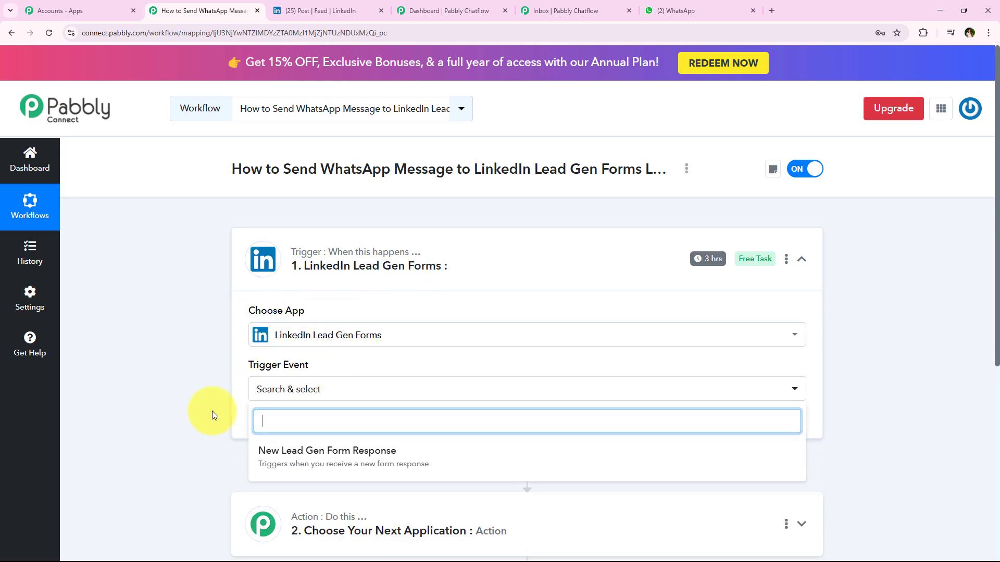
scroll(229, 425, down, 1)
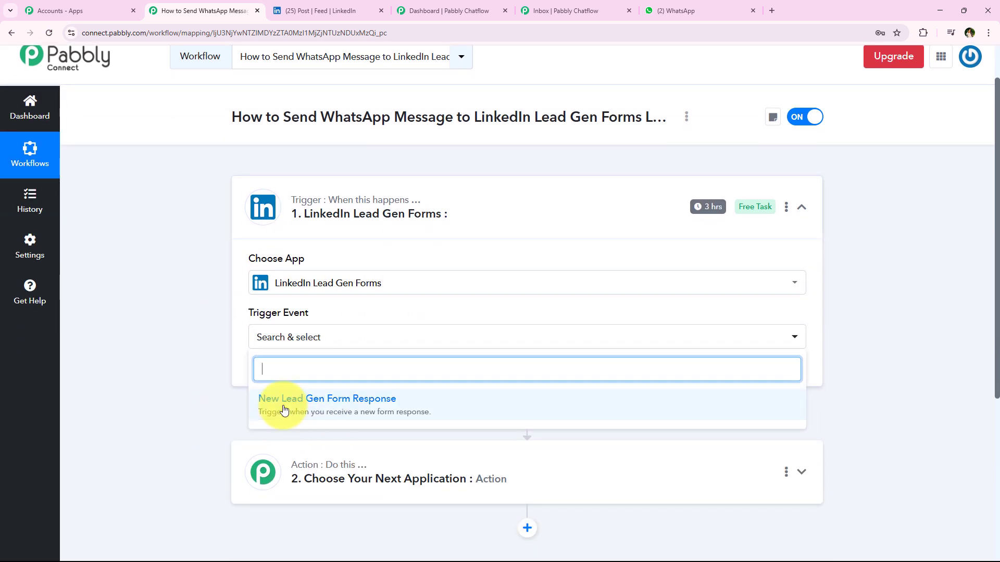
click(328, 407)
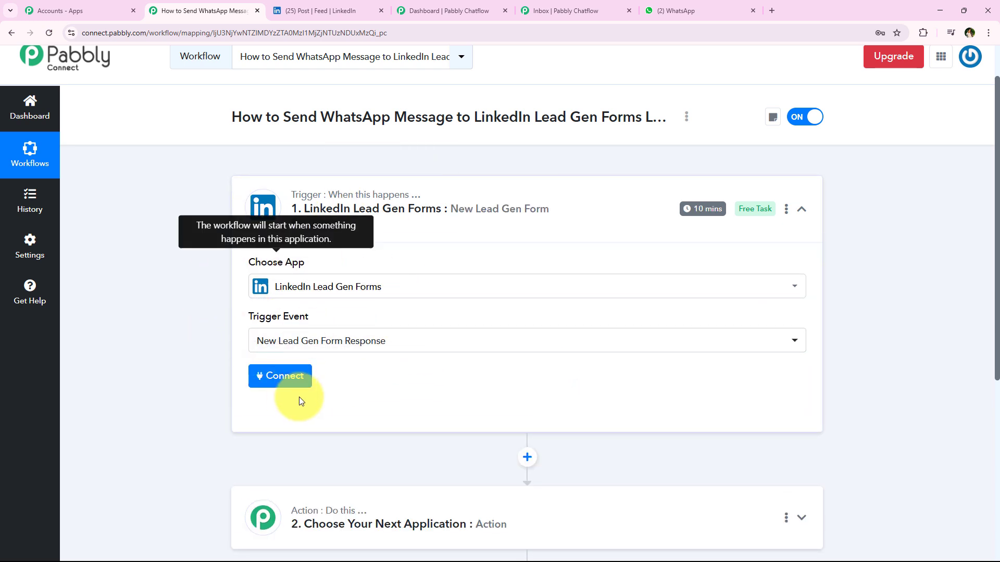
Connect the trigger to LinkedIn Lead Gen Forms through a new connection, authorizing it by signing in to the LinkedIn account.
click(263, 379)
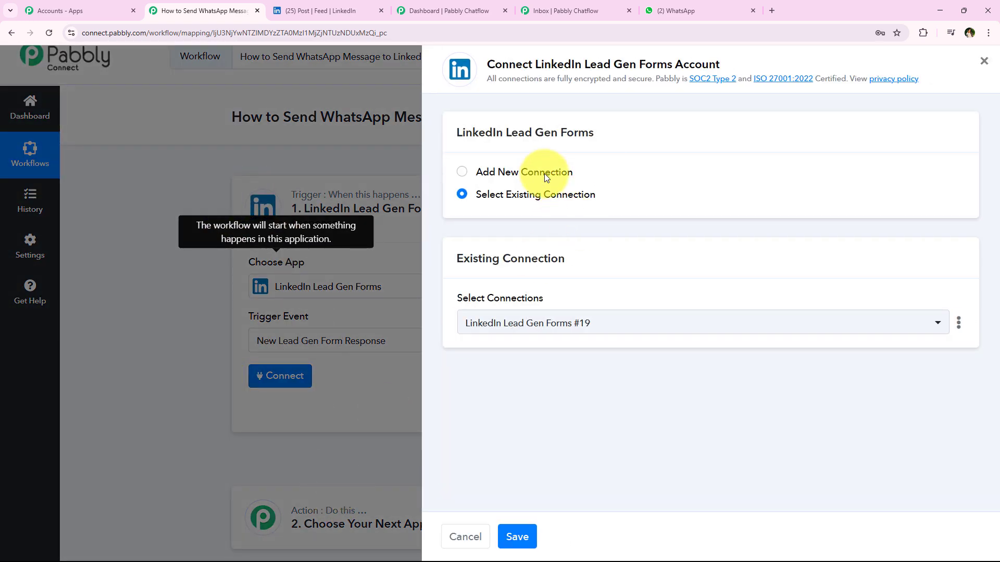
click(543, 173)
click(540, 193)
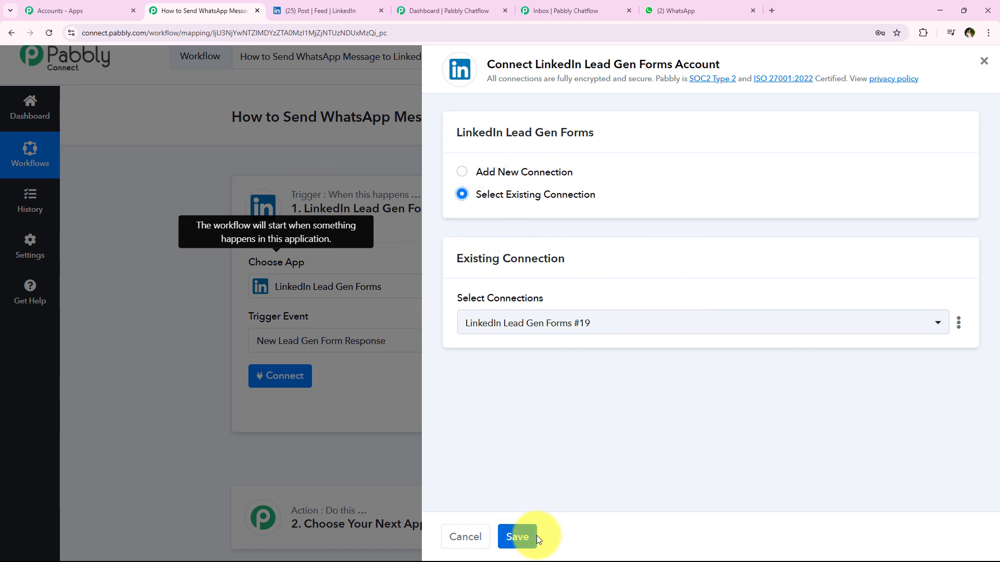
click(516, 173)
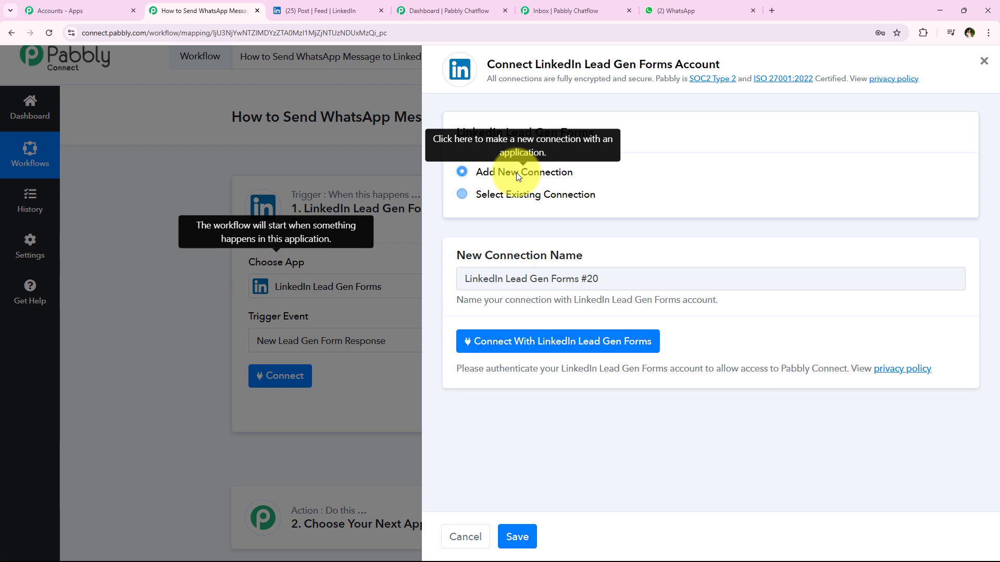
click(513, 342)
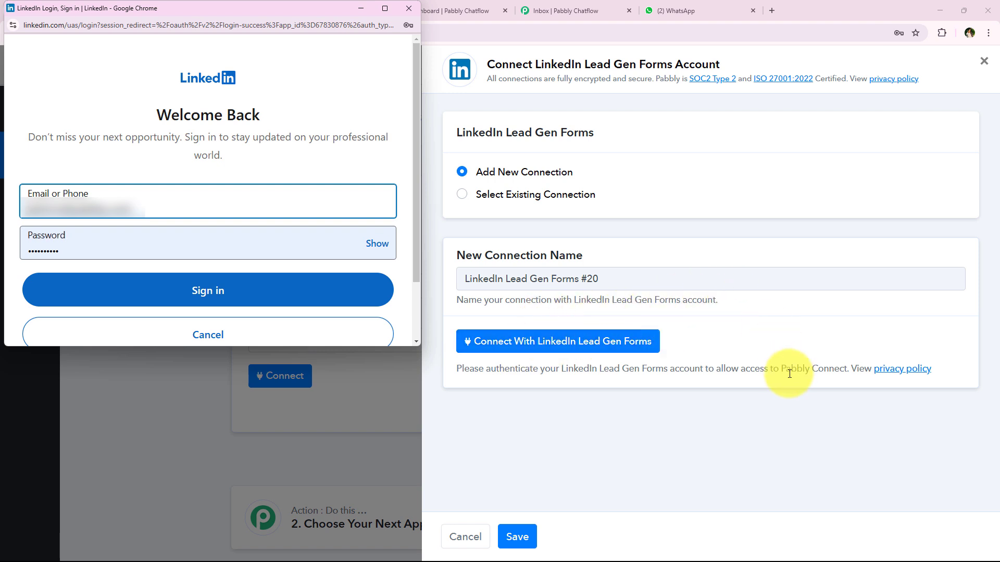
drag(397, 346, 397, 401)
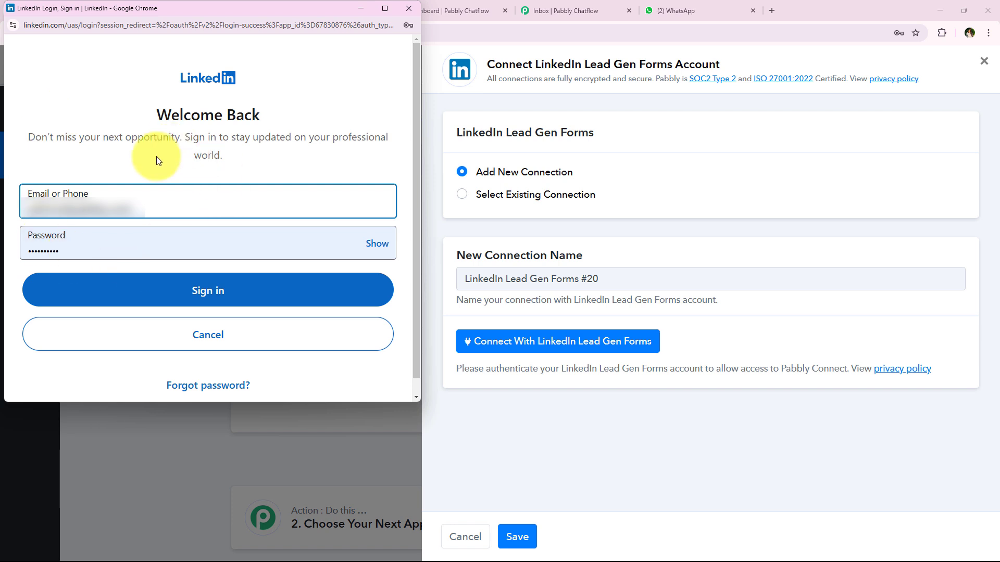
click(201, 290)
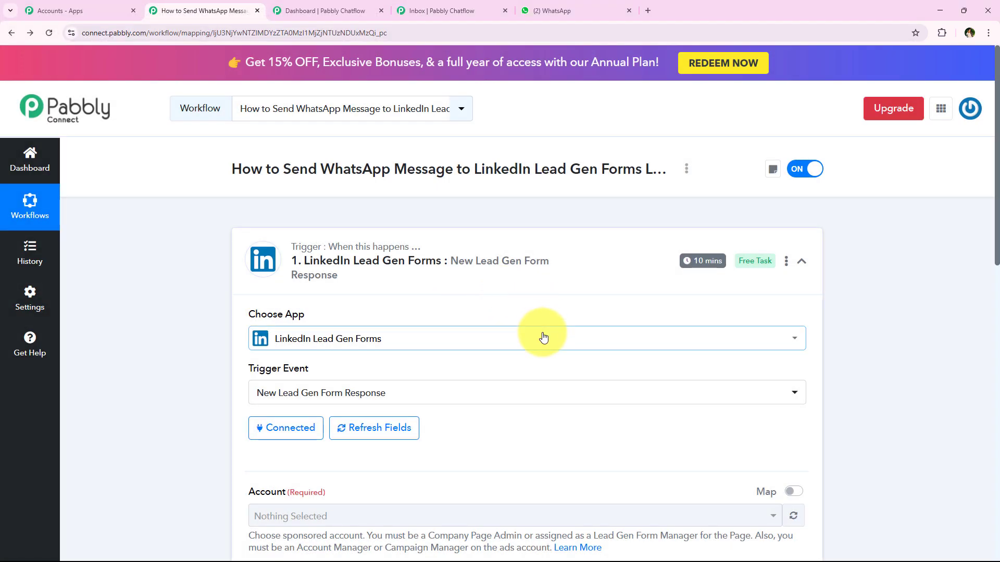
Refresh the trigger fields and the lead form list, and set the sponsored account to Pabbly's Ad Account.
click(378, 426)
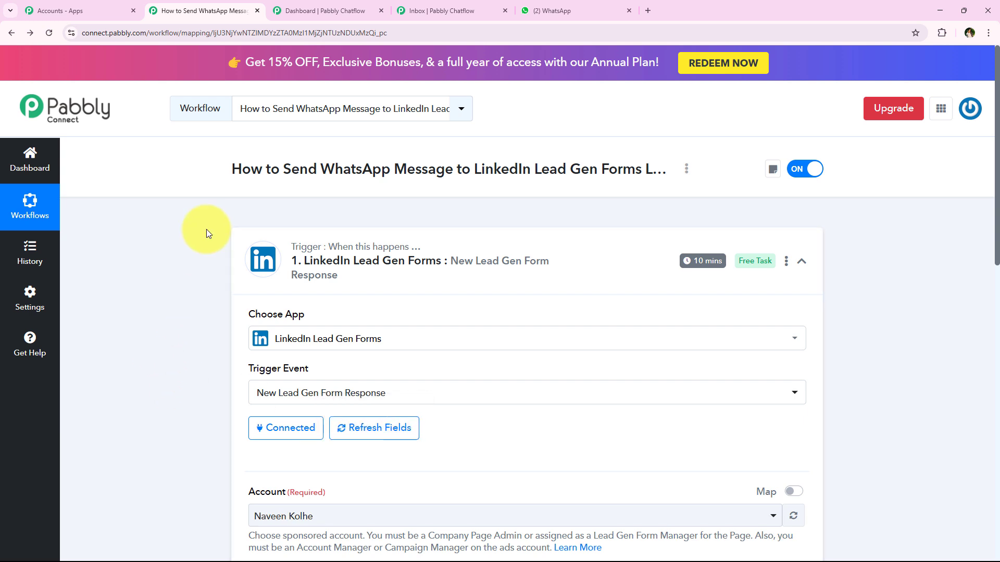
scroll(195, 242, down, 5)
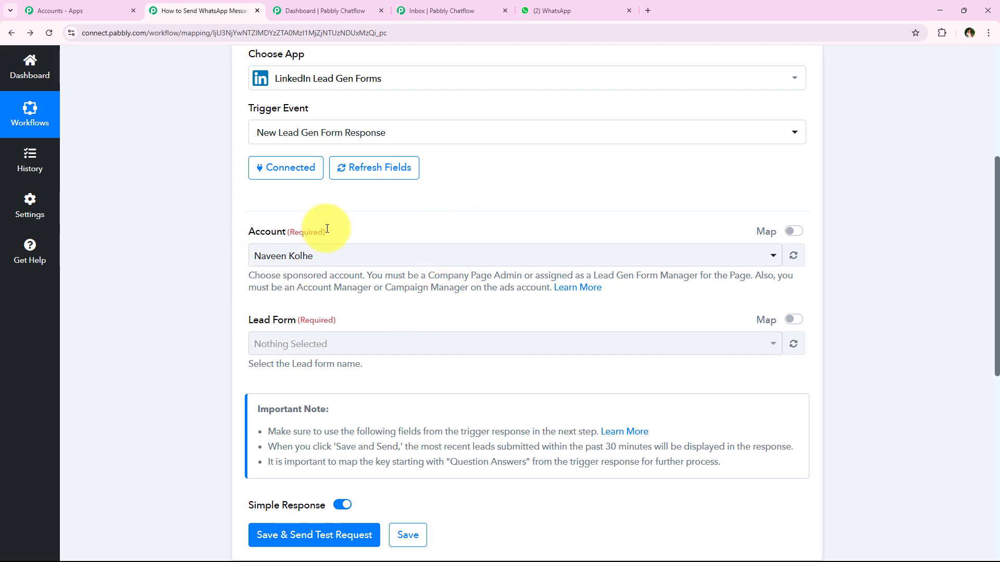
click(794, 344)
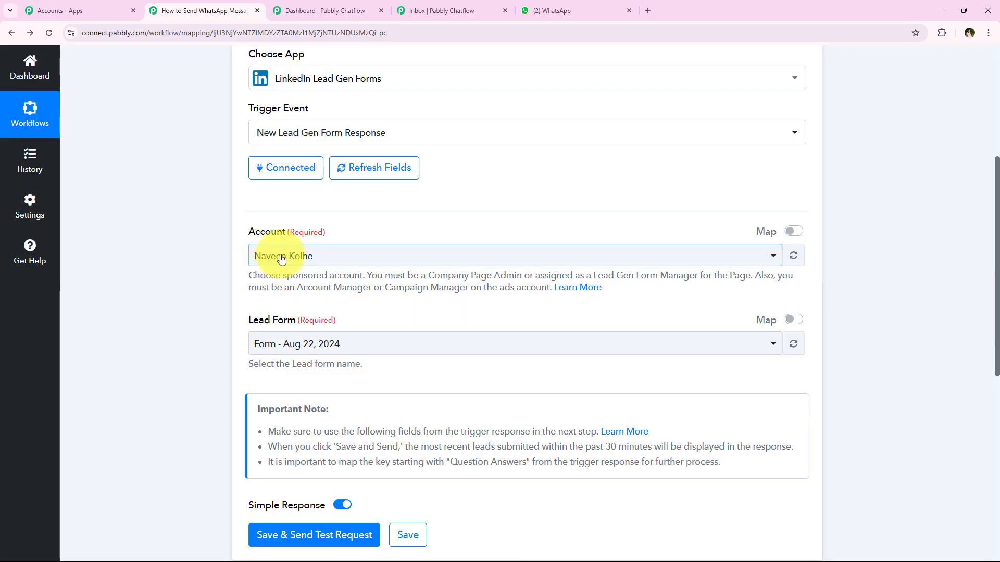
click(282, 257)
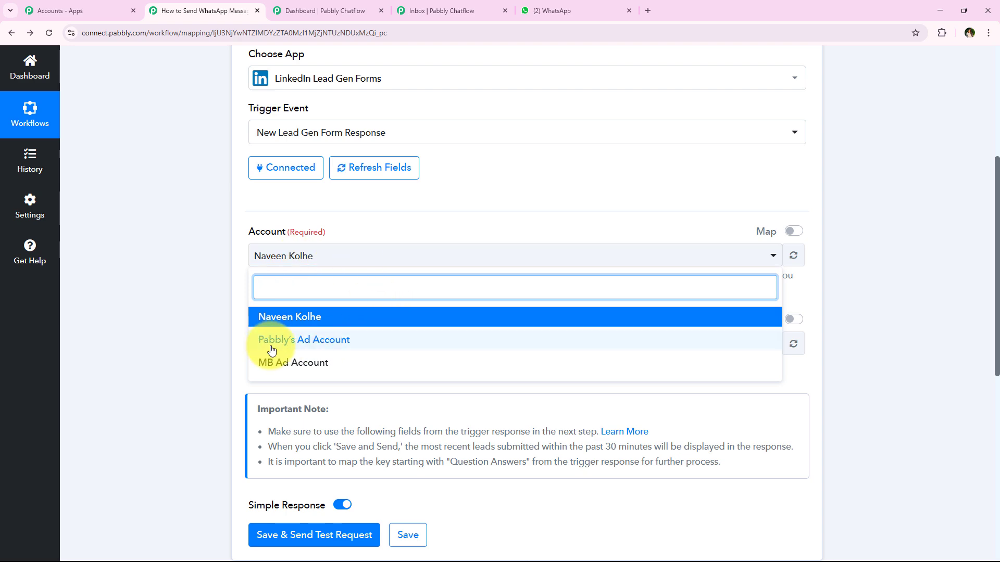
click(379, 341)
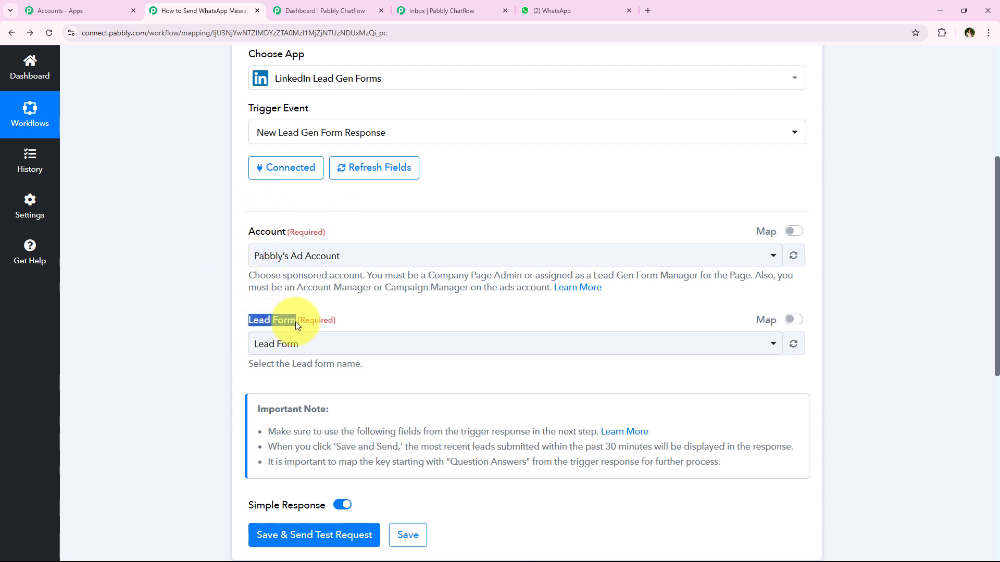
Choose Lead Form as the trigger's lead form.
click(297, 345)
click(317, 407)
click(292, 347)
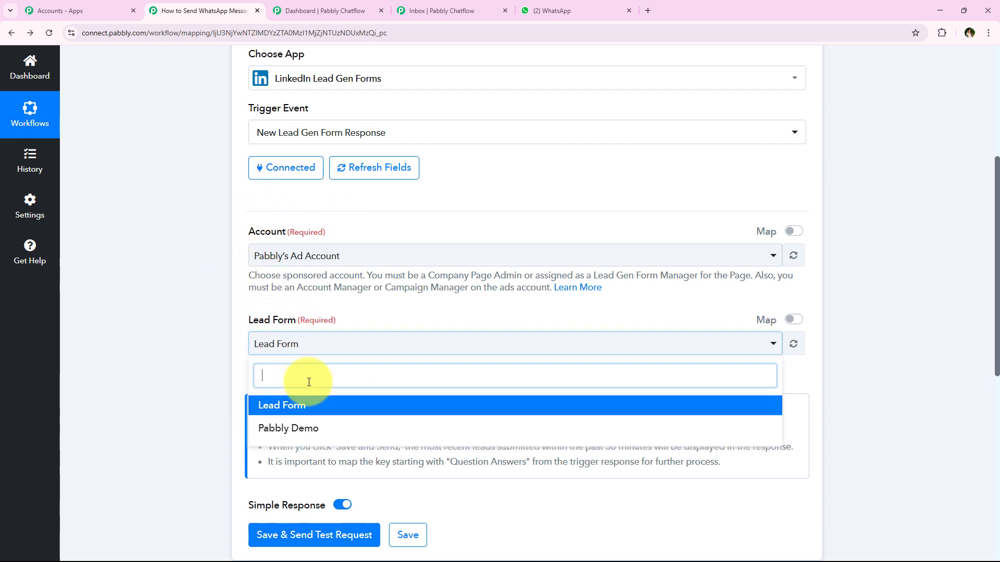
click(305, 404)
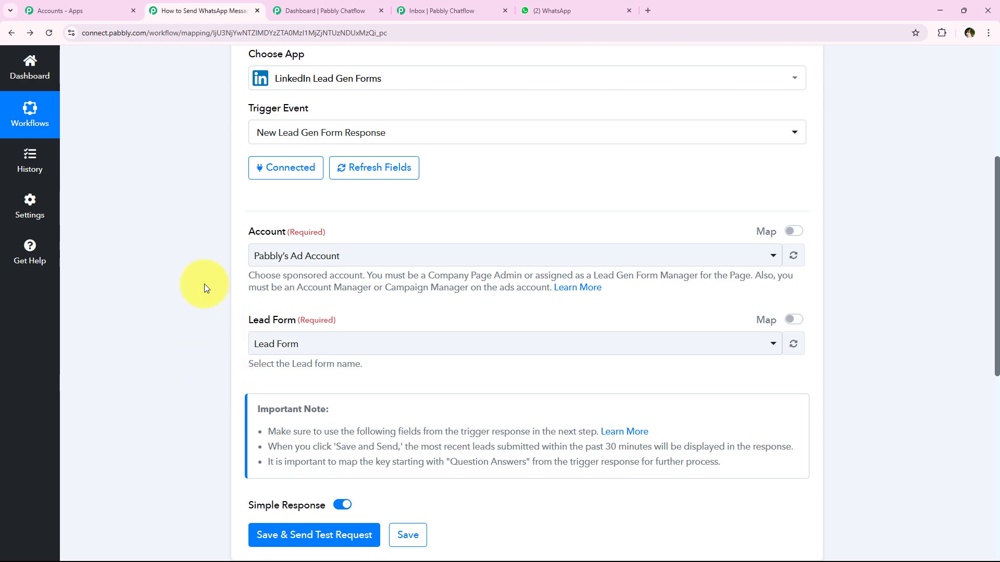
Examine the trigger's checking interval, selected account and lead form, and the important note above the test request option.
scroll(238, 276, down, 4)
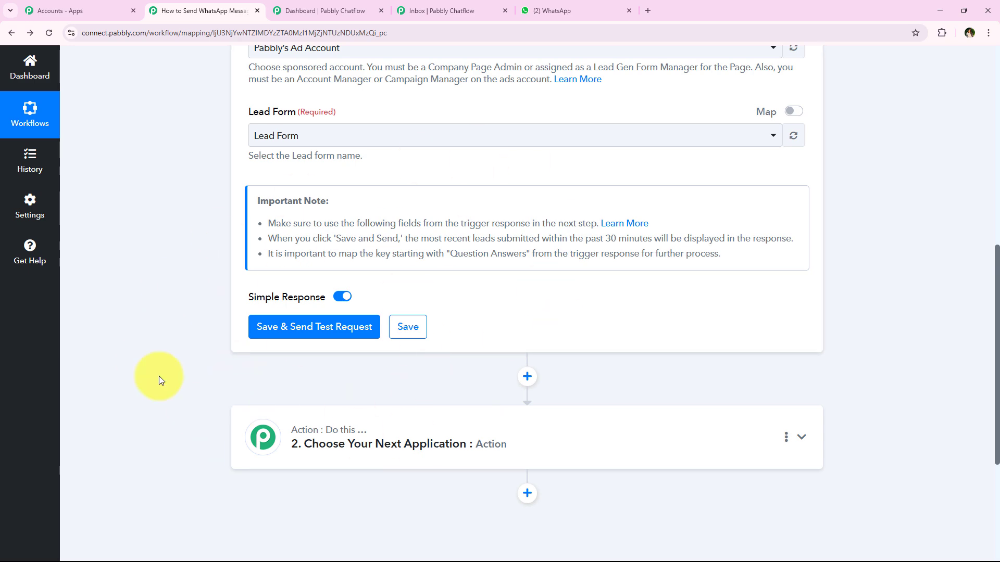
scroll(174, 389, up, 9)
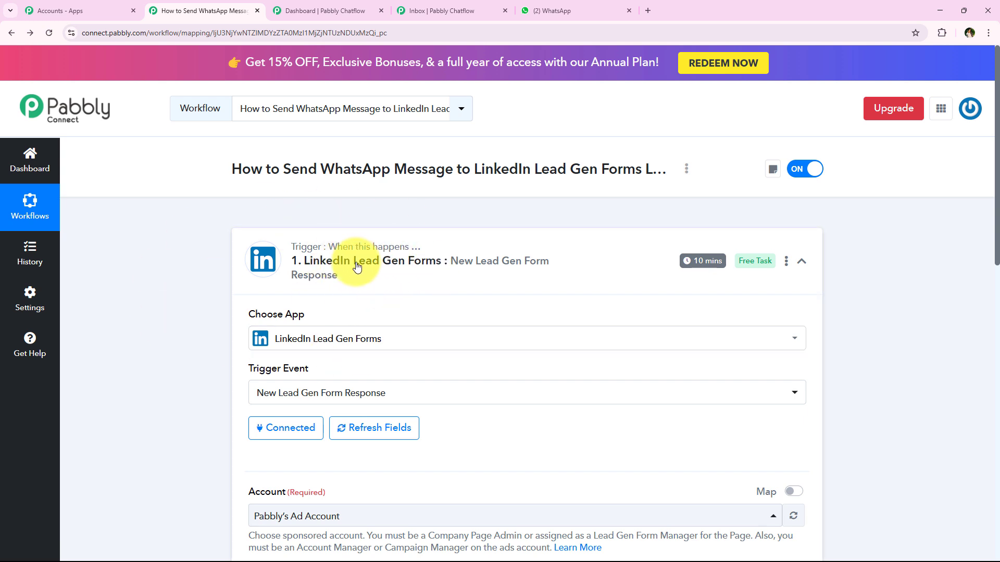
mouse_move(696, 265)
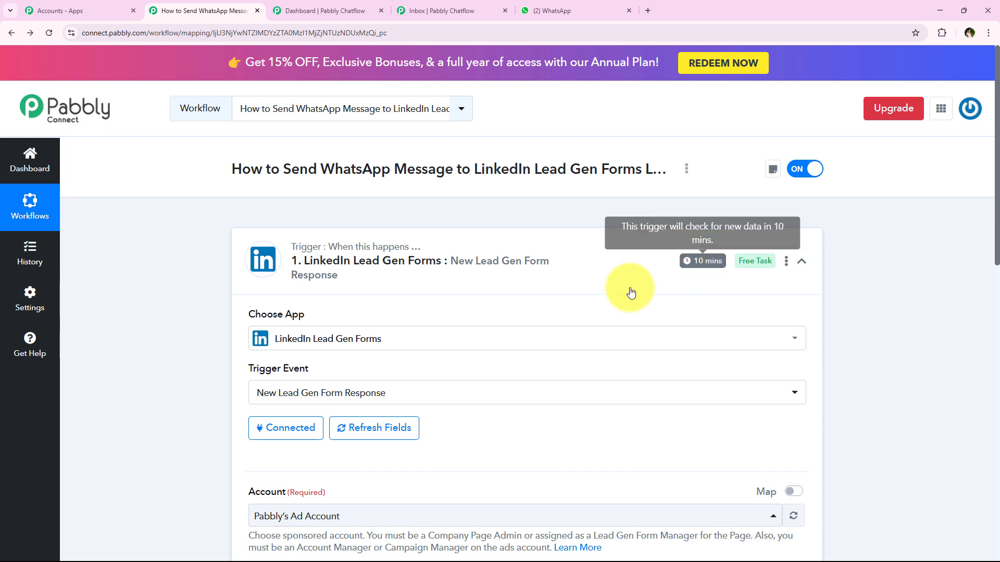
scroll(183, 220, down, 8)
scroll(193, 221, down, 2)
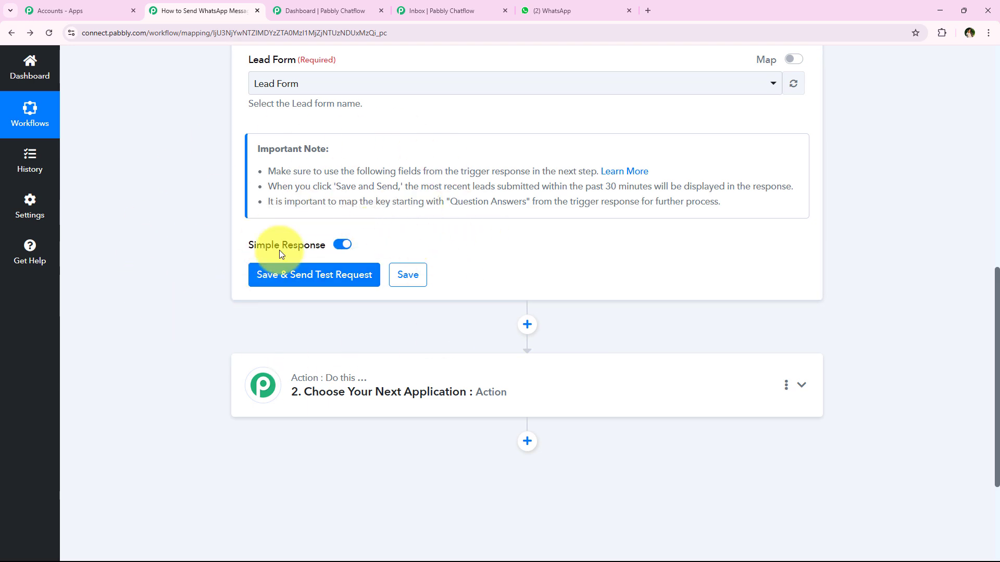
scroll(130, 234, up, 10)
scroll(167, 273, down, 10)
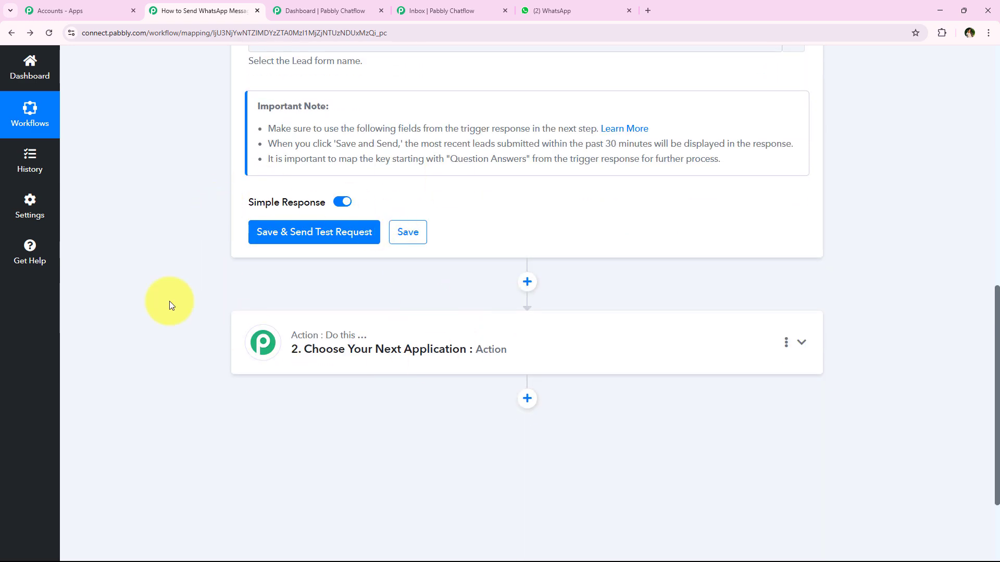
scroll(167, 307, up, 4)
scroll(149, 324, up, 5)
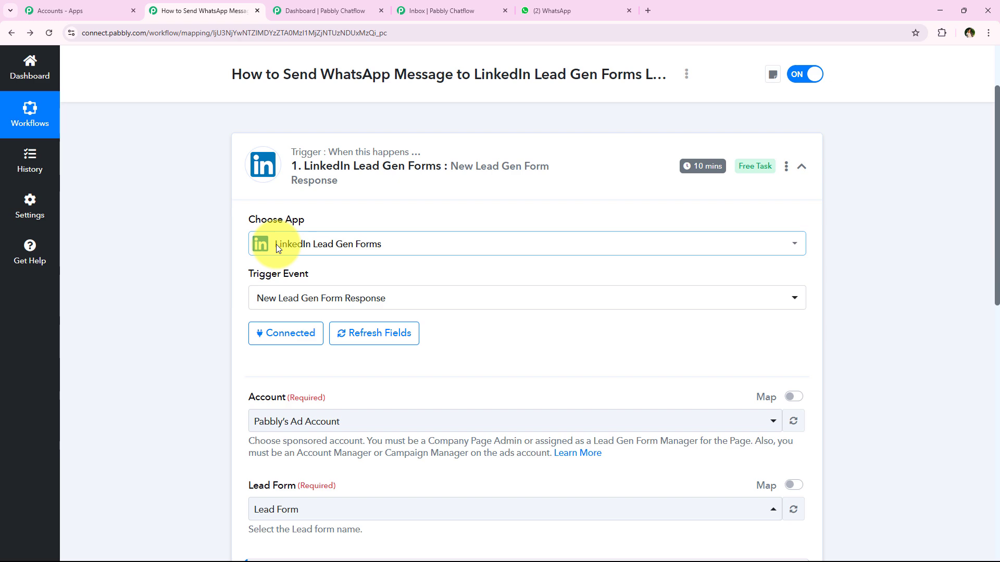
scroll(282, 285, down, 5)
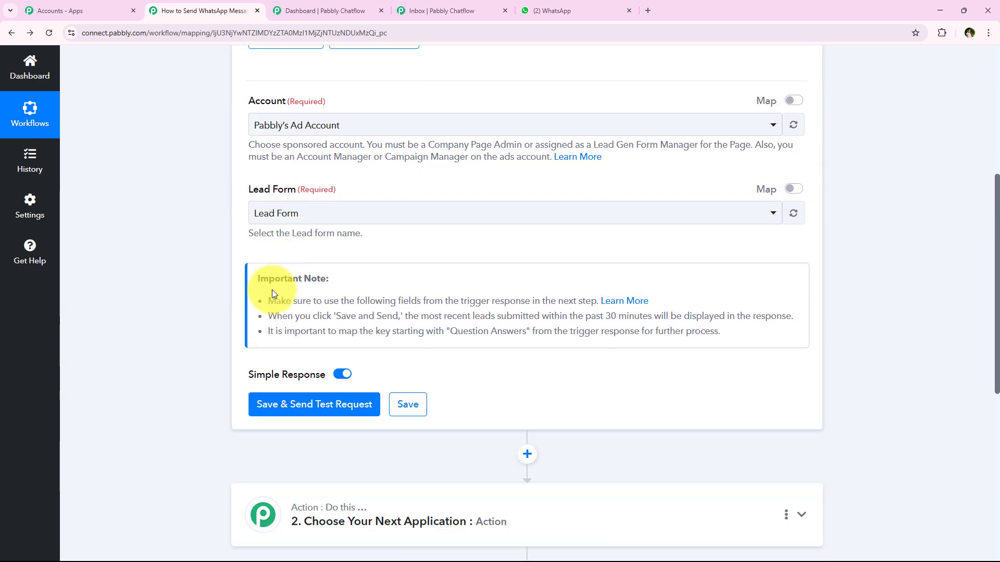
scroll(461, 426, down, 1)
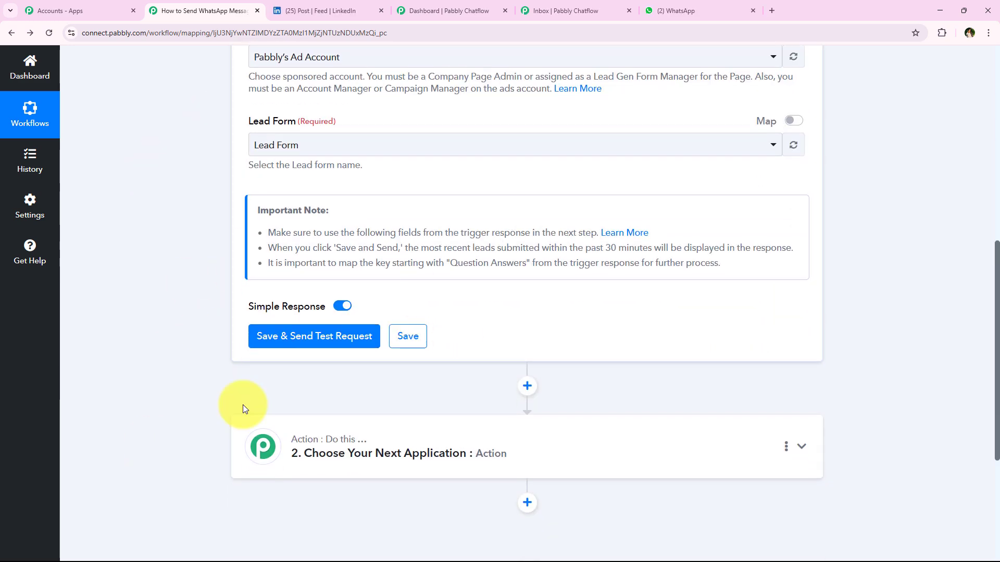
Switch to the promoted Pabbly post on LinkedIn, open its lead form and review the contact, name and company fields.
click(317, 11)
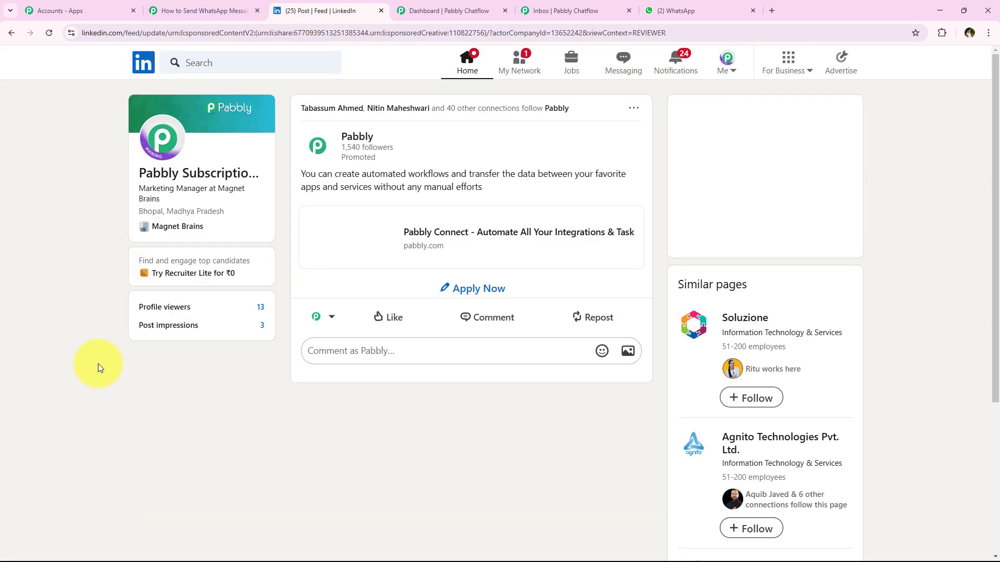
click(450, 301)
scroll(375, 385, down, 1)
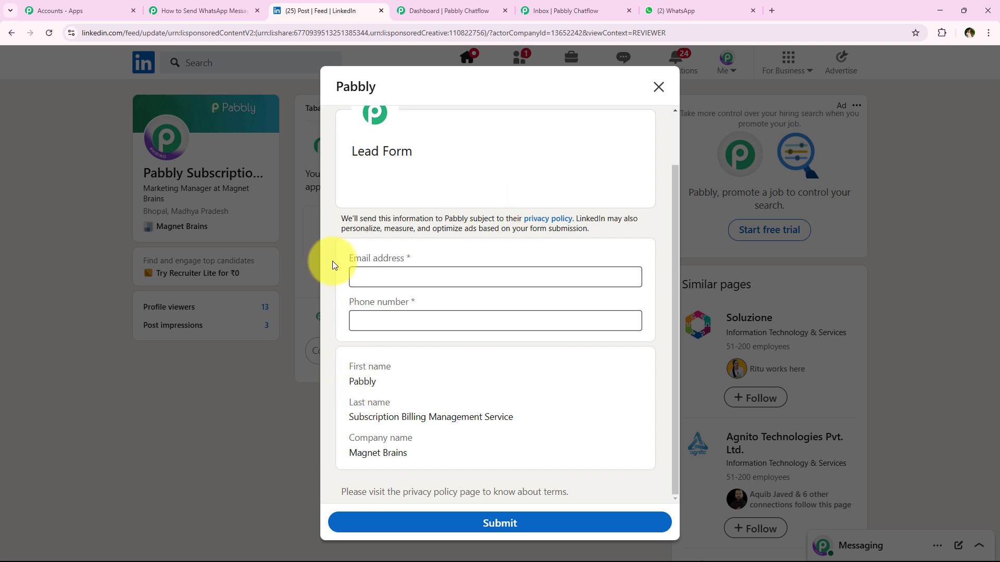
drag(332, 261, 411, 302)
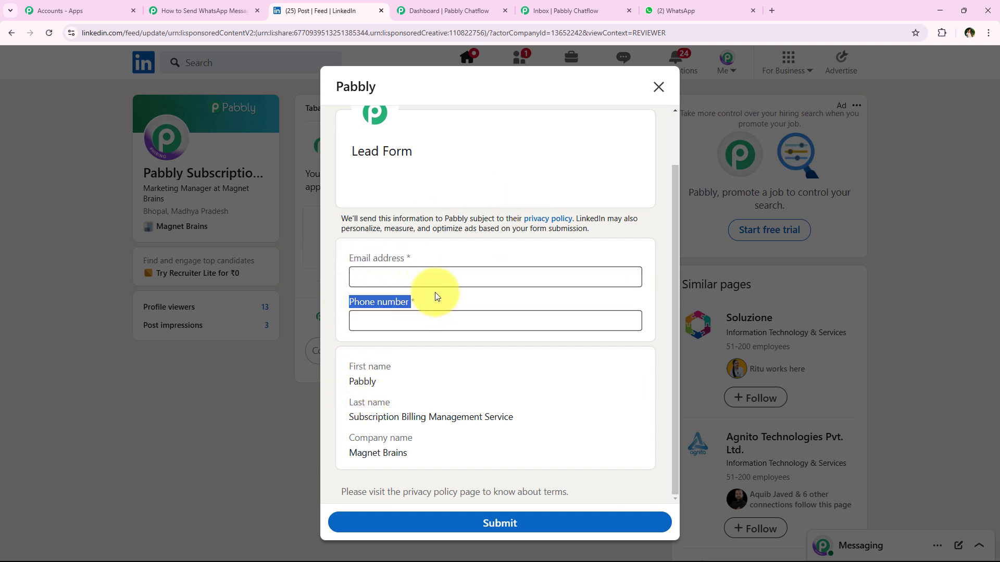
click(484, 409)
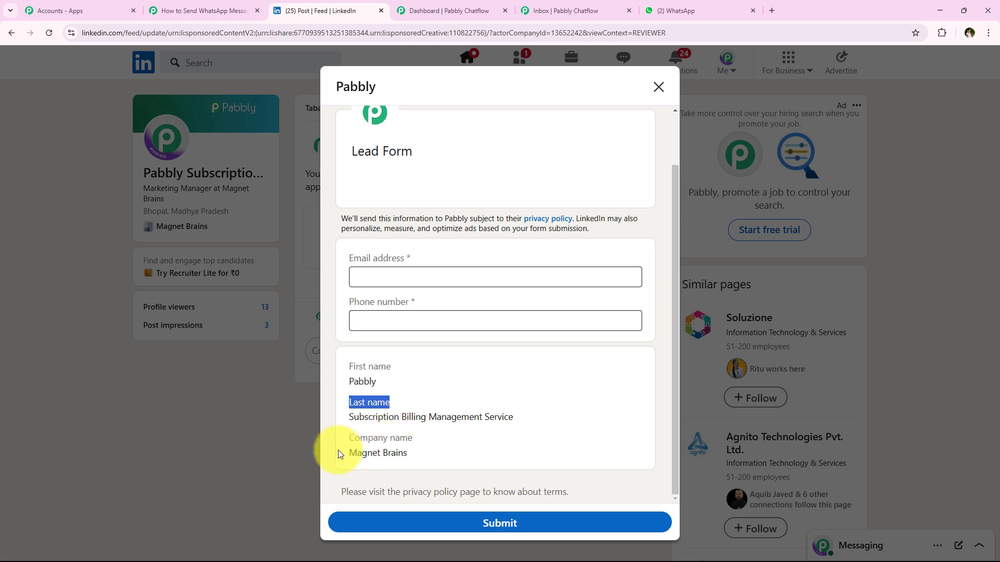
drag(341, 437, 495, 440)
click(497, 449)
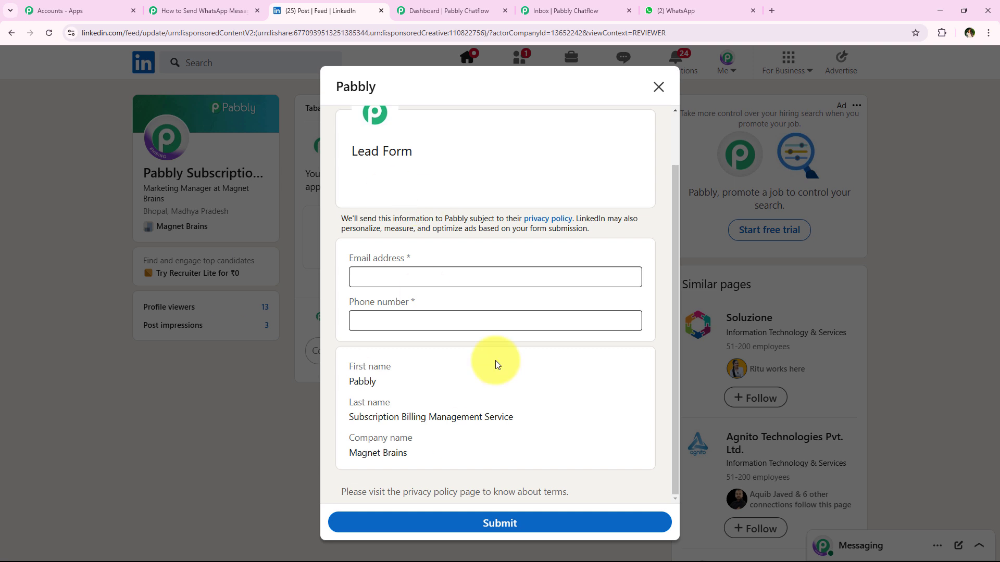
drag(345, 400, 394, 403)
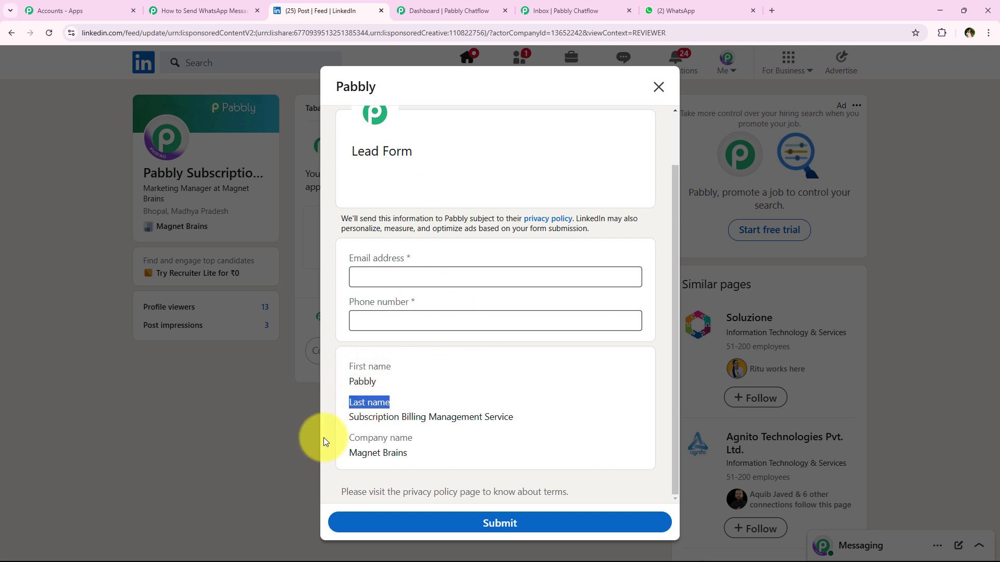
drag(323, 437, 466, 433)
click(463, 427)
Fill in the test lead's email address and phone number with country code, and submit the lead form.
click(430, 270)
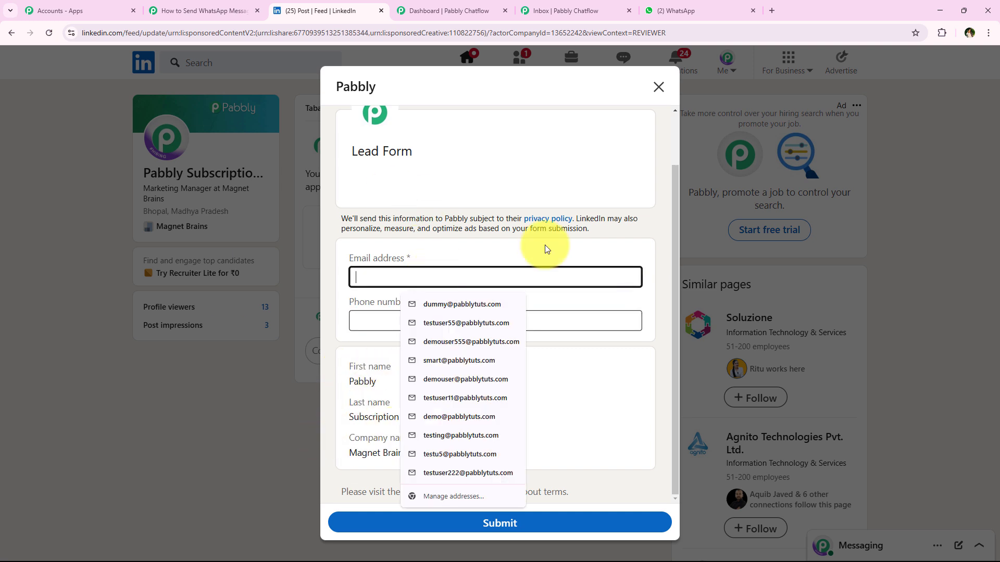
click(486, 325)
drag(396, 280, 379, 282)
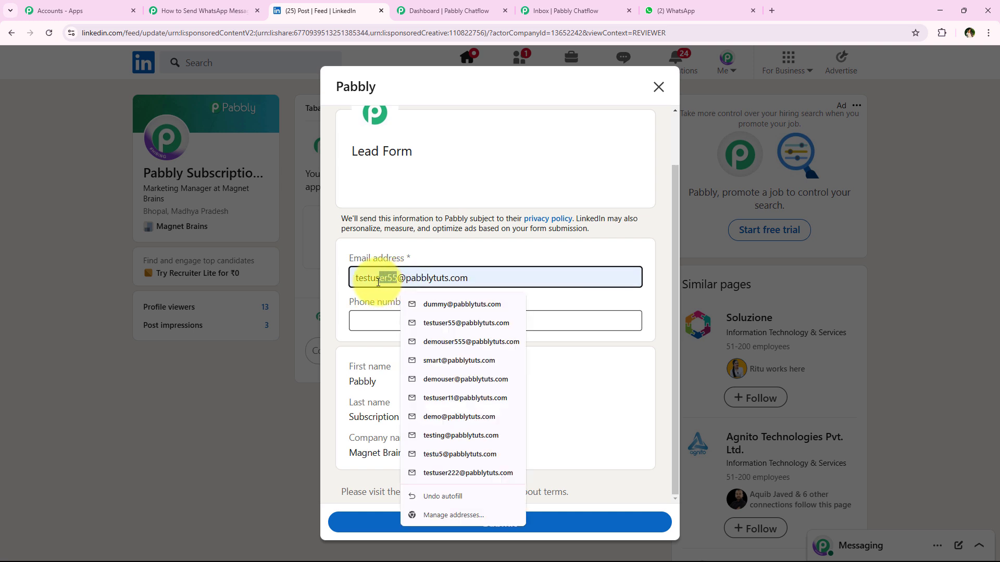
key(BackSpace)
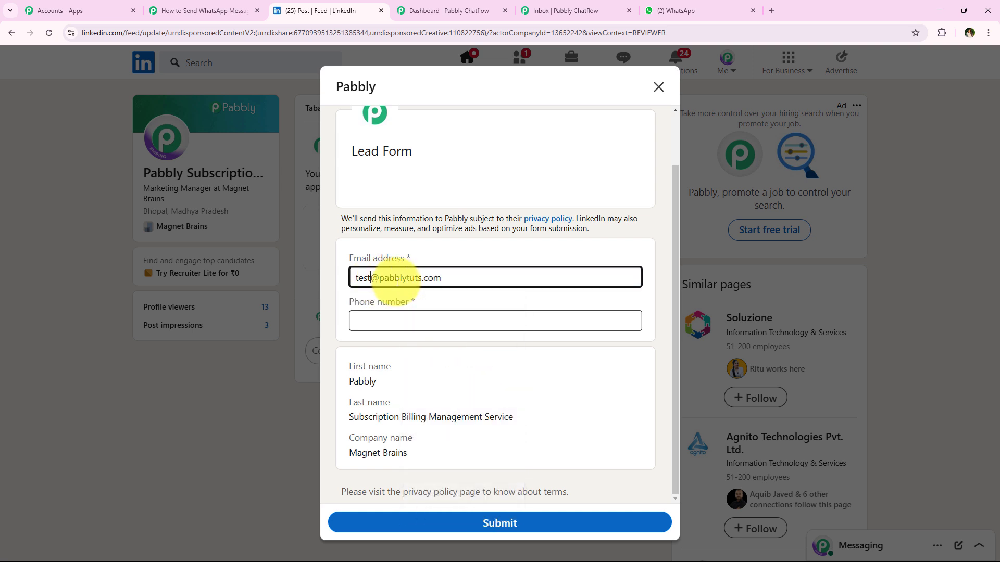
click(422, 328)
text(91)
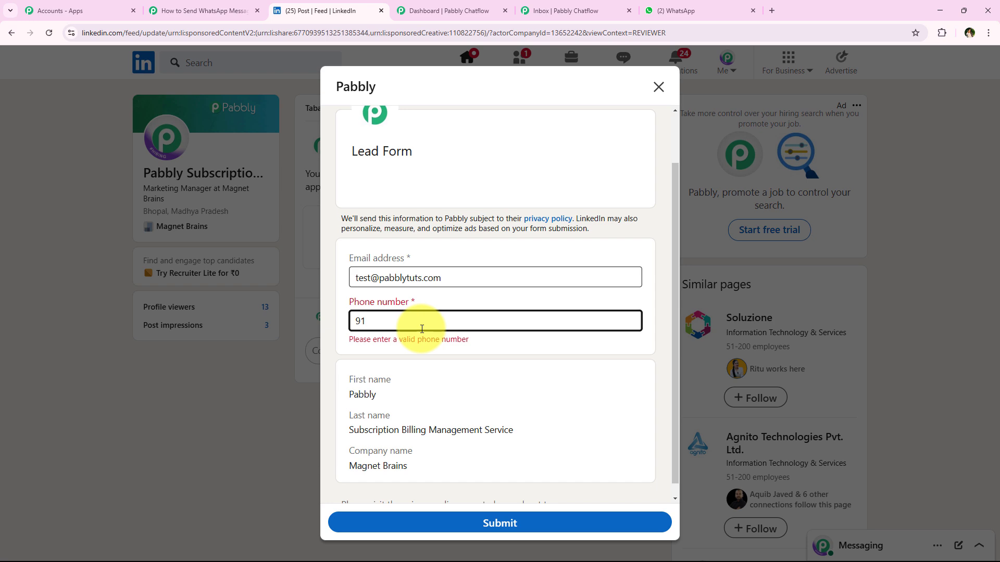
text(9999999999)
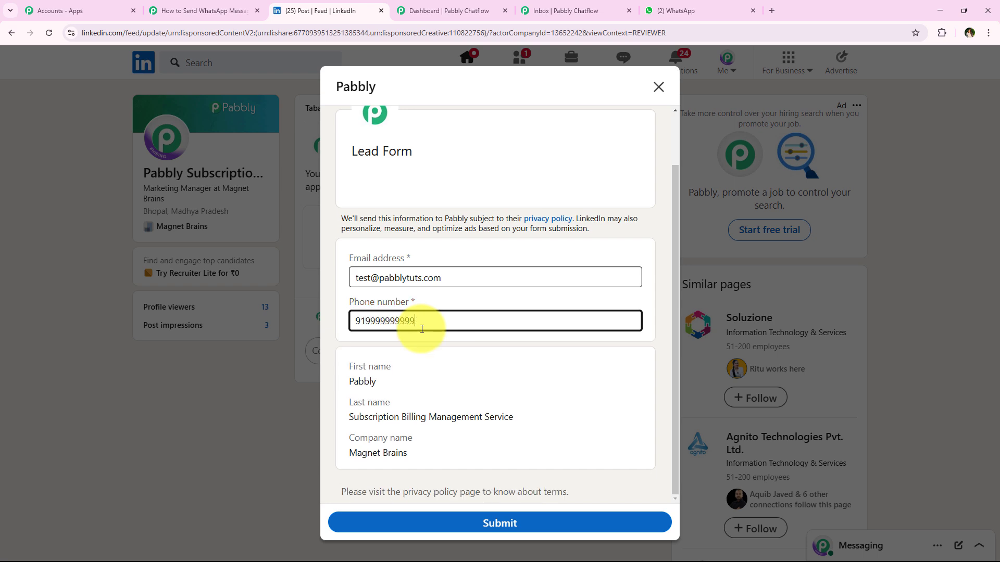
click(544, 522)
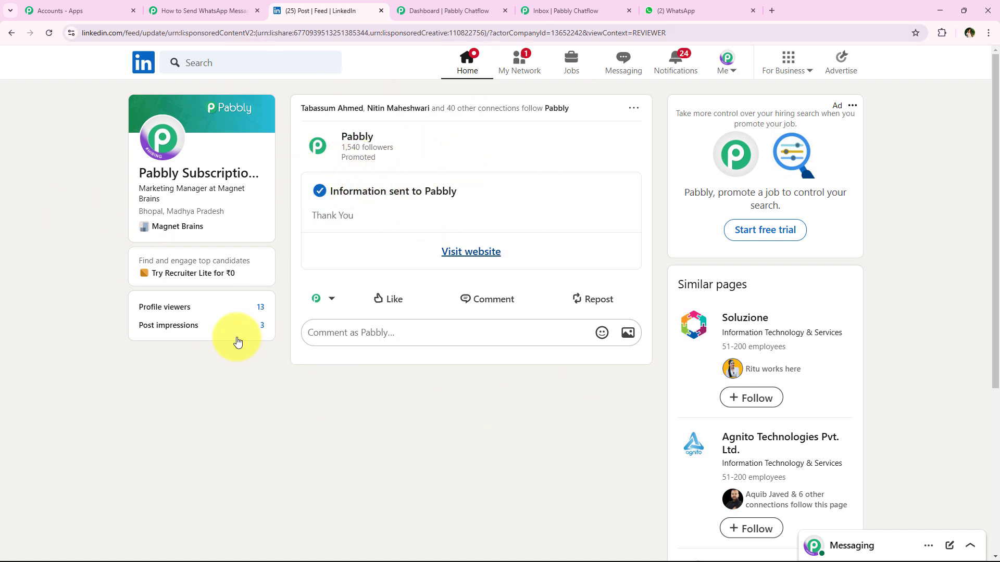
Return to the Pabbly Connect workflow, save the LinkedIn trigger and send a test request to capture the submitted lead.
click(245, 10)
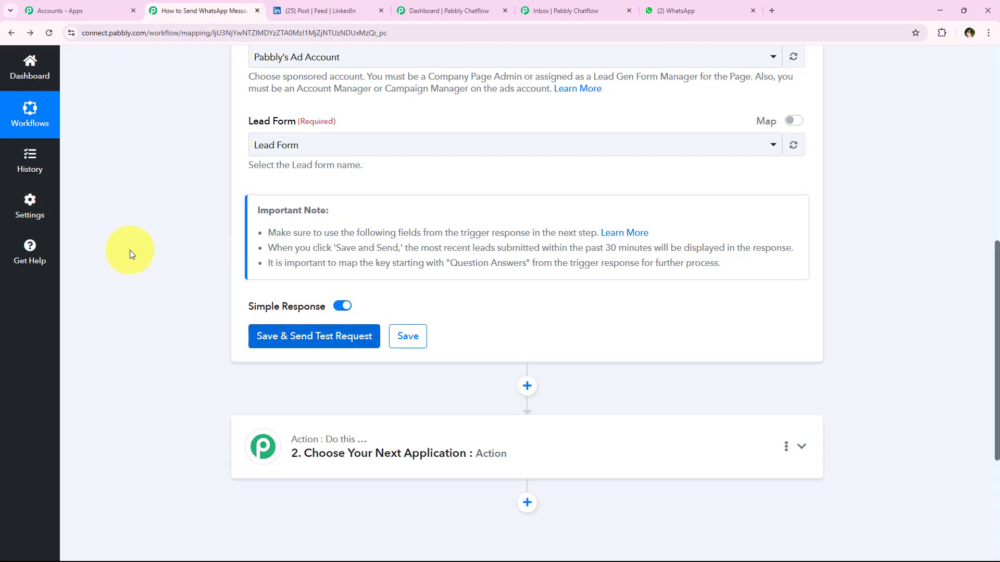
click(314, 336)
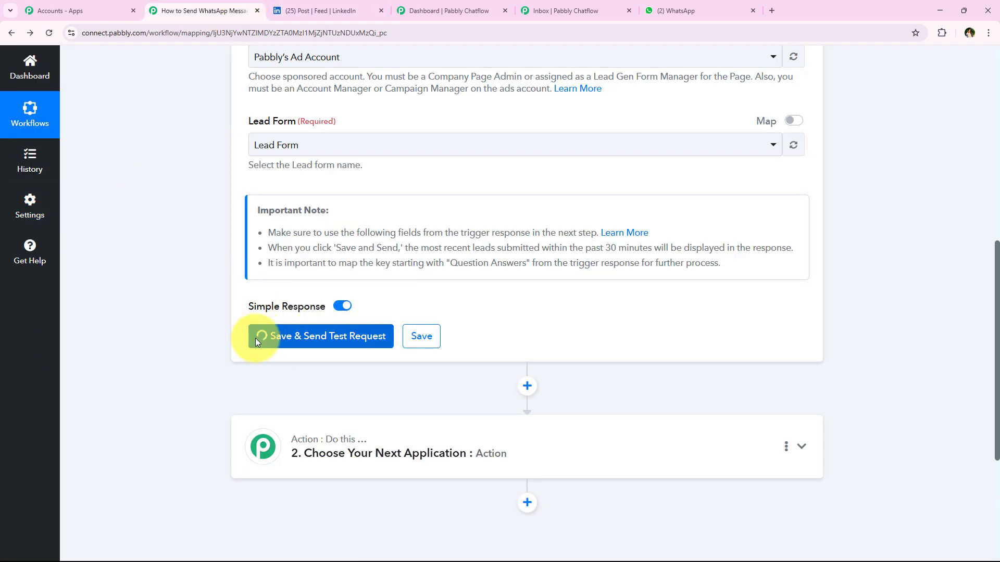
Examine the captured lead response, checking the email address, phone number, first name and company name answers.
scroll(241, 286, down, 5)
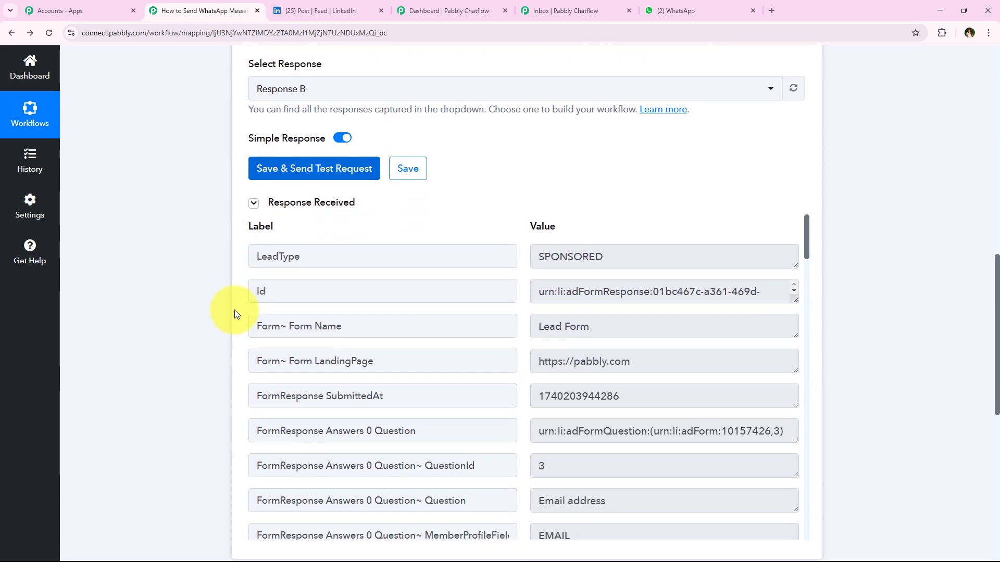
scroll(631, 346, down, 6)
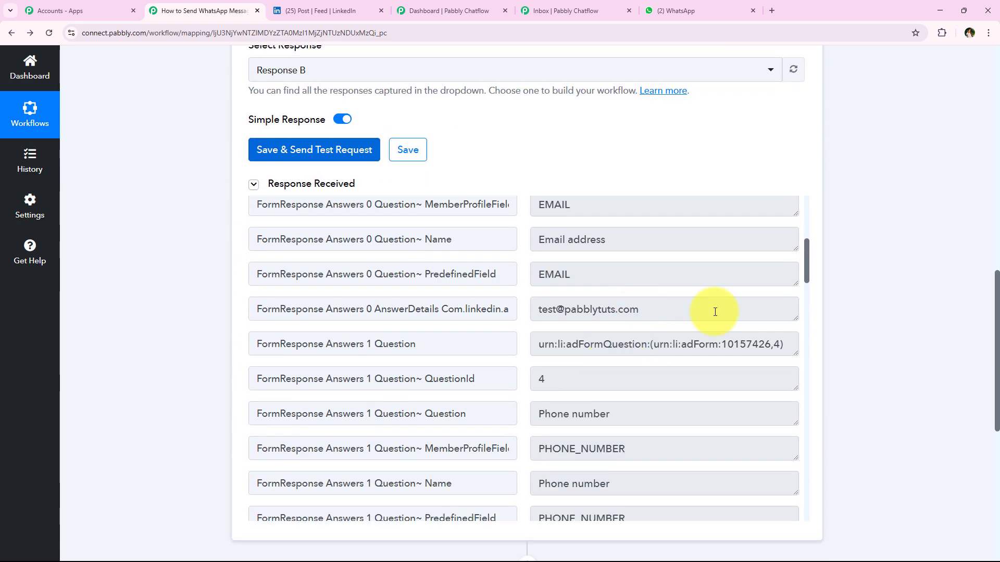
click(715, 311)
scroll(586, 291, down, 4)
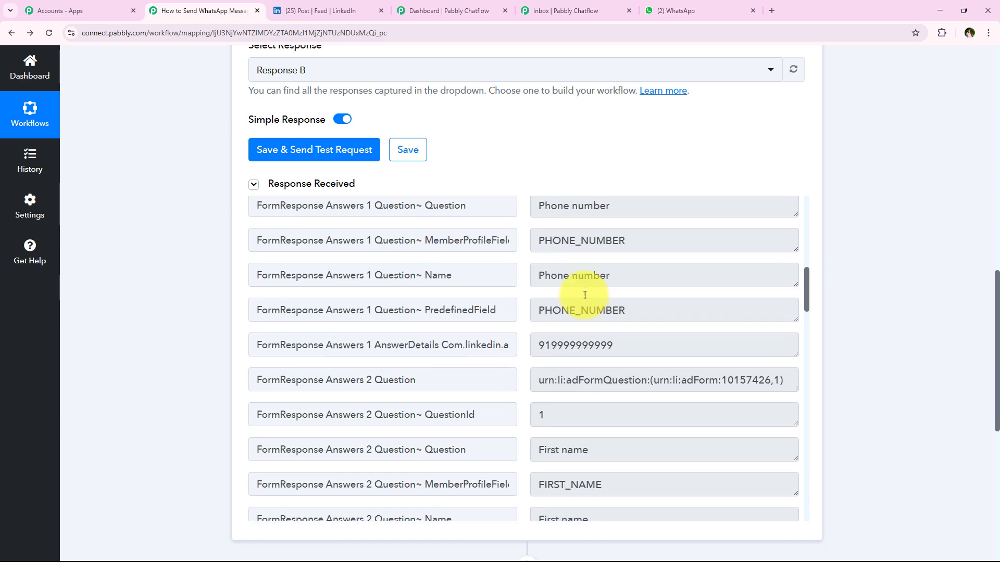
click(595, 293)
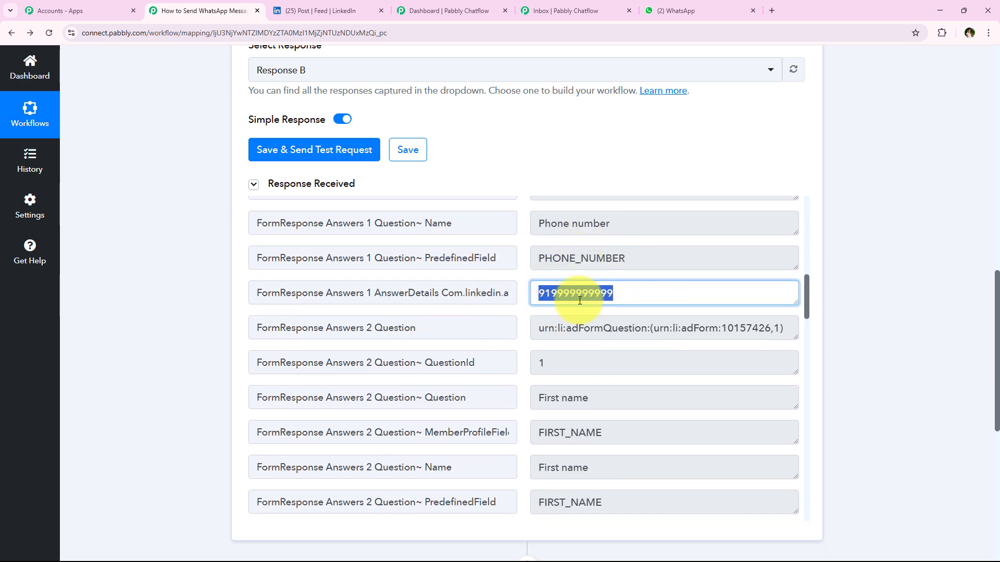
scroll(635, 311, down, 4)
click(597, 318)
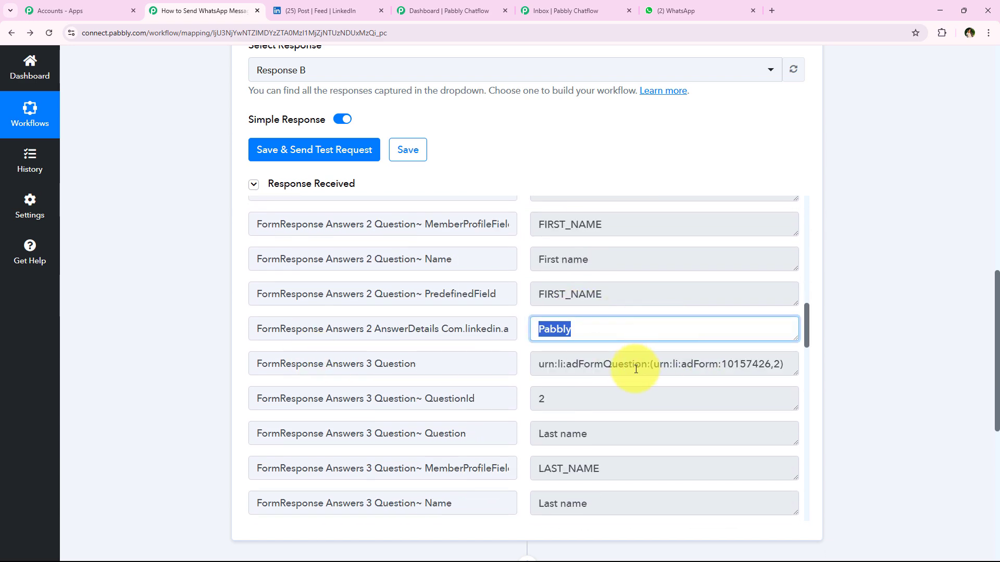
scroll(663, 430, down, 5)
scroll(655, 432, down, 3)
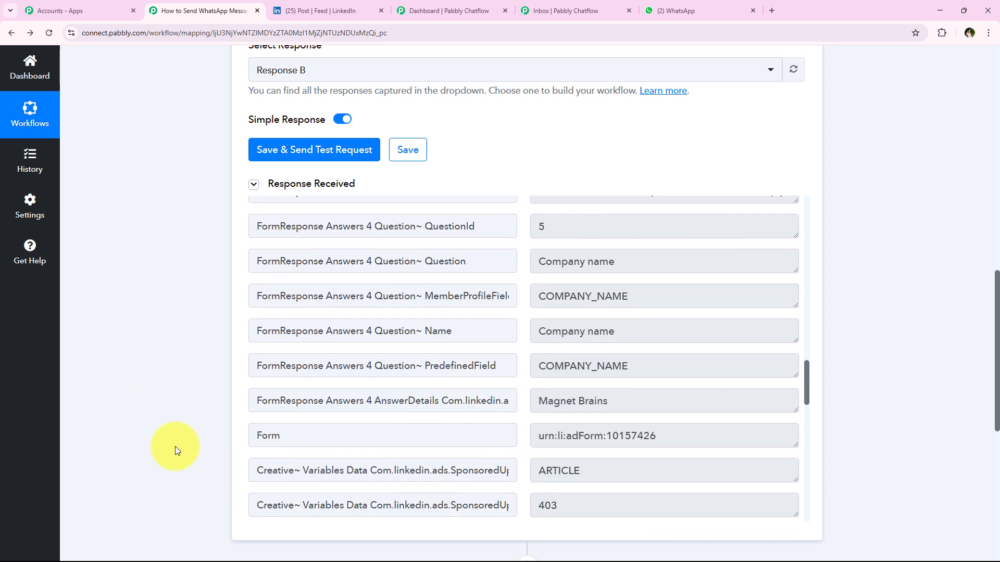
Collapse the LinkedIn Lead Gen Forms trigger step of the workflow.
middle_click(149, 491)
scroll(161, 401, up, 12)
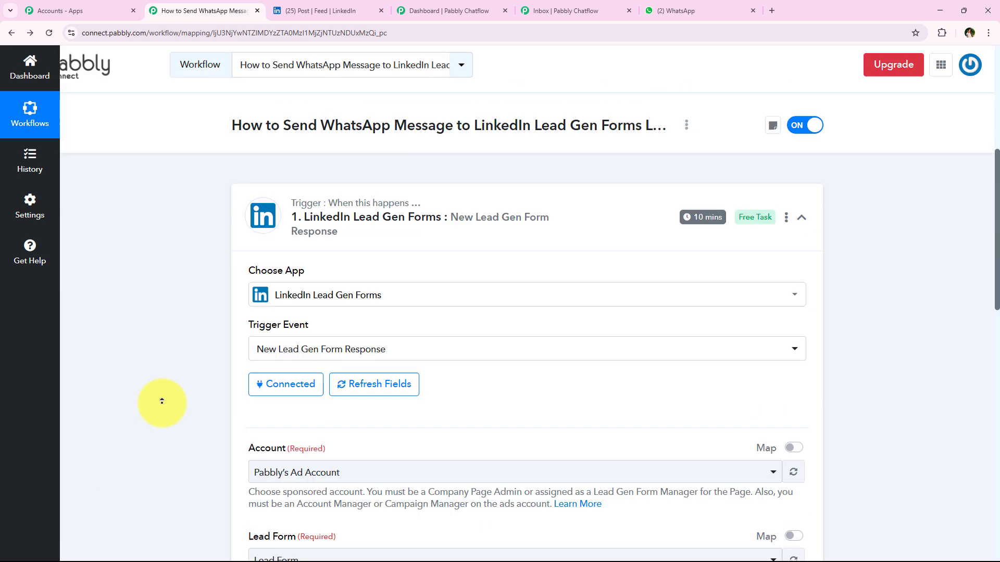
middle_click(161, 401)
click(449, 271)
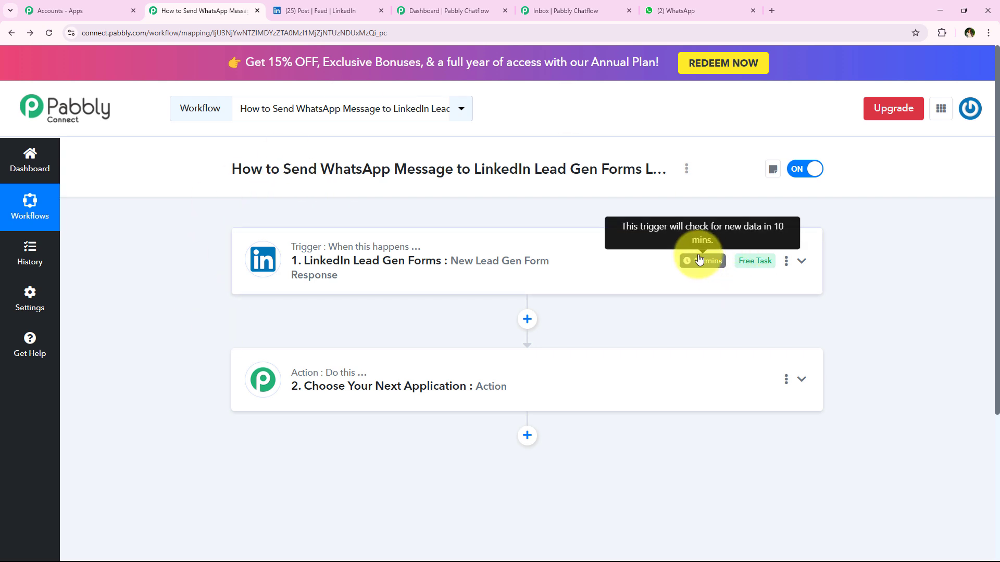
Check the trigger time setting of the LinkedIn Lead Gen Forms trigger and close it without changes.
click(787, 262)
click(763, 324)
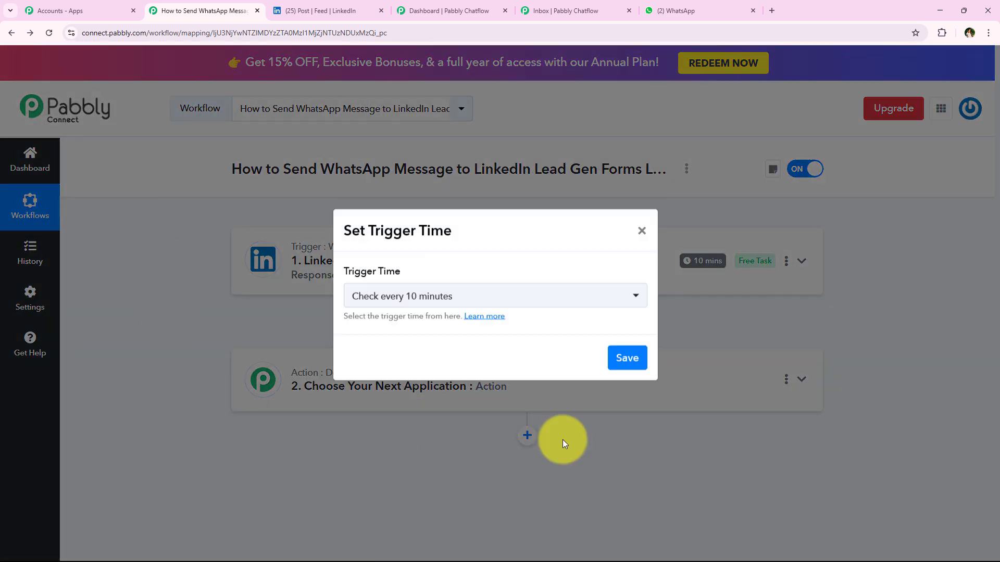
click(641, 239)
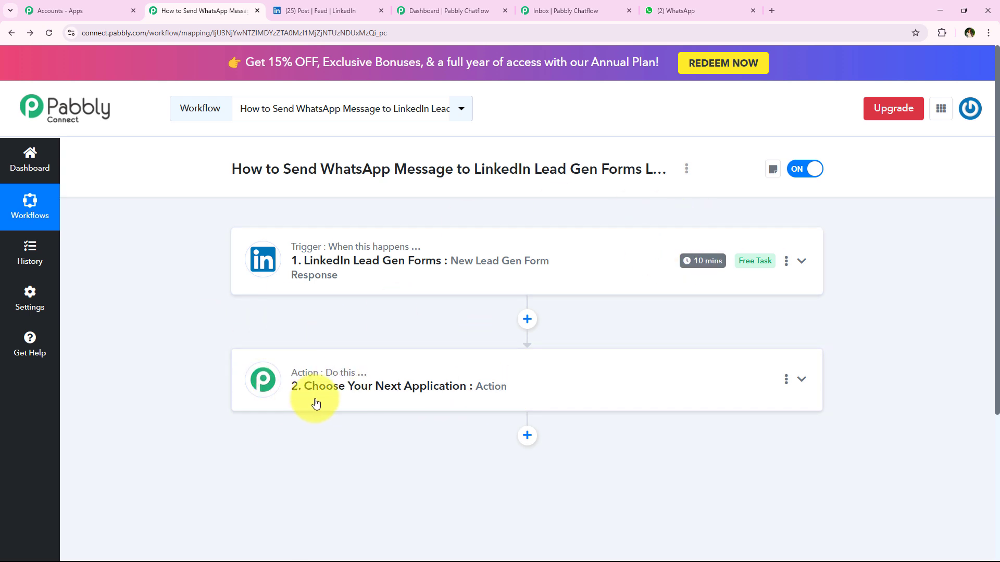
Expand the workflow's action step, search the apps for "Pabbly Chat" and choose Pabbly Chatflow.
double_click(294, 169)
drag(349, 166, 654, 172)
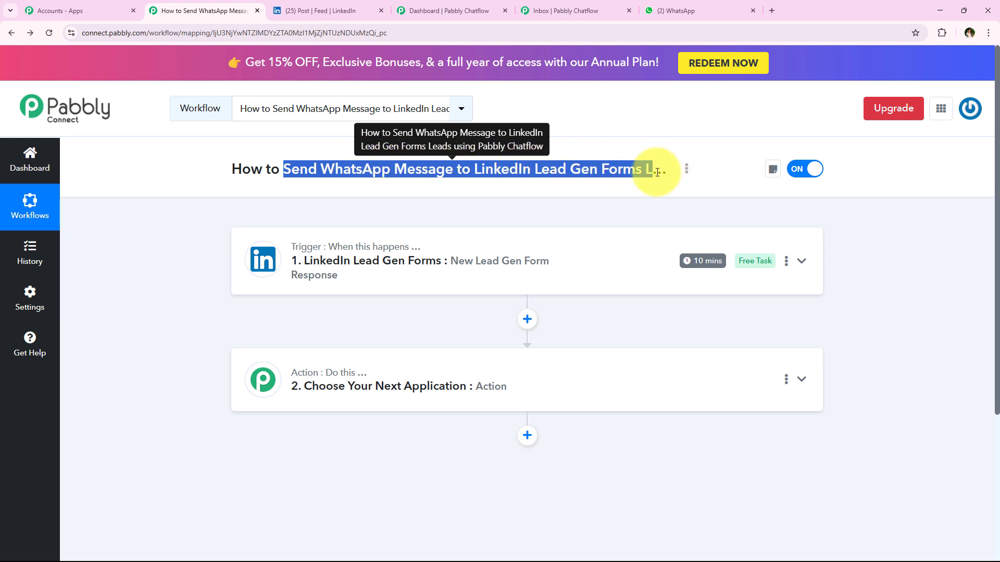
click(379, 408)
click(314, 280)
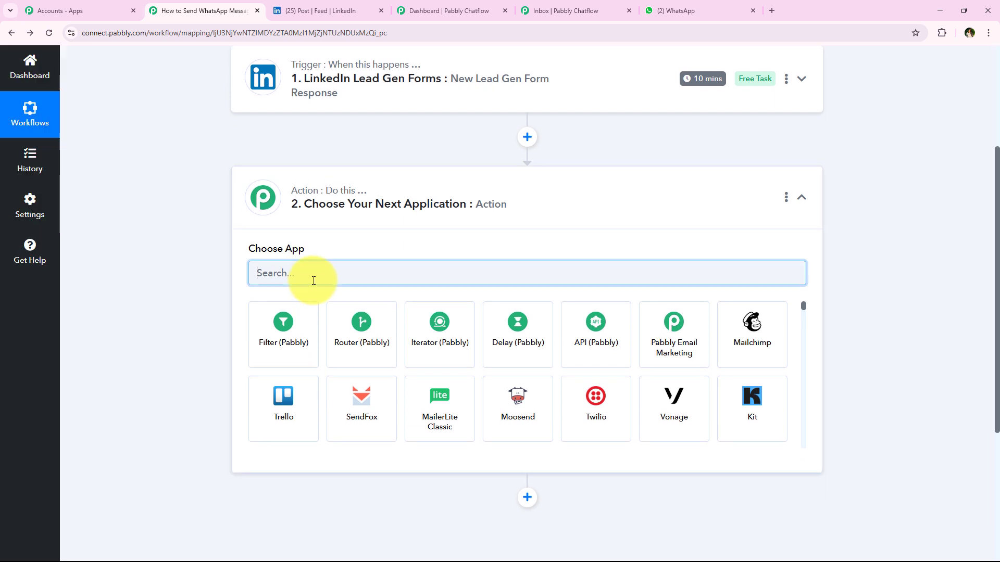
text(Pabb)
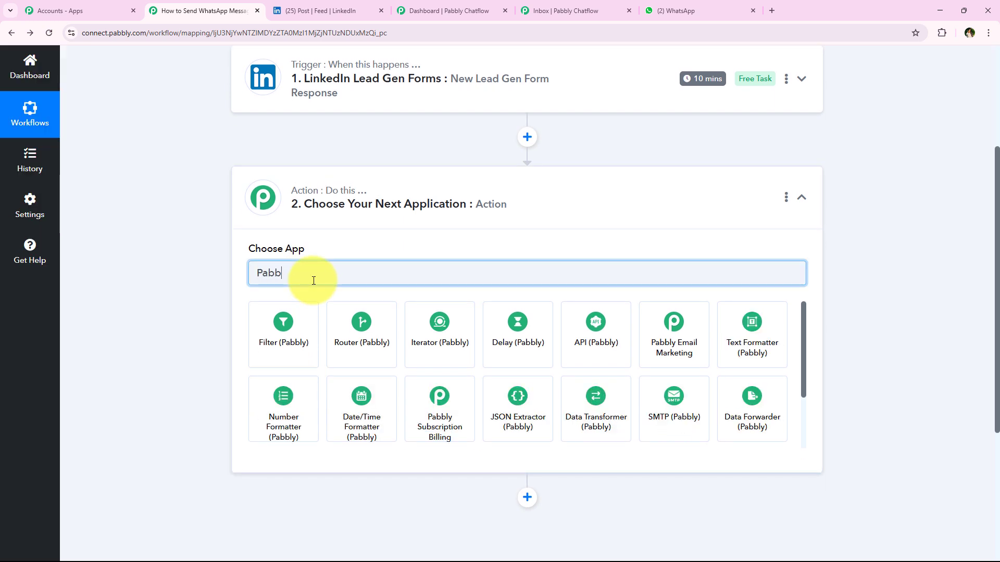
text(ly C)
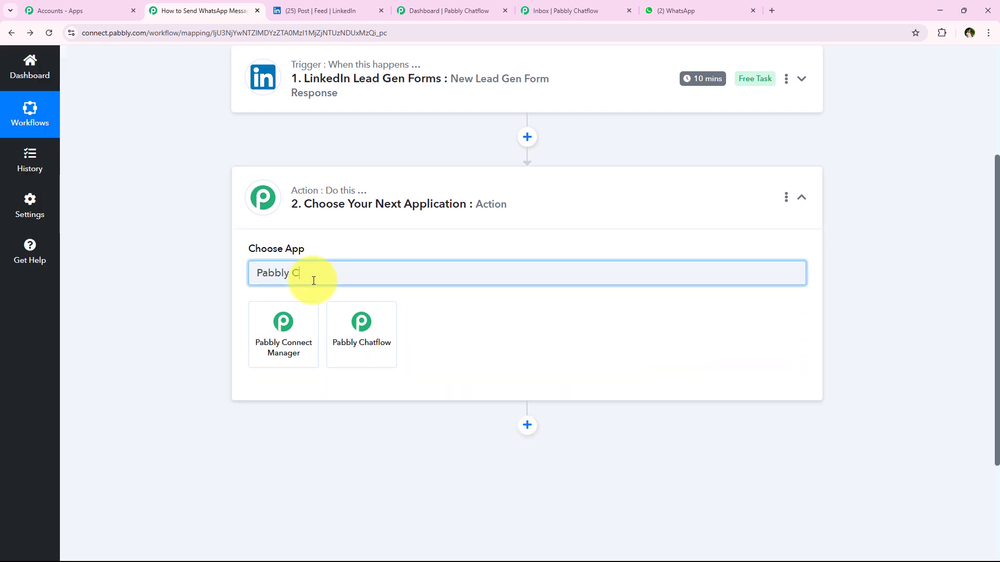
text(hat)
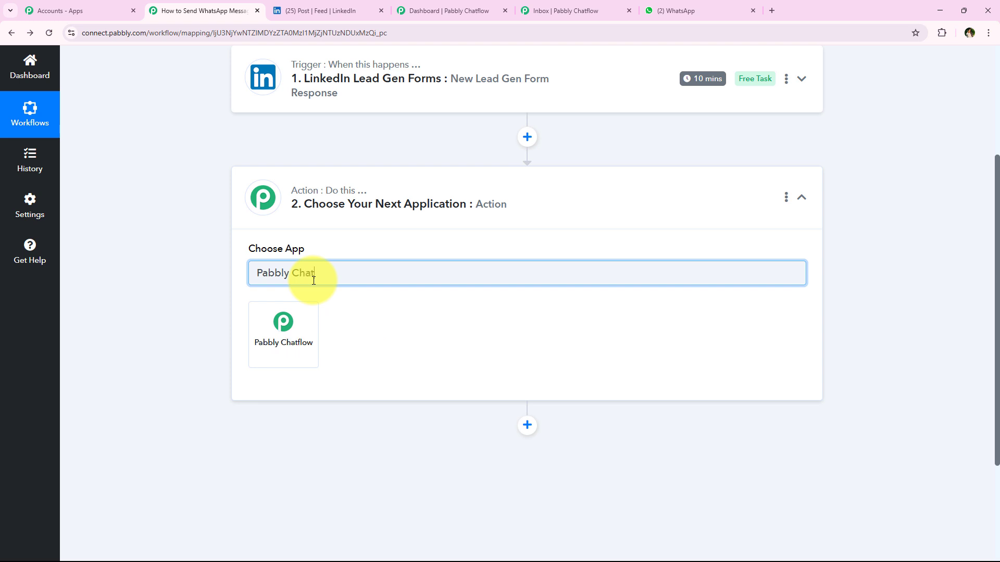
click(306, 324)
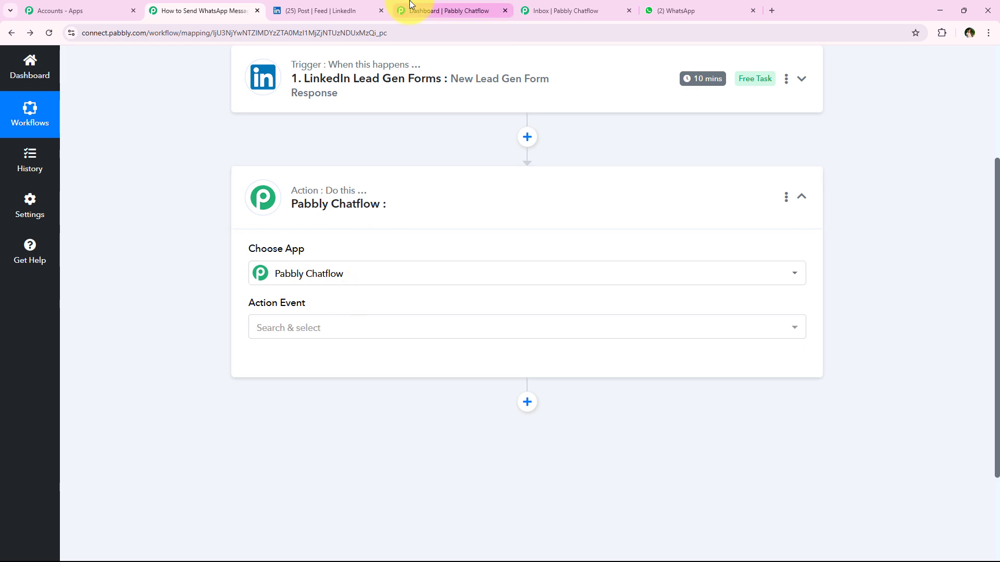
Switch to the Pabbly Chatflow dashboard, review the fields required to add a WhatsApp number, and close the form.
click(442, 10)
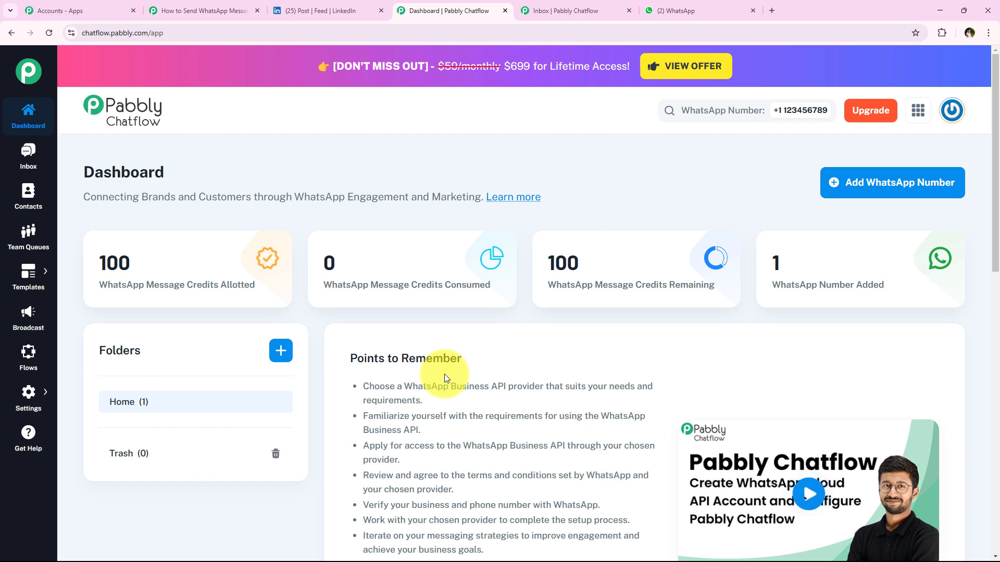
click(208, 10)
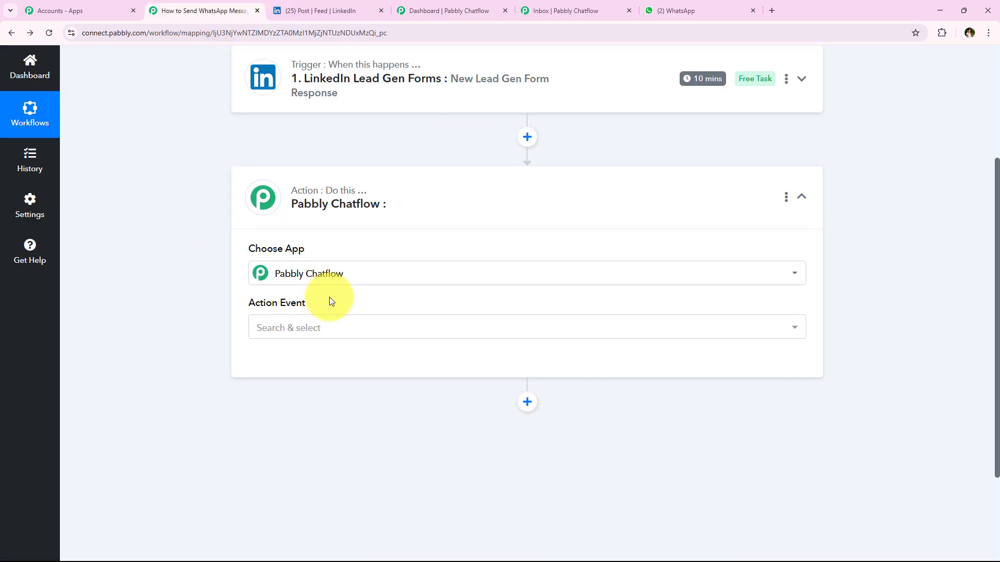
click(409, 11)
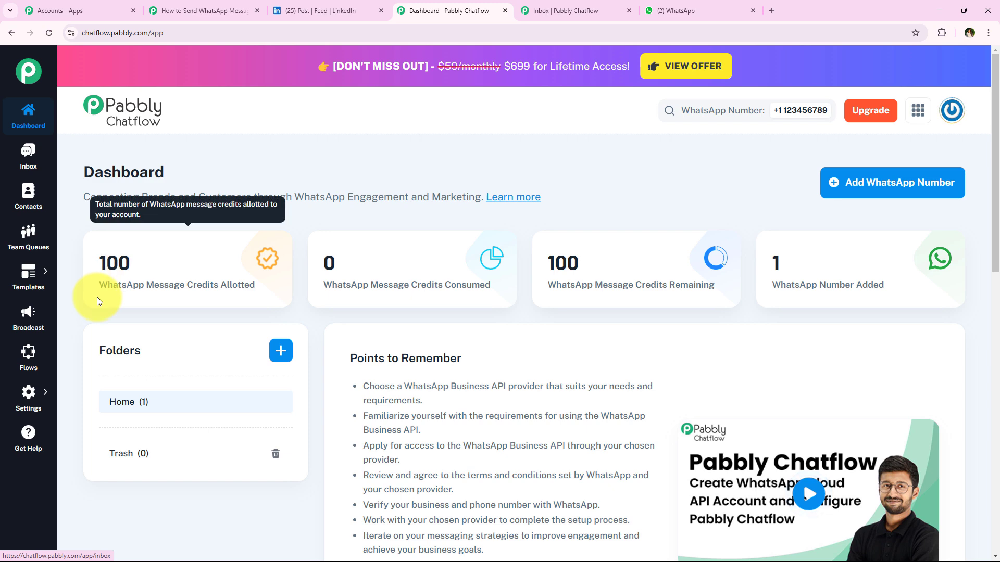
click(892, 201)
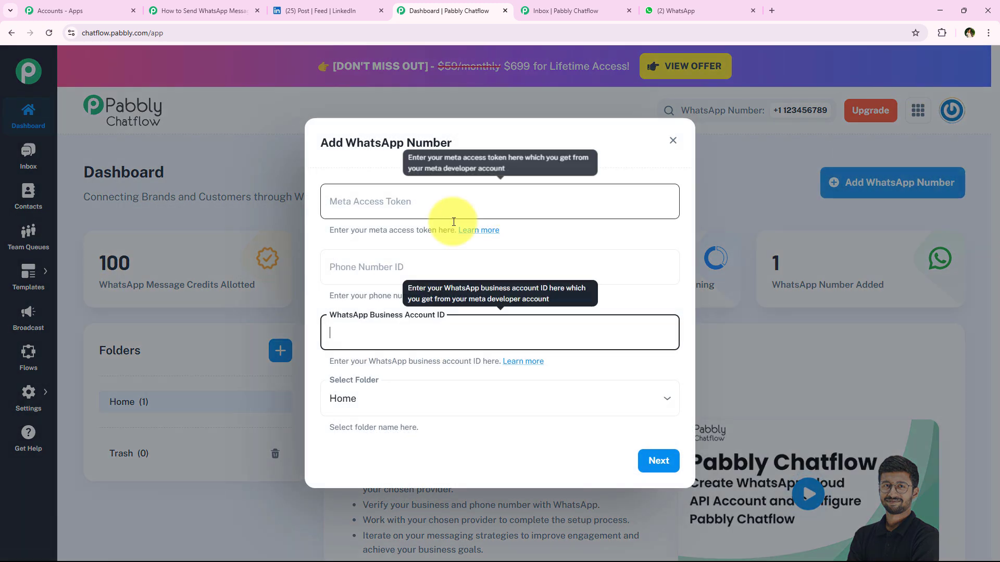
click(312, 291)
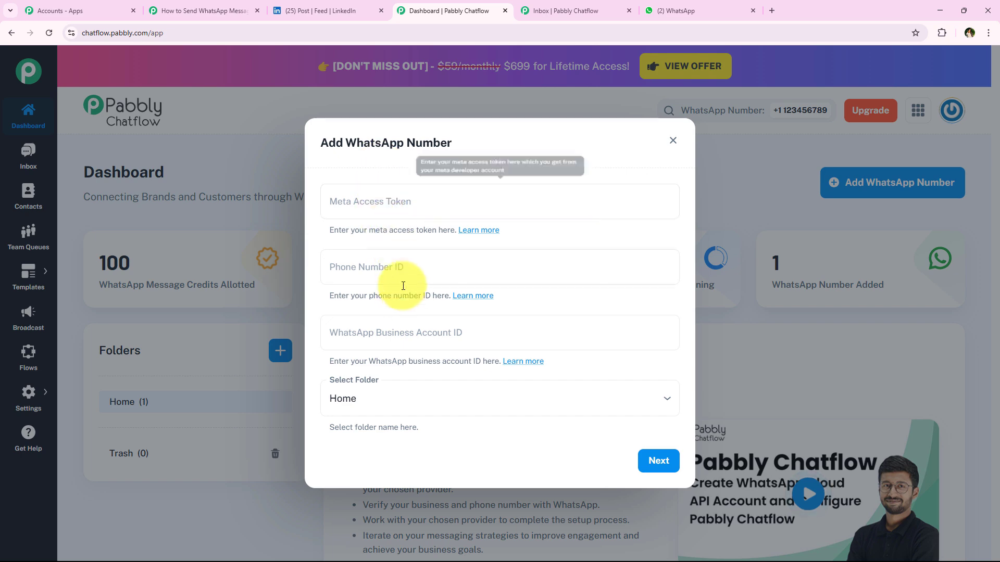
click(674, 140)
Look over the dashboard's points to remember, and open and close the WhatsApp Cloud API setup video.
scroll(469, 266, down, 1)
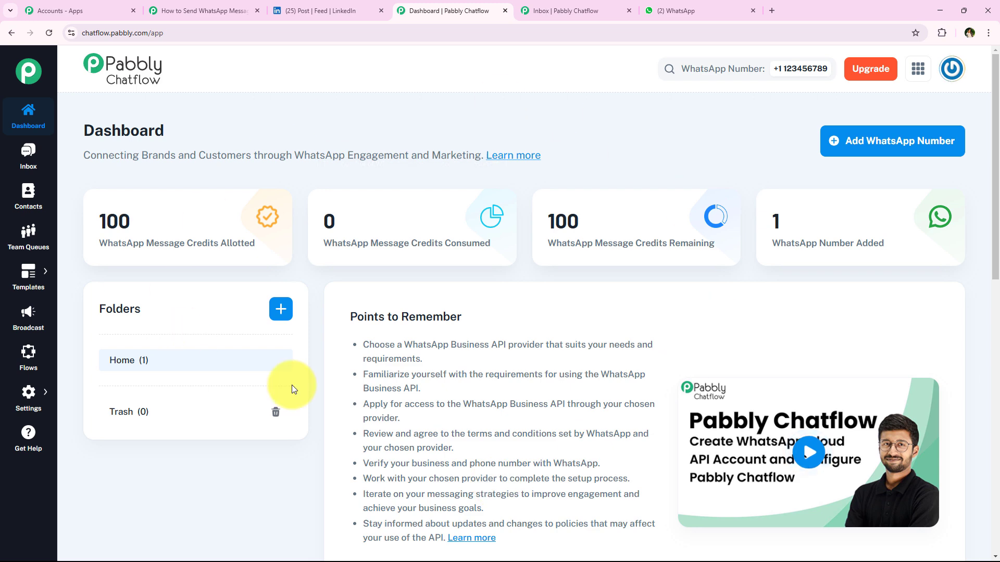
scroll(343, 318, down, 2)
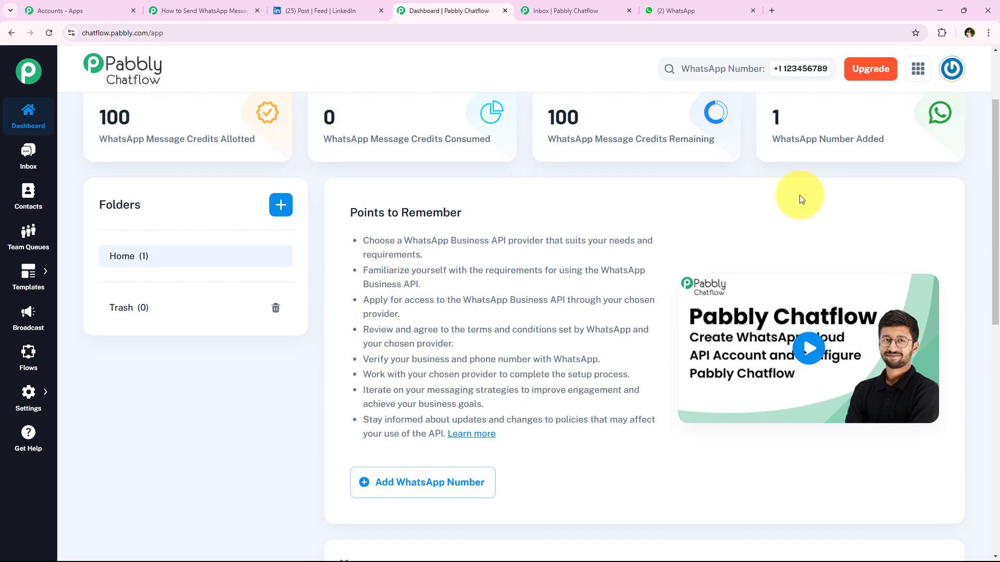
click(837, 375)
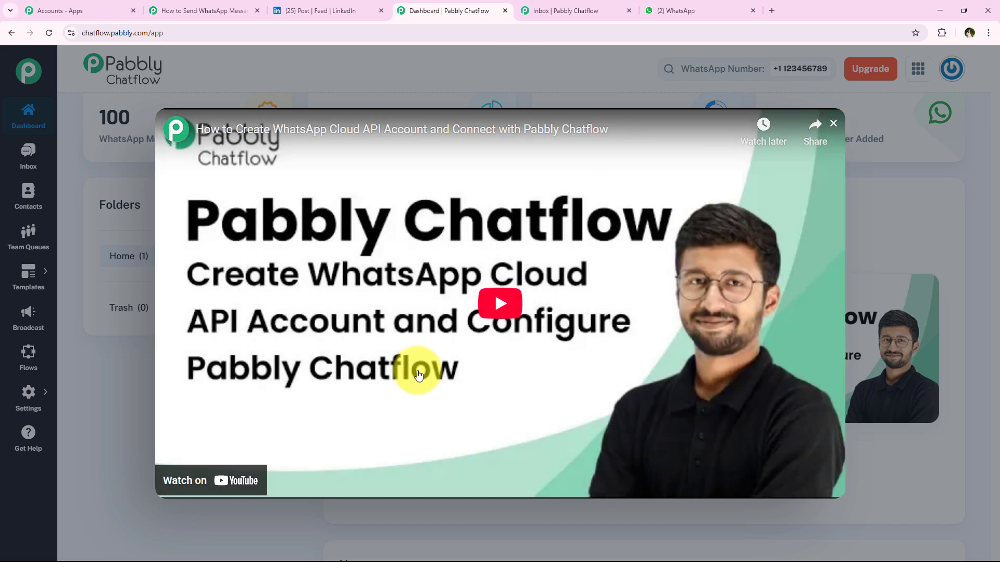
click(886, 239)
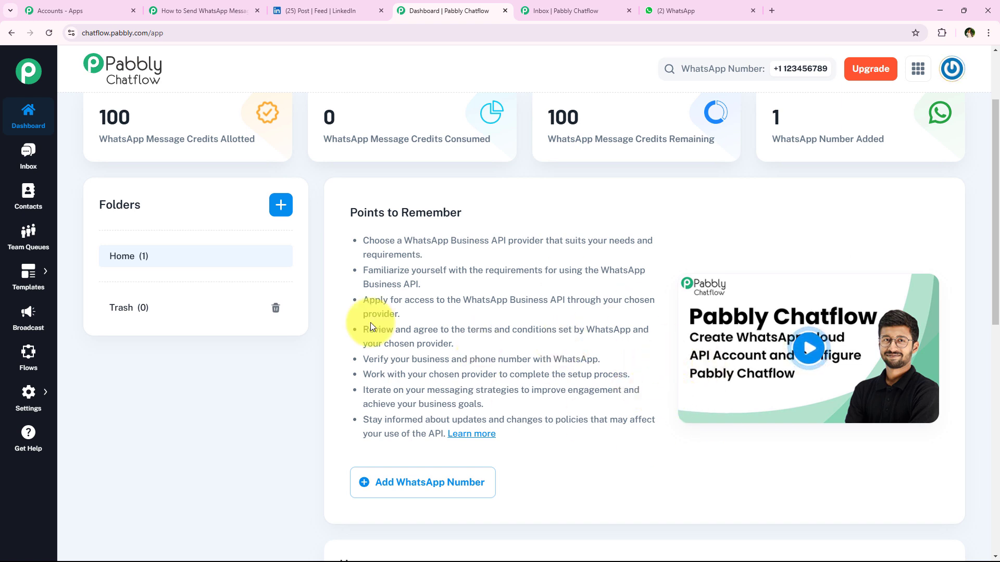
scroll(587, 431, up, 2)
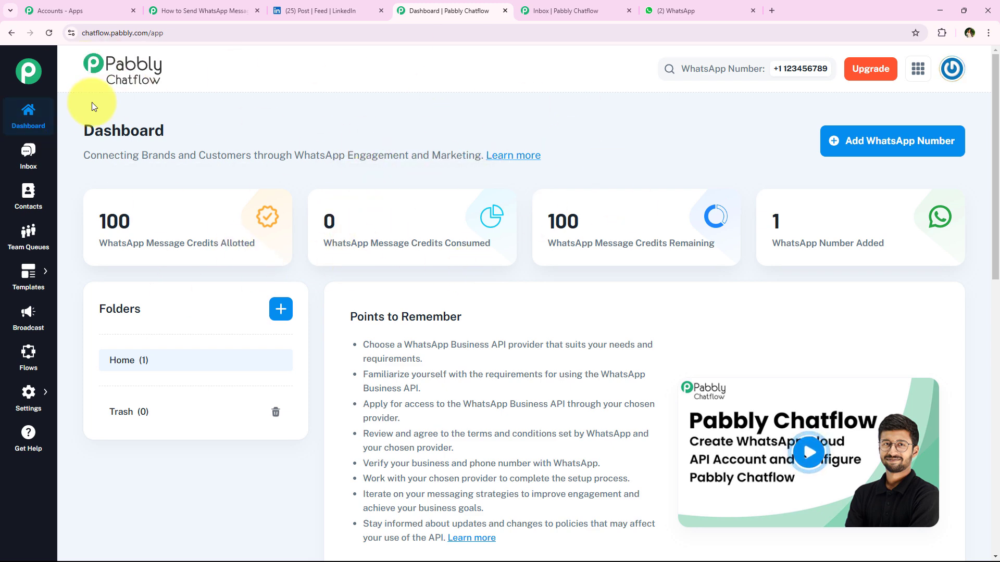
Return to the Pabbly Connect workflow and set the Pabbly Chatflow action event to Send Template Message.
click(204, 9)
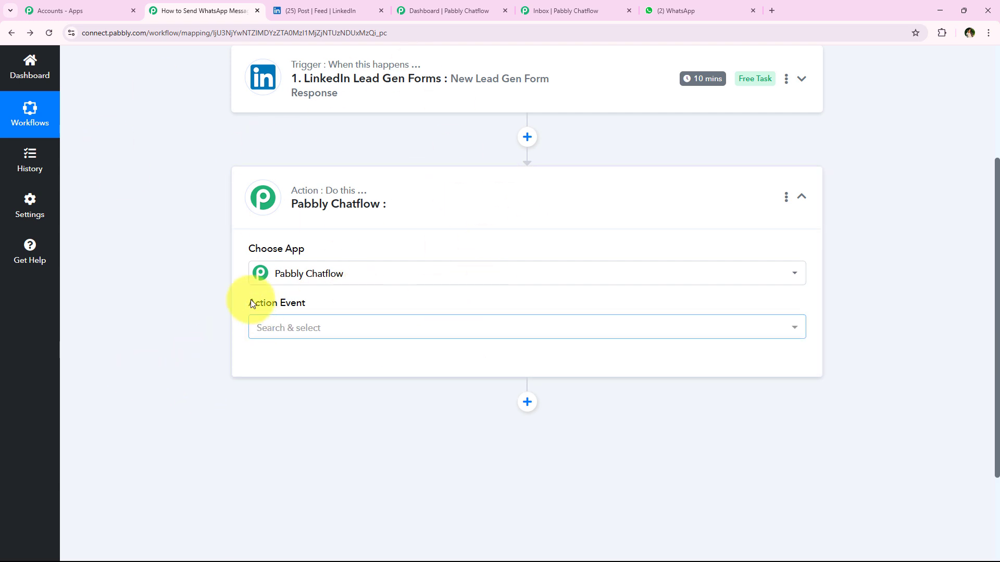
drag(281, 307, 345, 328)
click(346, 328)
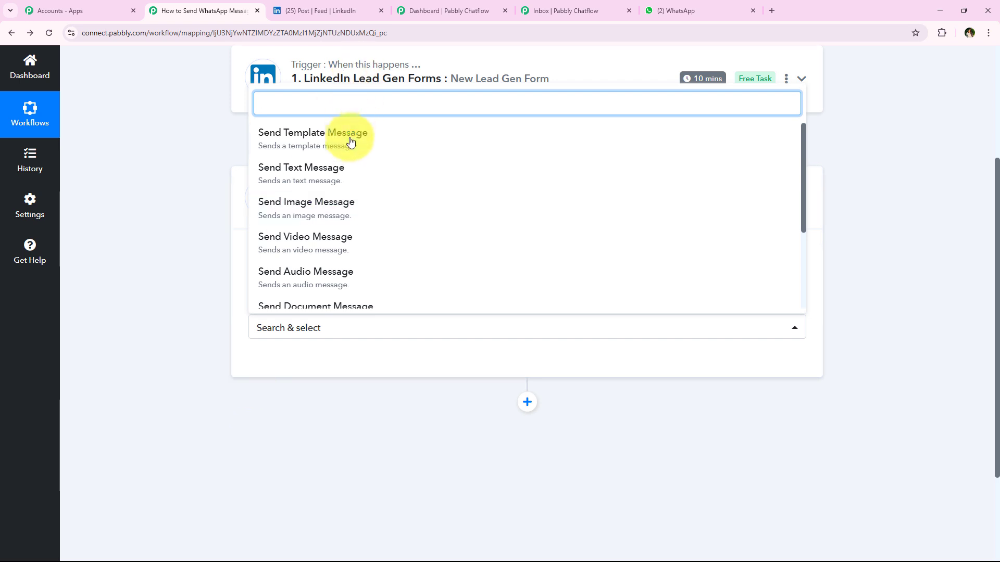
click(569, 141)
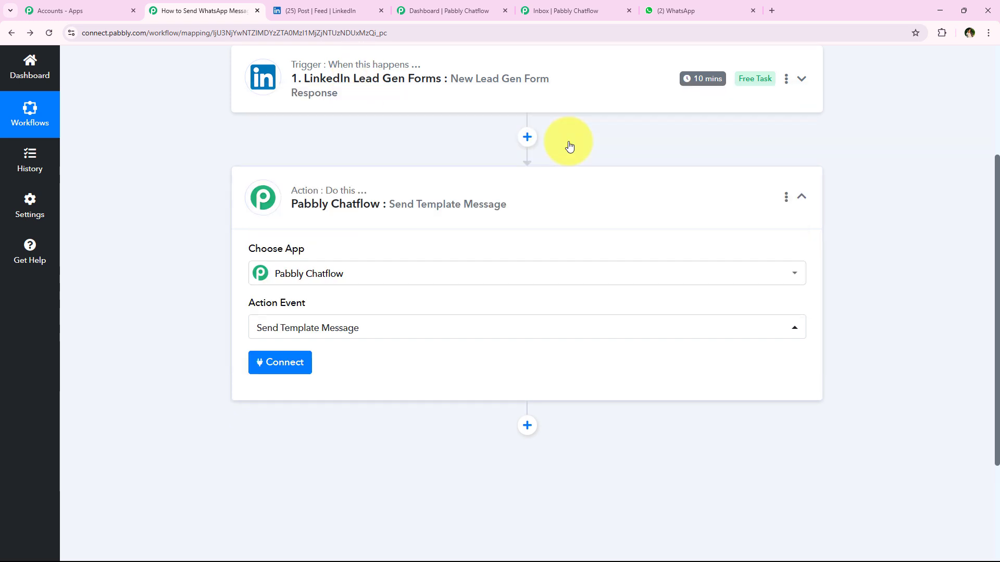
Start connecting the action to a Pabbly Chatflow account and choose to add a new connection.
click(301, 364)
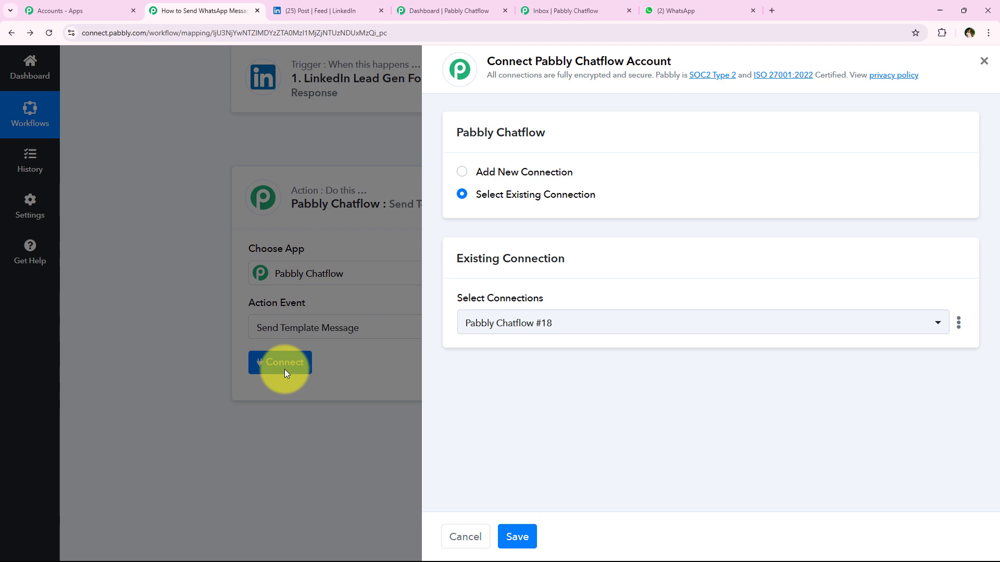
click(568, 176)
click(537, 198)
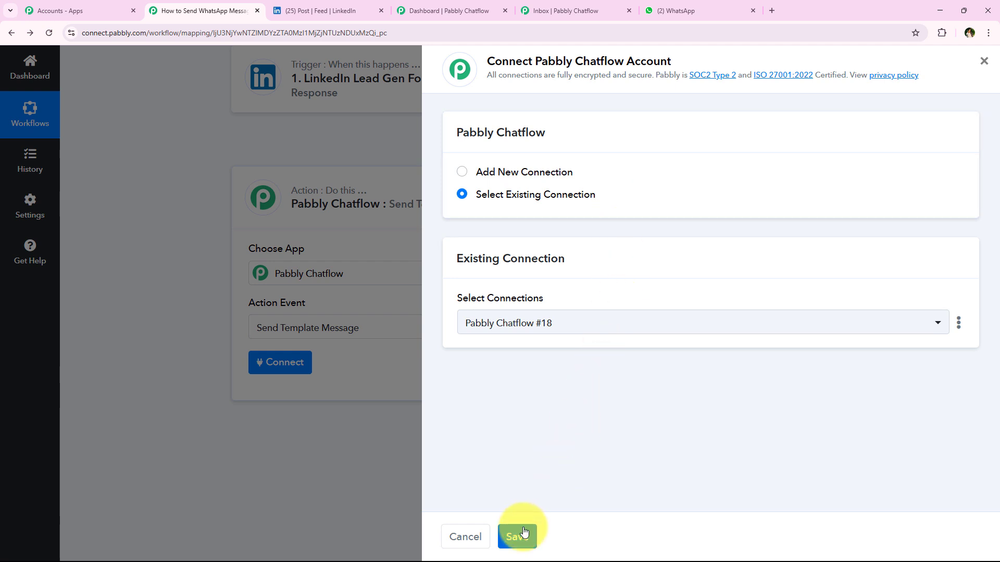
click(526, 171)
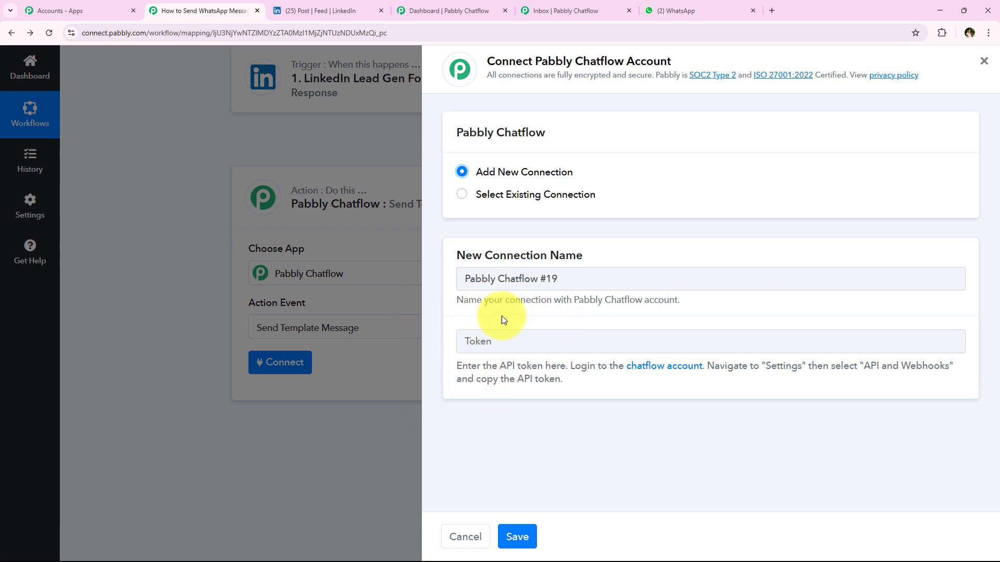
Read the token instructions, generate a new API token in Pabbly Chatflow's API & Webhooks settings, and copy it.
drag(709, 367, 964, 376)
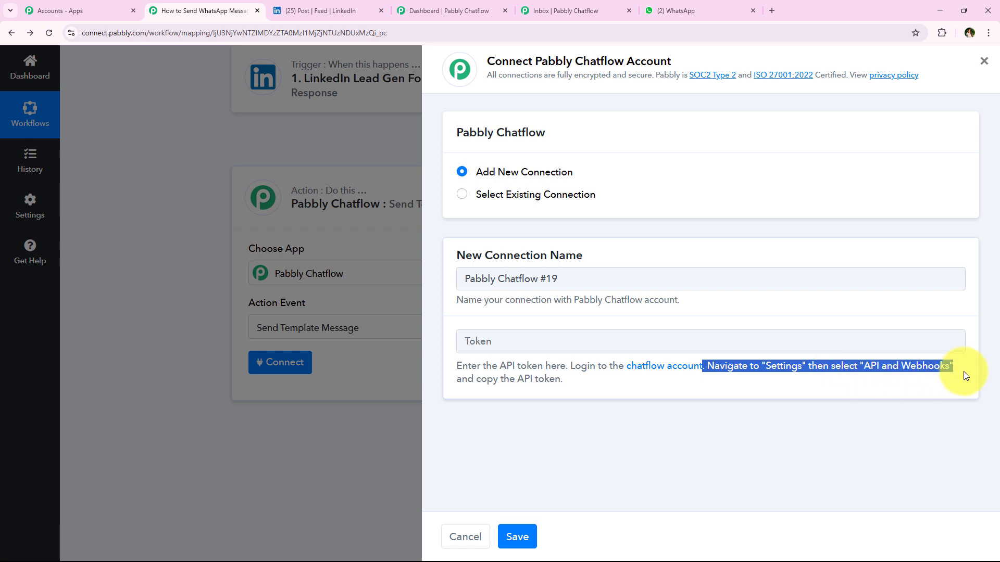
drag(457, 379, 694, 388)
click(646, 438)
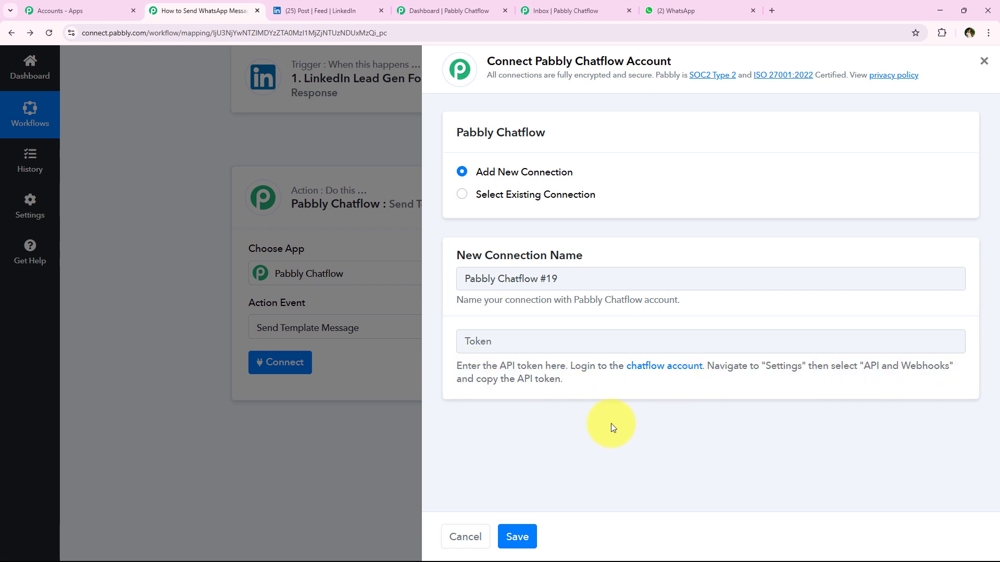
click(466, 6)
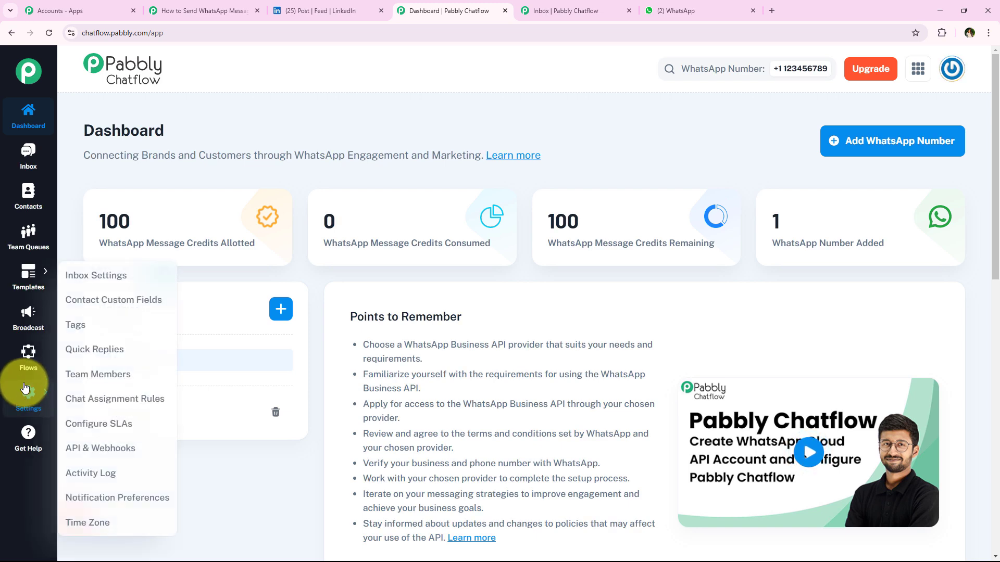
click(83, 433)
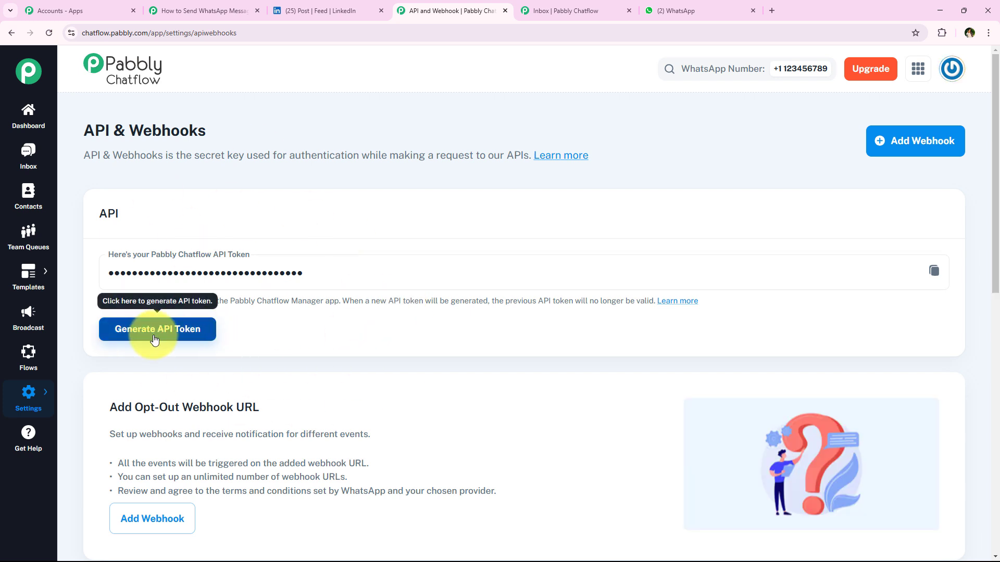
click(155, 339)
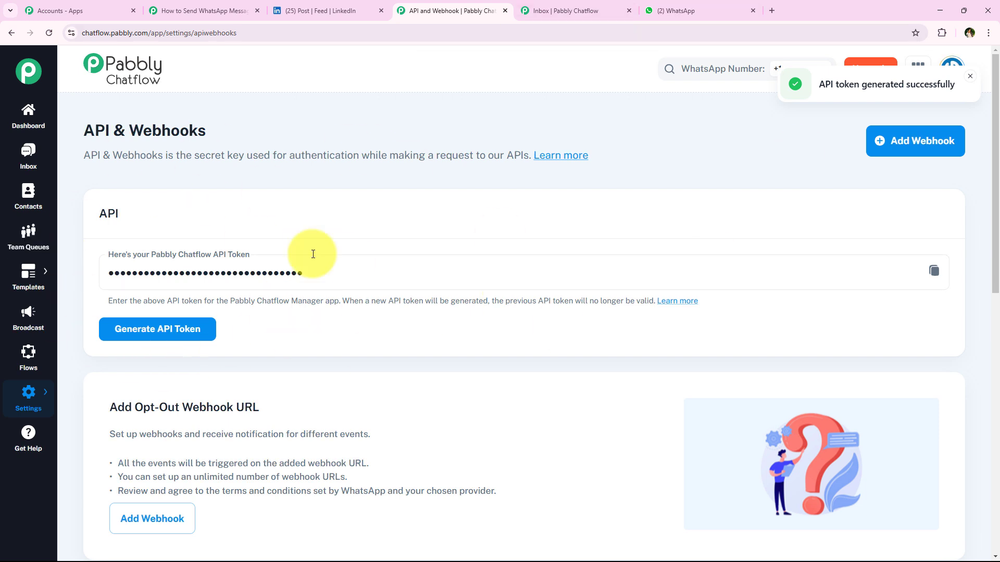
click(933, 271)
Return to the Pabbly Connect workflow, paste the copied API token into the new Chatflow connection, and save it.
click(171, 10)
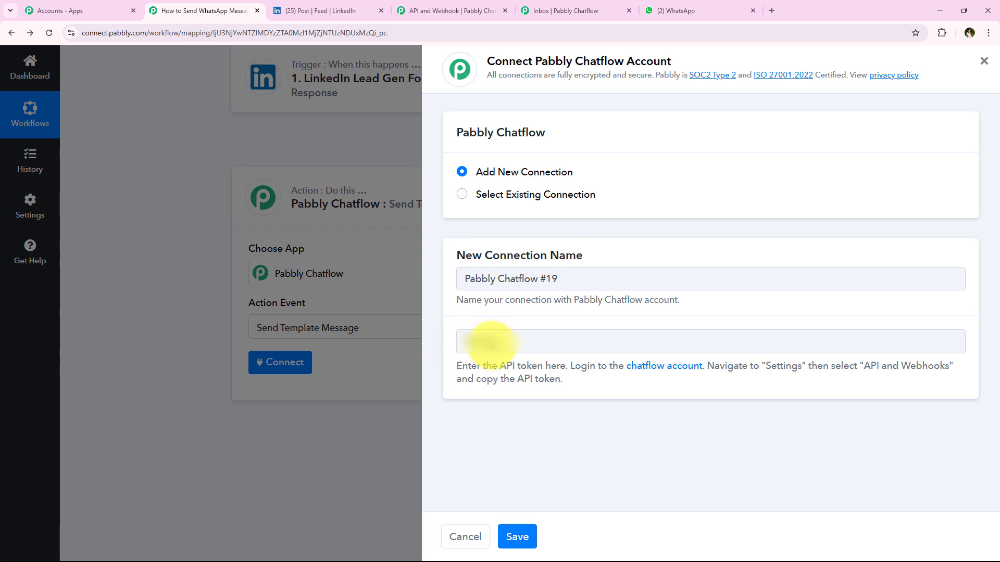
right_click(491, 339)
click(552, 225)
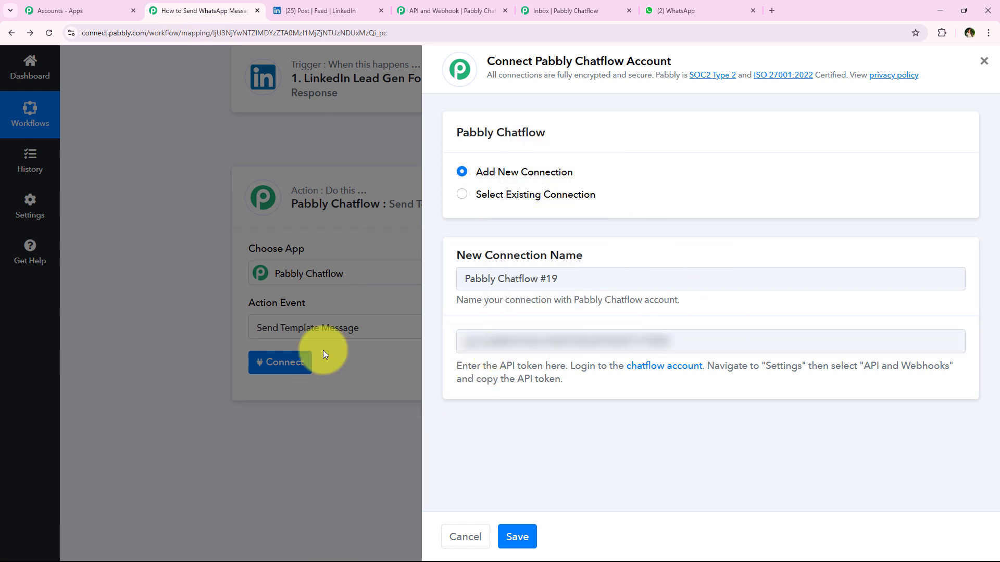
click(517, 546)
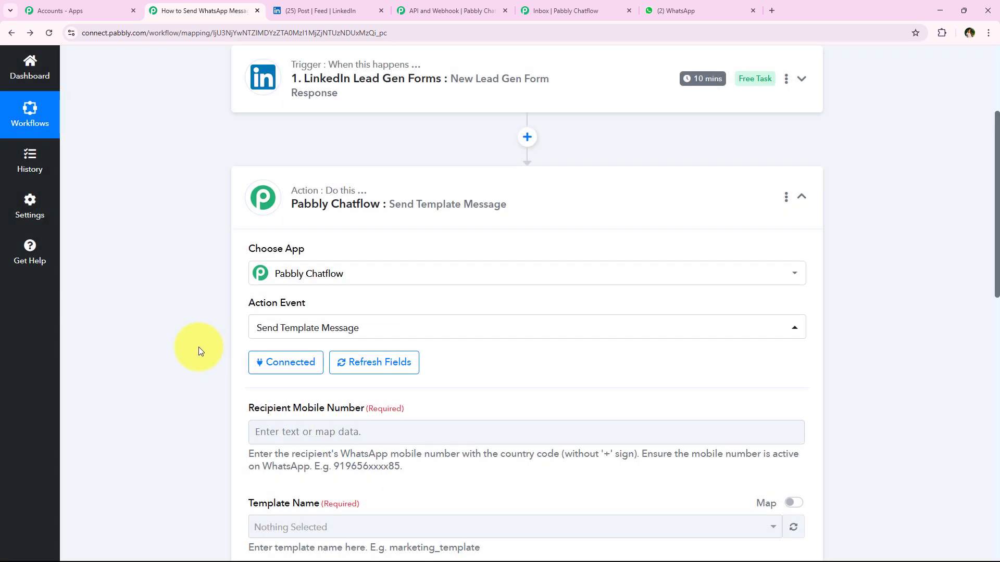
Review the Recipient Mobile Number field and its instructions on the required number format.
scroll(379, 331, down, 1)
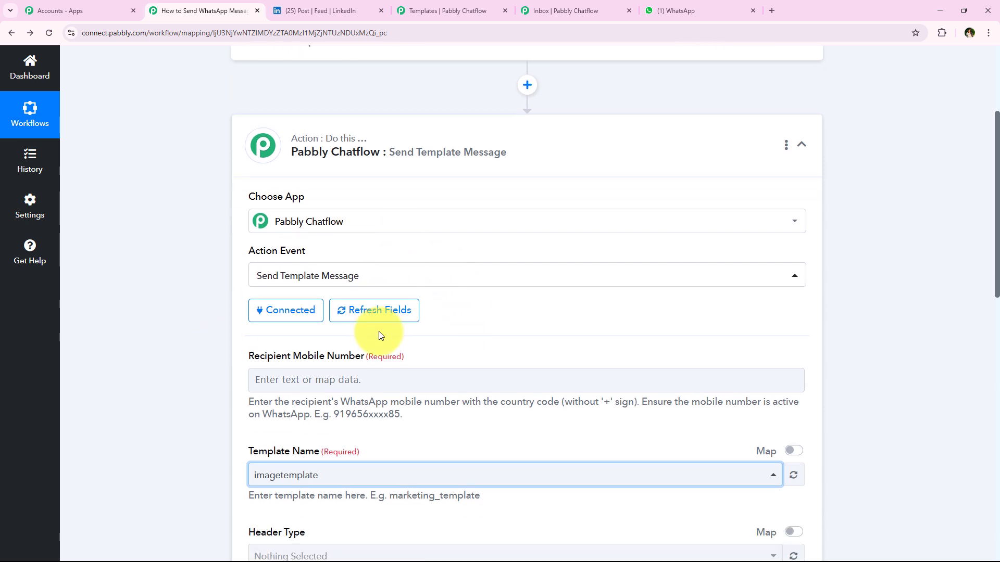
scroll(173, 250, down, 2)
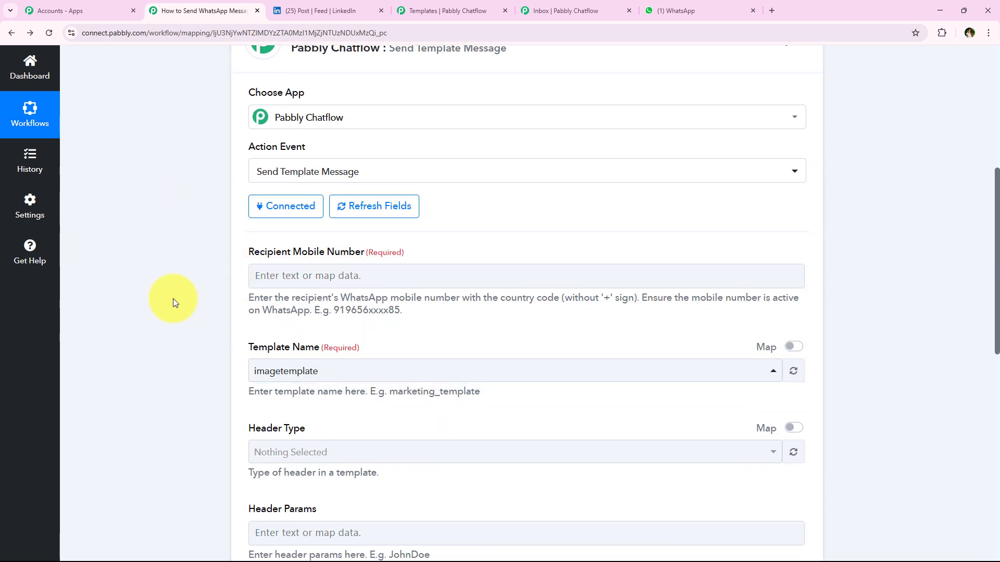
drag(345, 254, 364, 254)
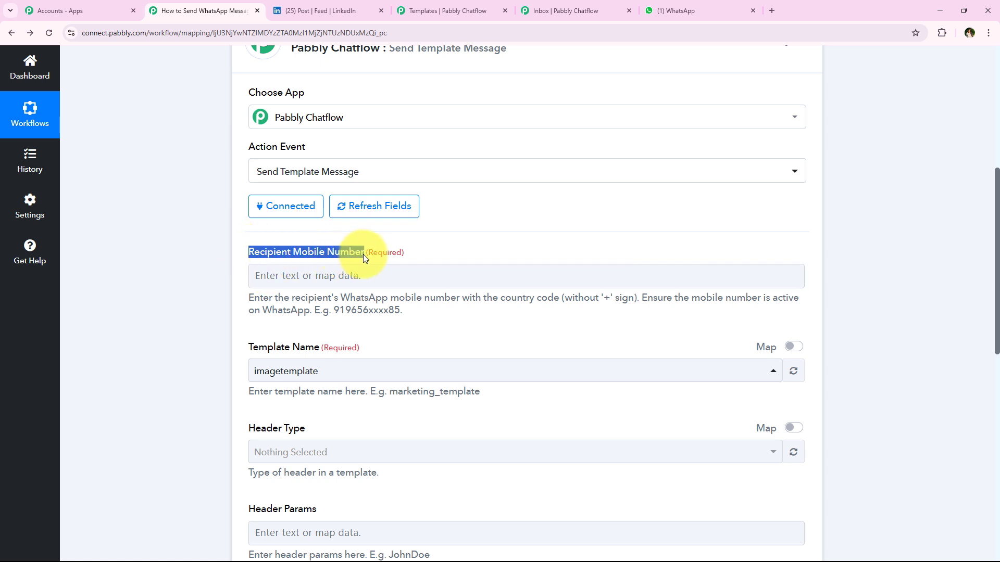
click(210, 354)
drag(241, 304, 635, 300)
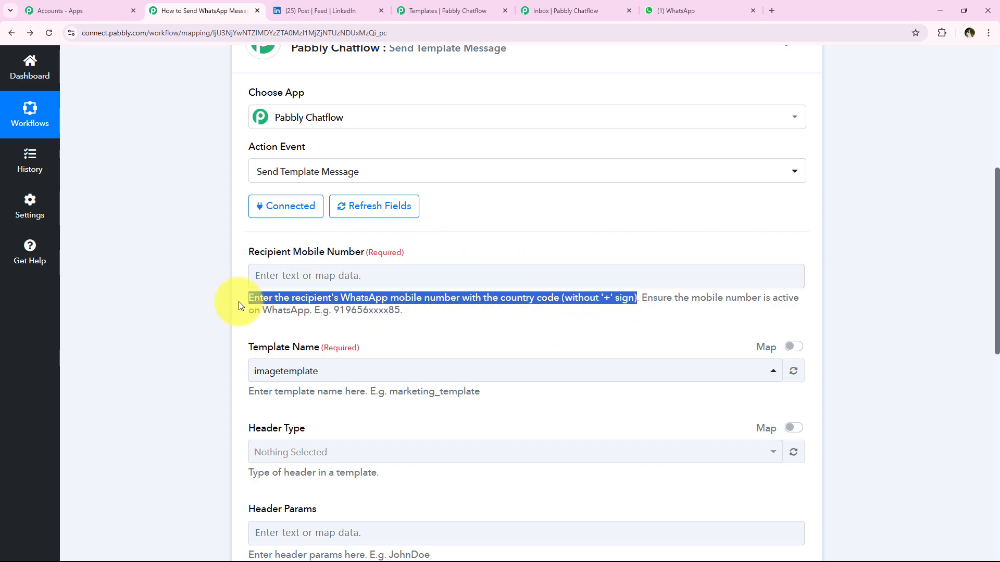
click(318, 350)
Look over the LinkedIn Lead Gen Forms trigger and its captured response, and reopen the Pabbly Chatflow action's fields.
scroll(239, 364, up, 6)
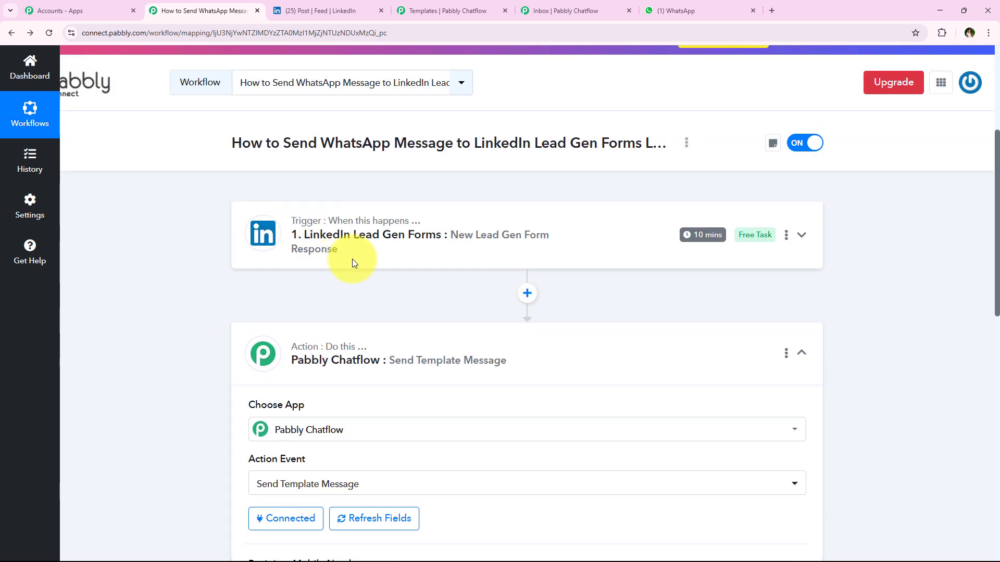
click(330, 241)
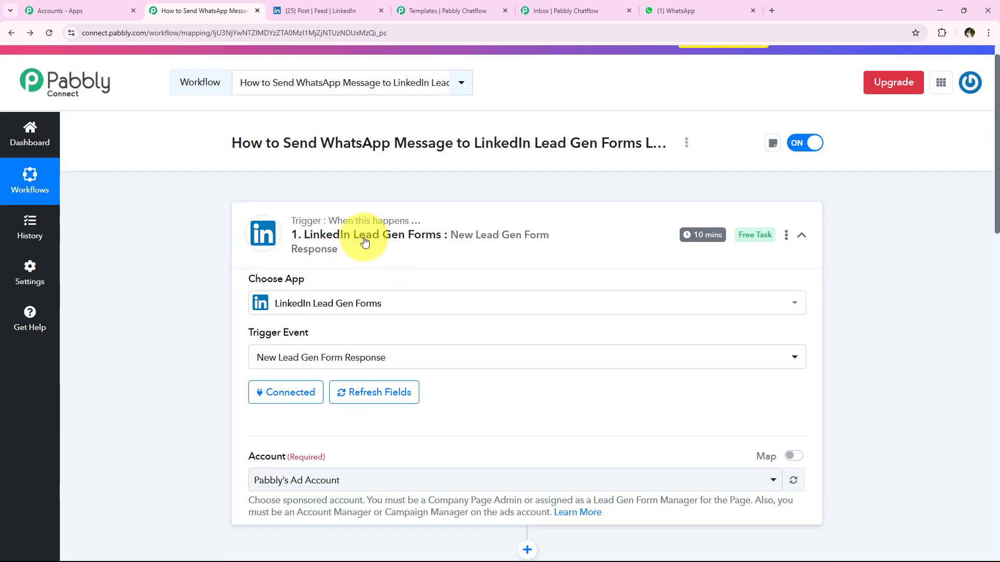
scroll(190, 223, up, 1)
scroll(195, 294, down, 20)
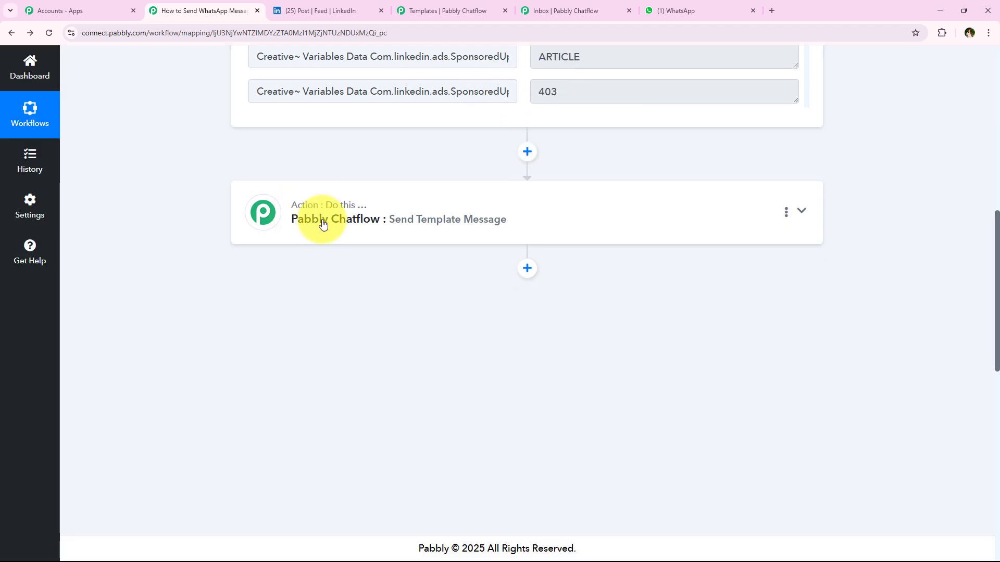
click(375, 225)
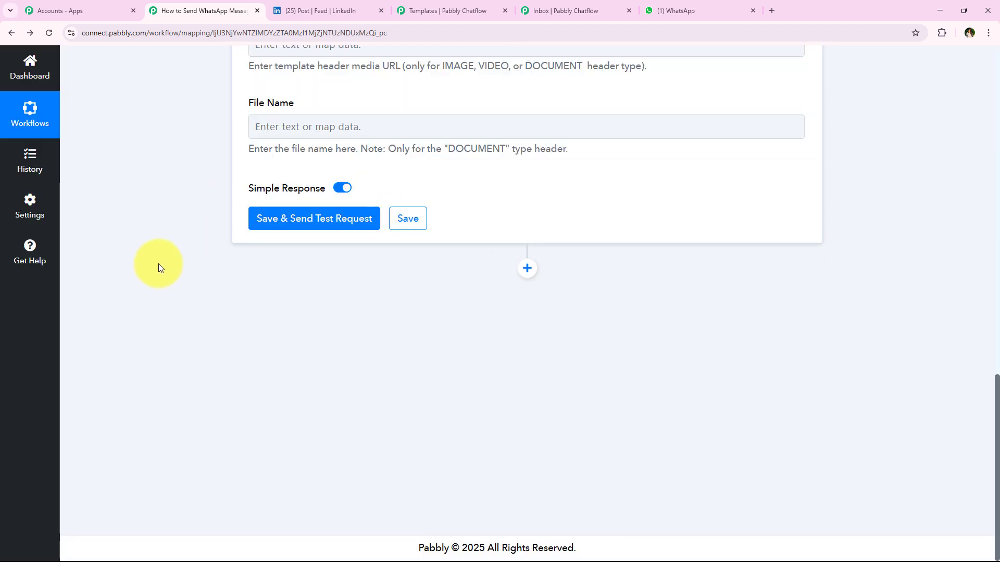
scroll(159, 263, up, 12)
scroll(171, 346, down, 3)
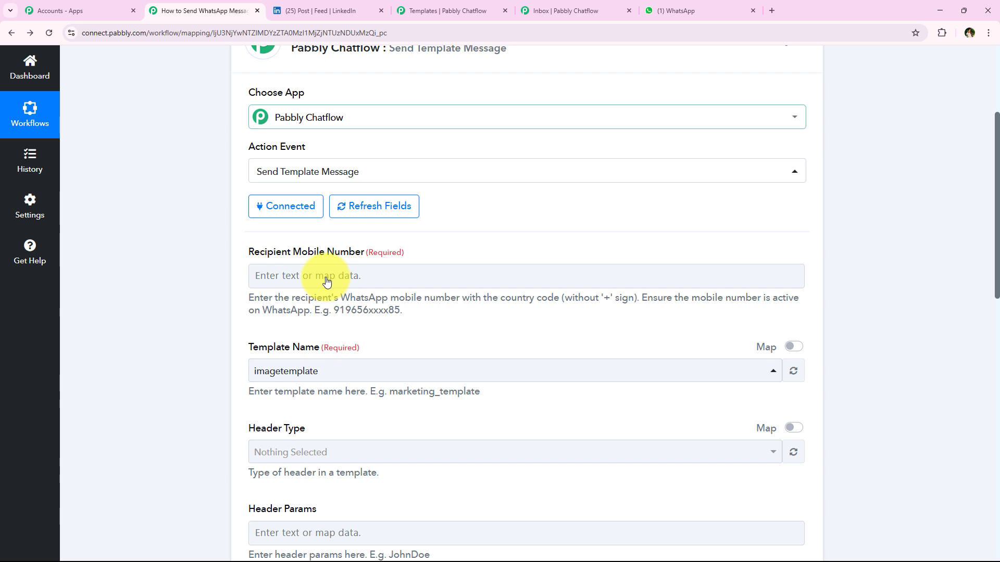
click(326, 281)
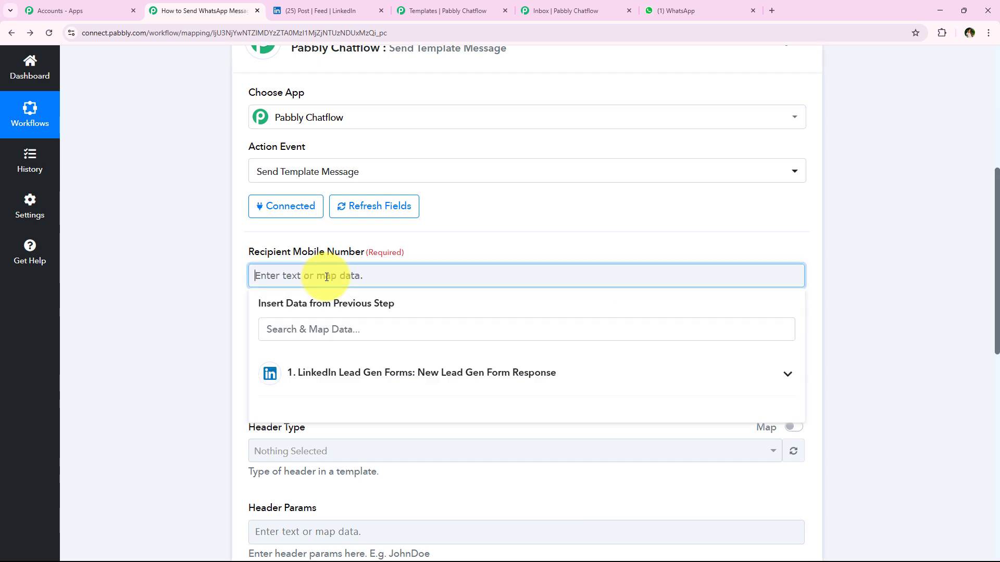
text(9)
key(BackSpace)
key(BackSpace)
key(BackSpace)
key(BackSpace)
key(BackSpace)
key(BackSpace)
key(BackSpace)
key(BackSpace)
key(BackSpace)
click(189, 326)
Map the Recipient Mobile Number to the LinkedIn trigger's Question Answers Phone Number.
click(261, 277)
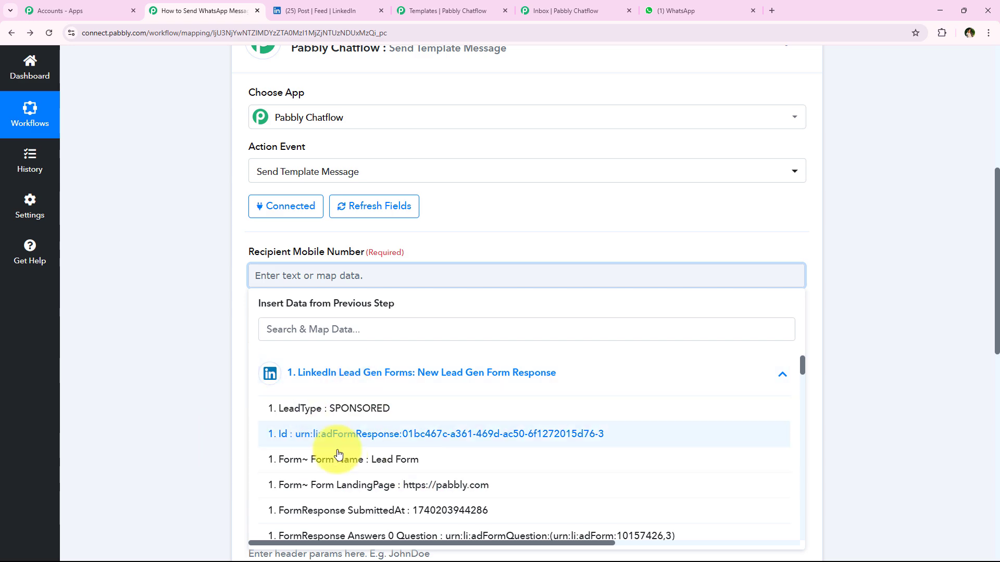
scroll(397, 386, down, 10)
scroll(398, 446, down, 5)
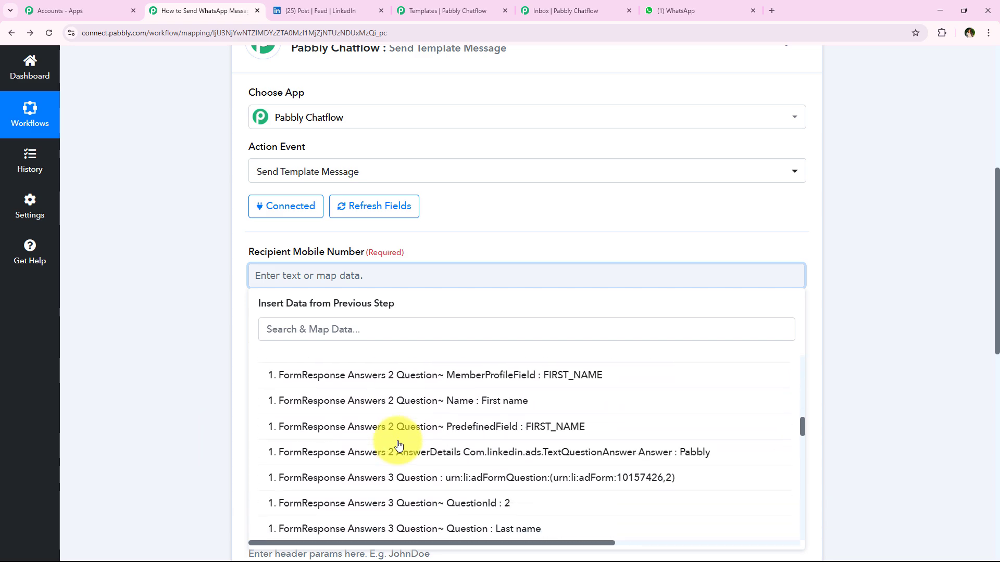
scroll(385, 468, down, 10)
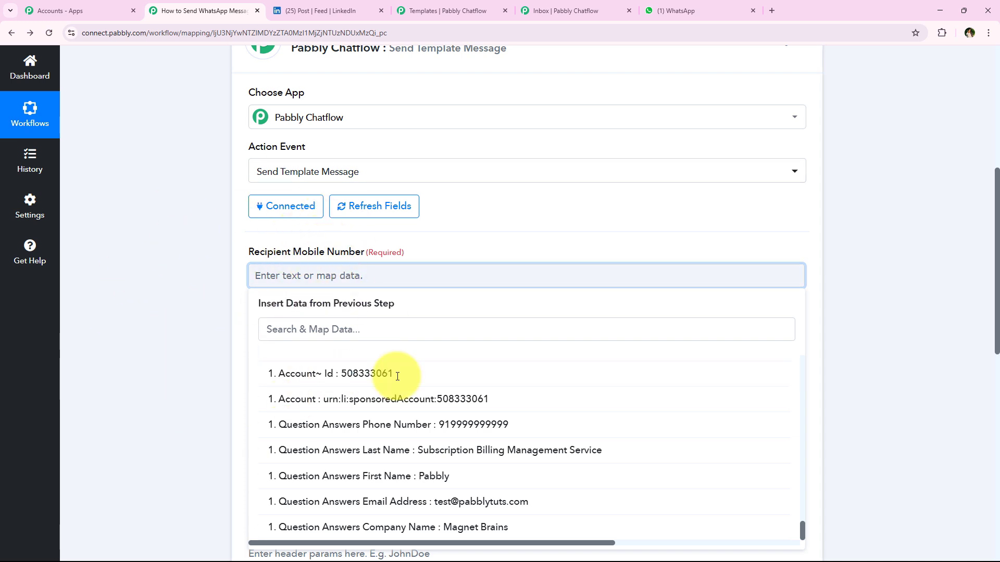
click(407, 439)
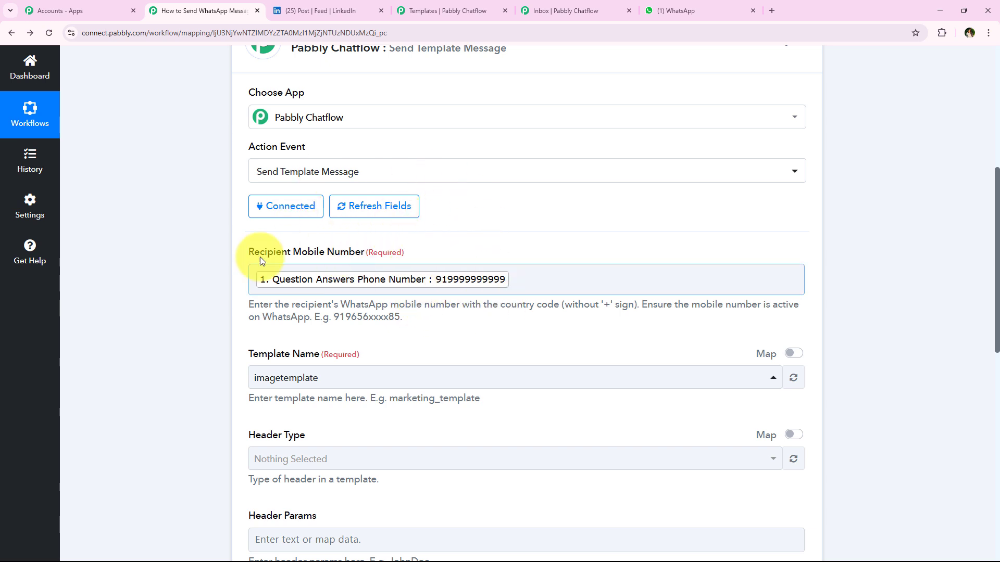
Examine the message templates available for the action's Template Name without changing the selection.
scroll(179, 254, down, 2)
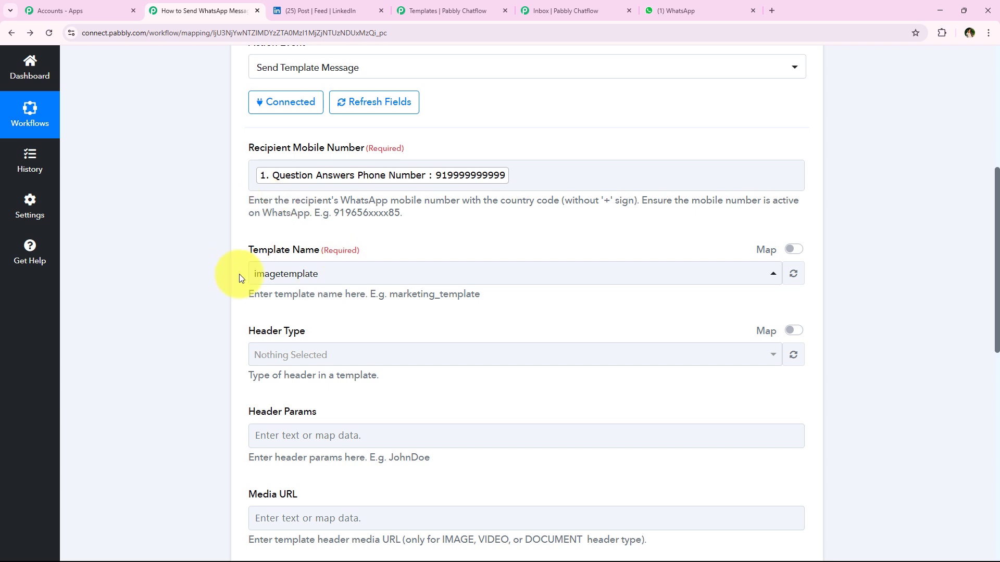
click(274, 273)
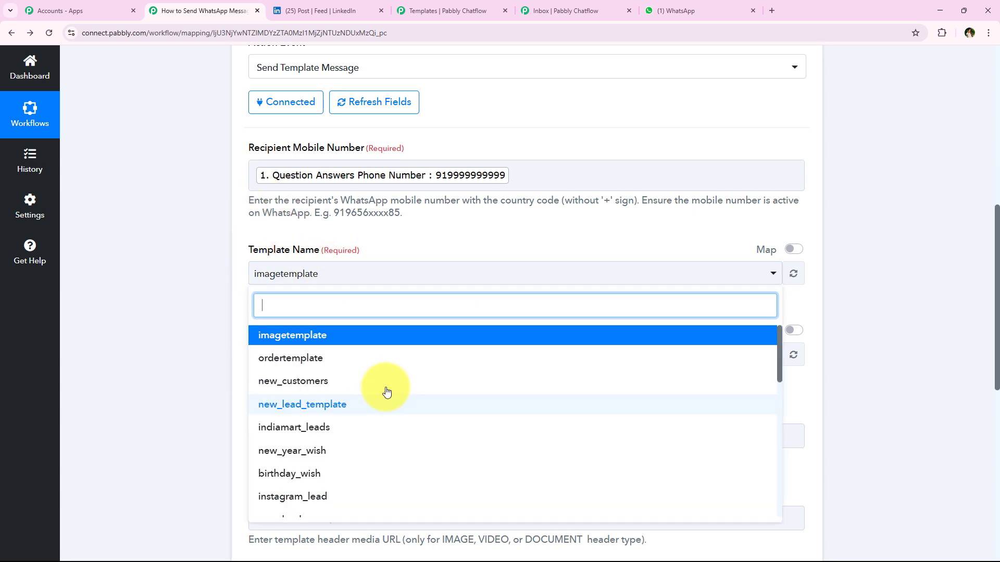
click(183, 252)
click(325, 276)
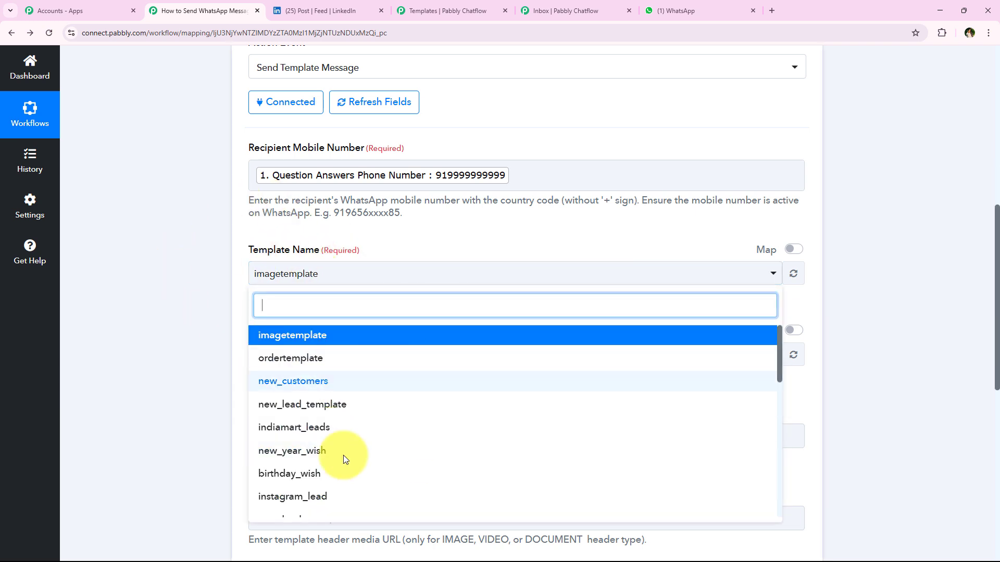
click(224, 282)
double_click(281, 249)
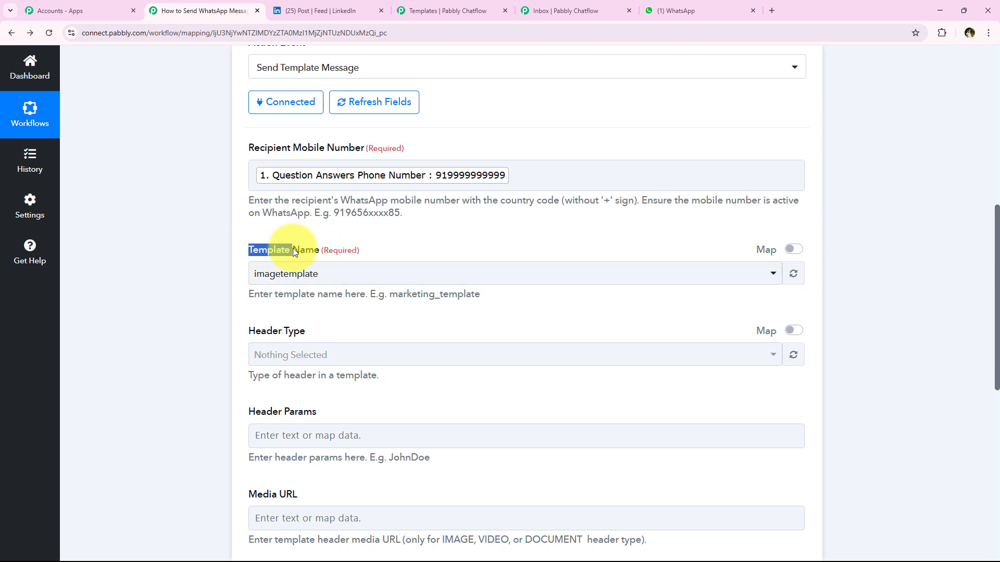
scroll(305, 128, up, 2)
scroll(199, 218, down, 2)
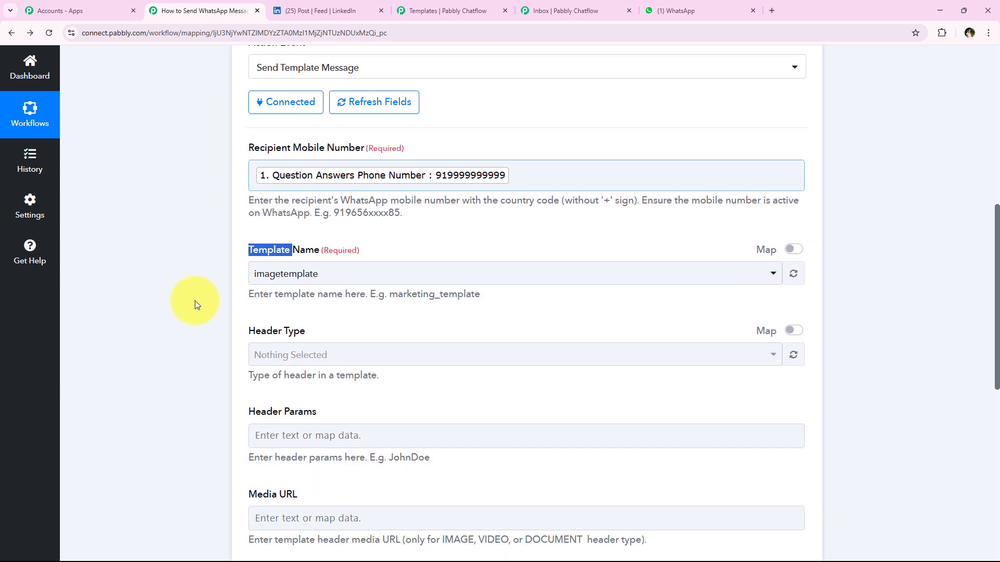
click(286, 247)
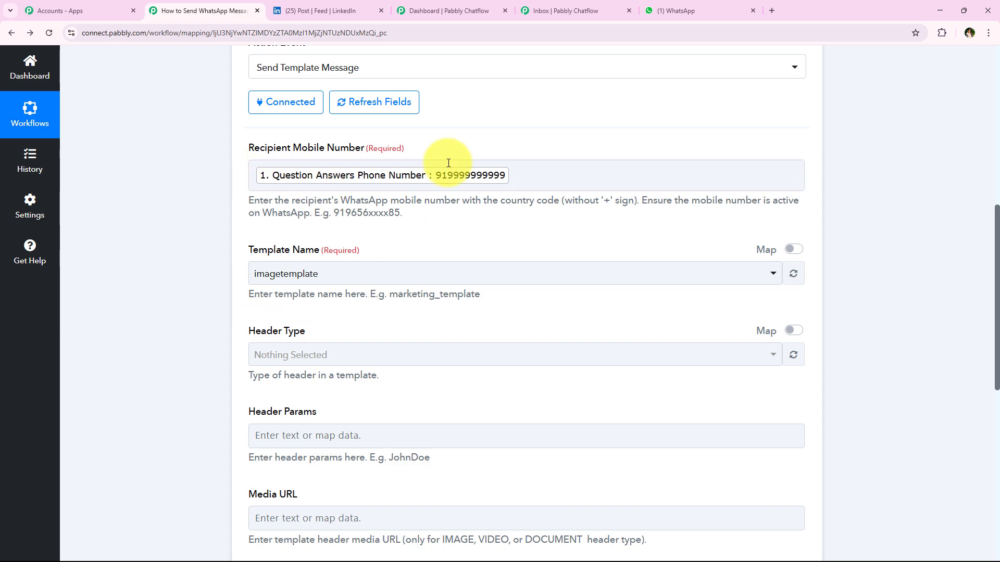
Switch to Pabbly Chatflow, open the templates list, and start adding a new template.
click(485, 7)
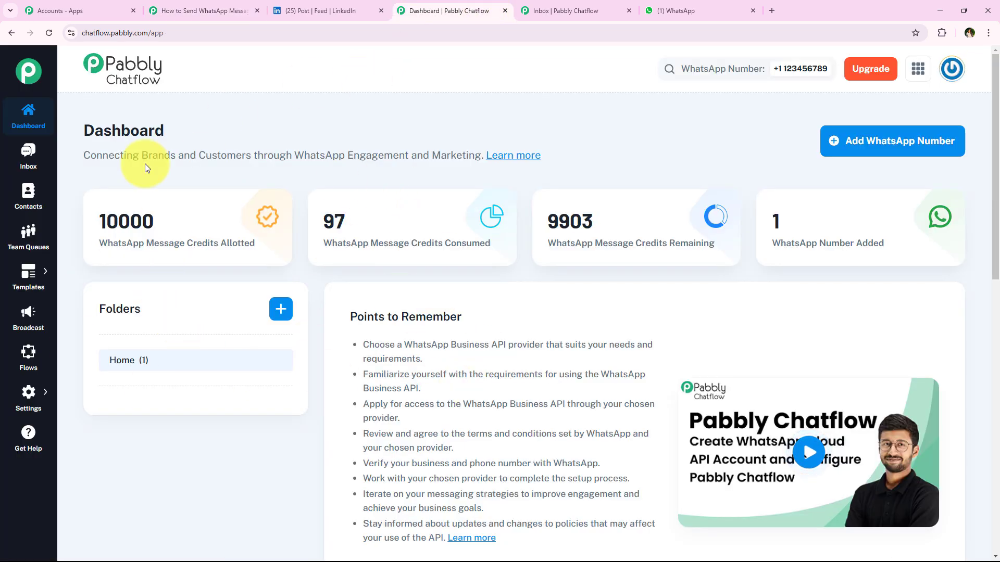
mouse_move(26, 280)
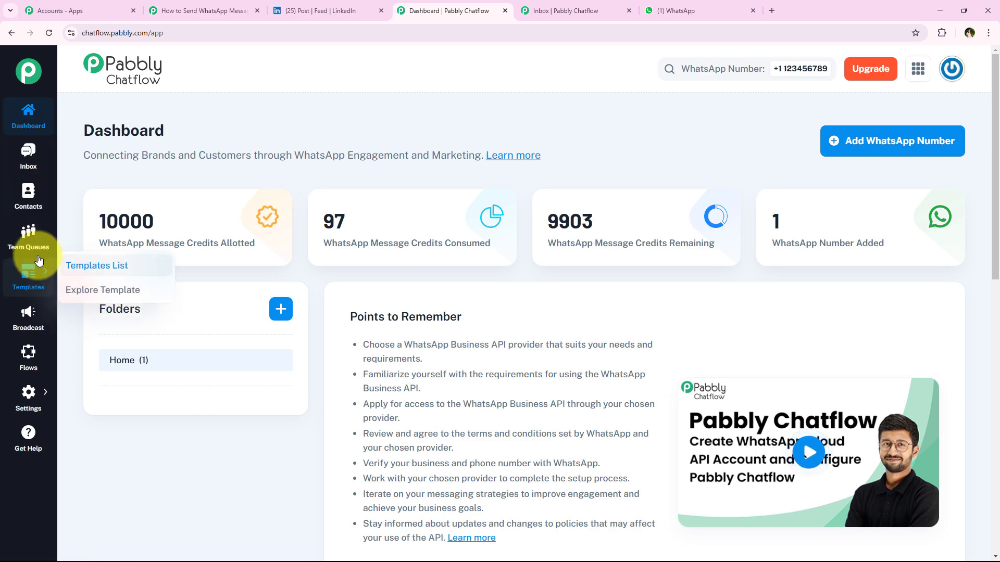
click(92, 266)
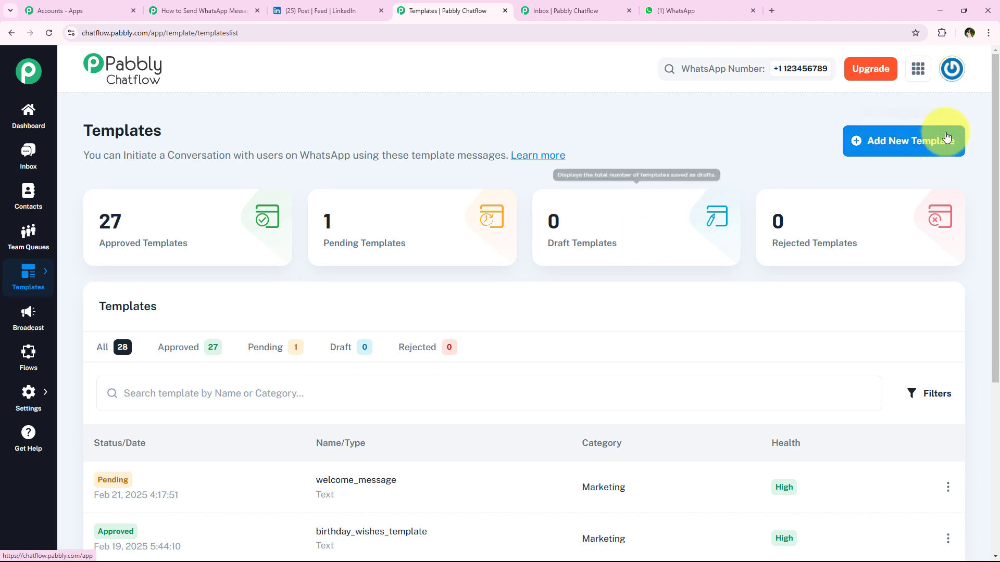
click(916, 130)
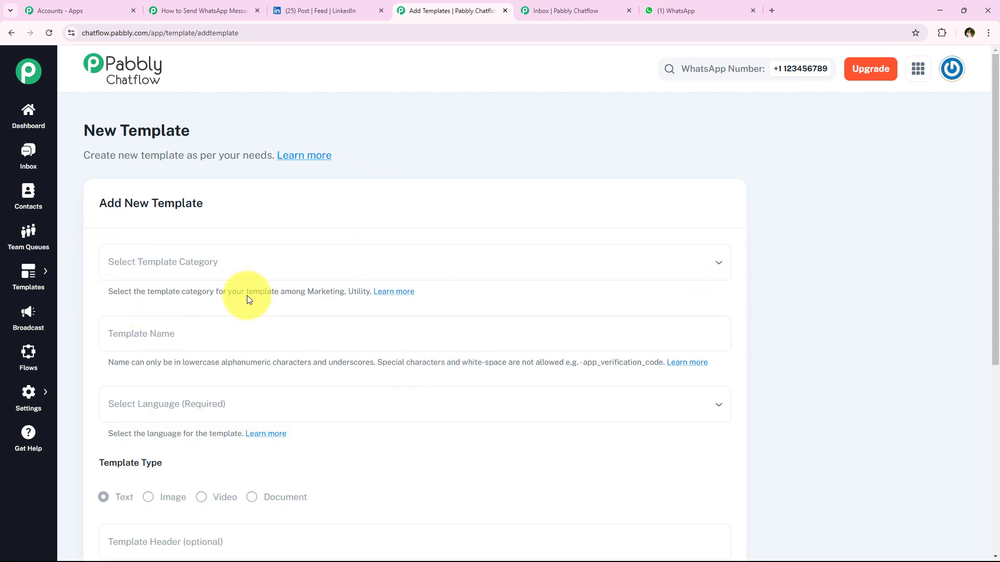
Set the new template's category to Marketing and name the template new_leads.
click(192, 261)
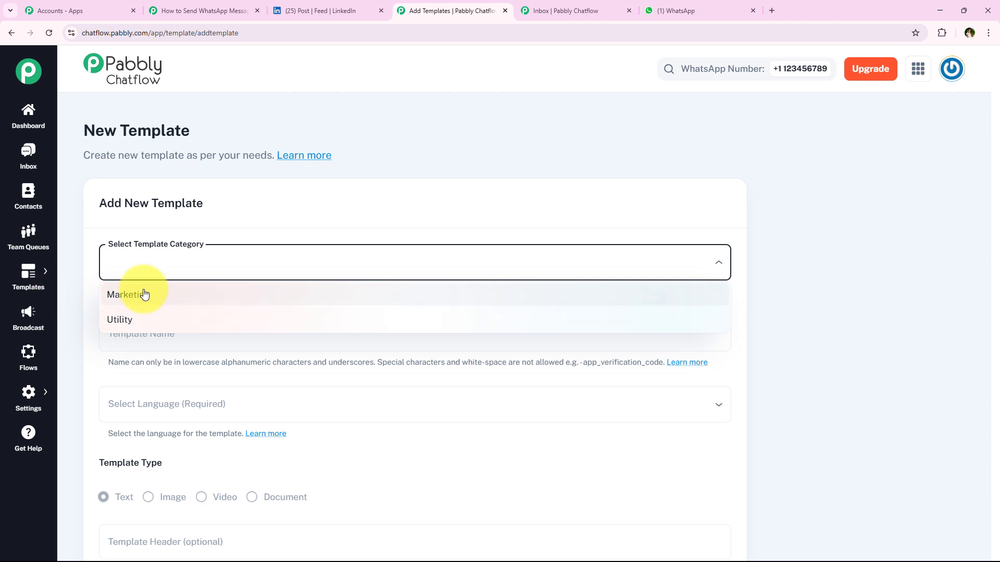
click(252, 292)
scroll(208, 263, down, 1)
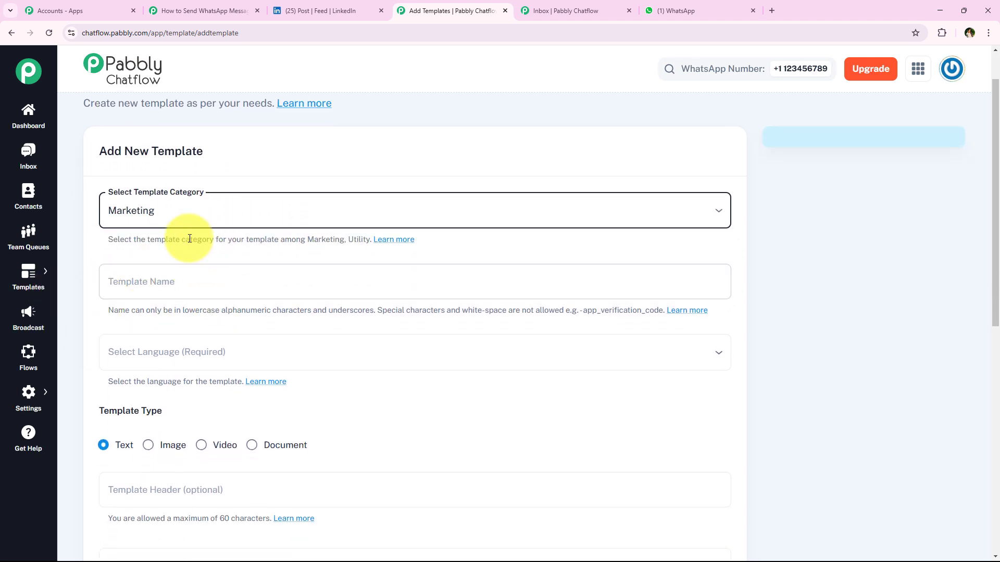
click(193, 265)
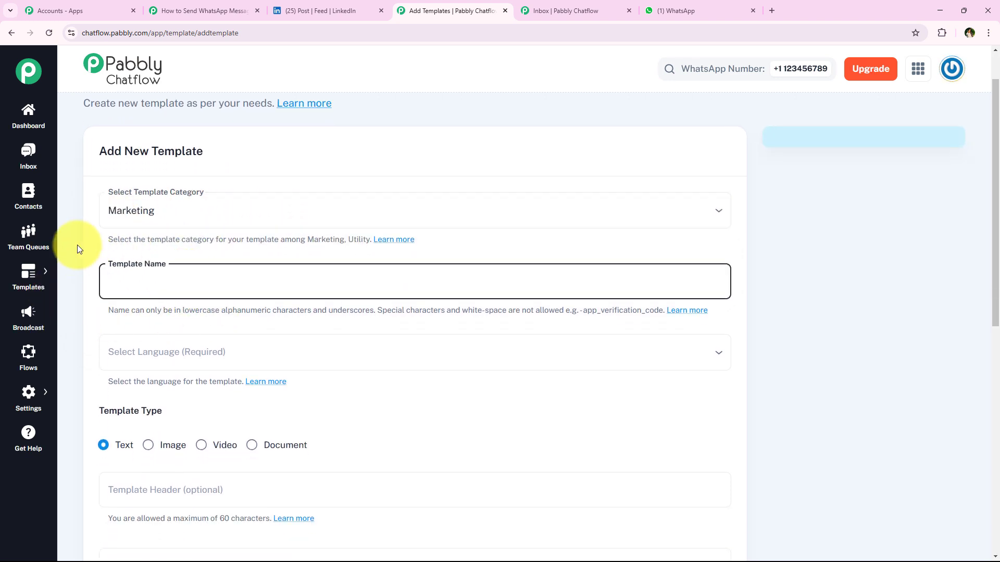
key(Return)
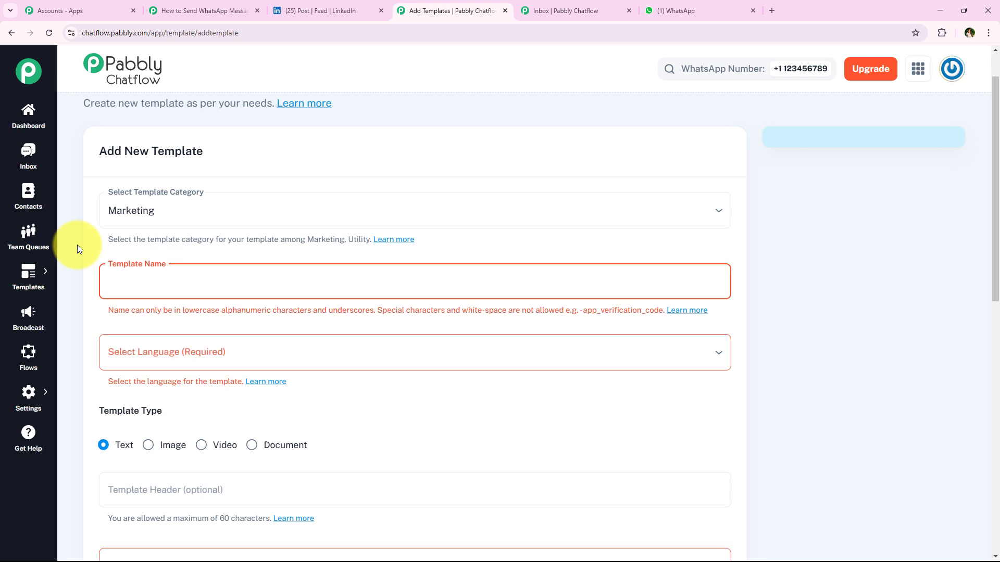
text(N)
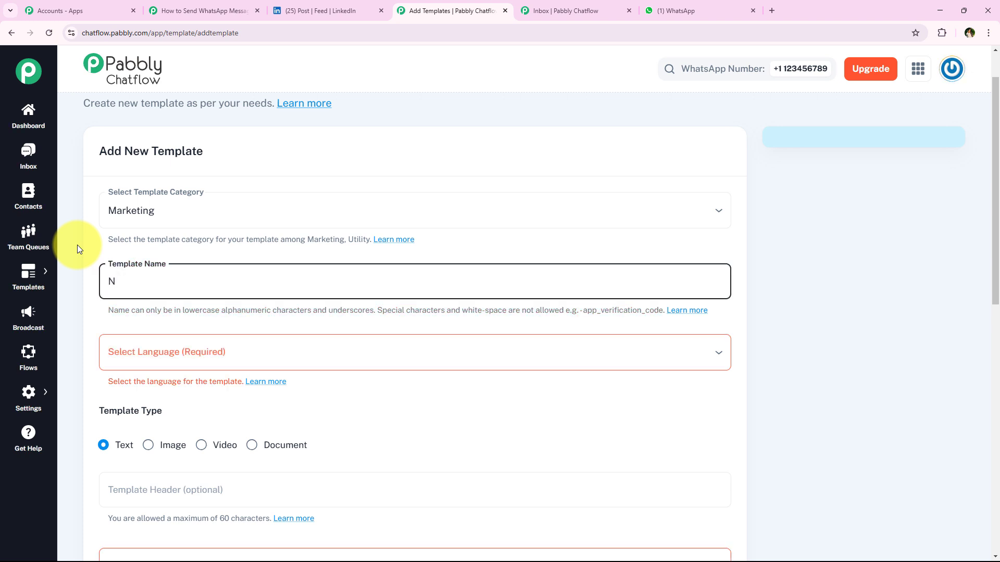
key(BackSpace)
text(new_leads)
click(94, 302)
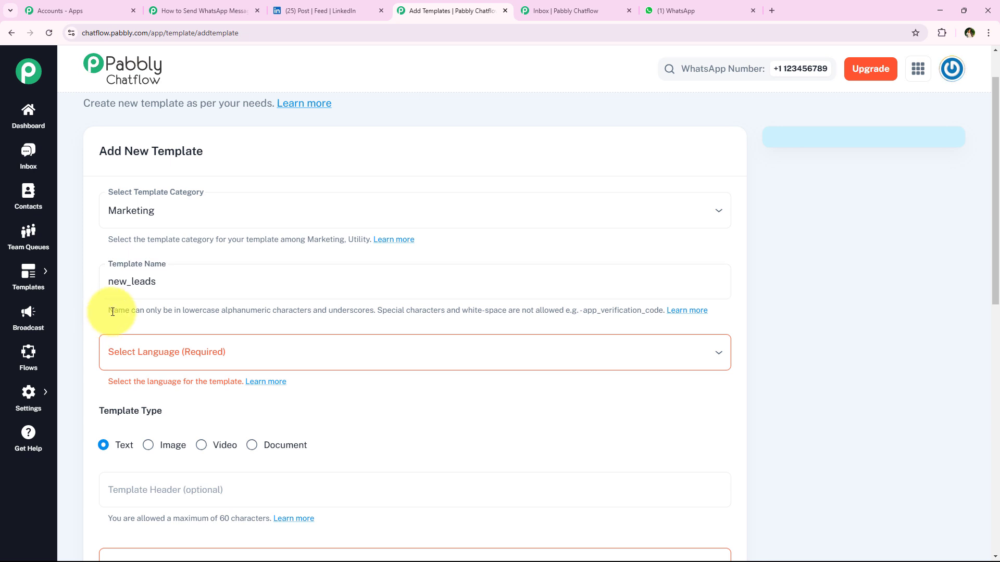
drag(108, 310, 375, 311)
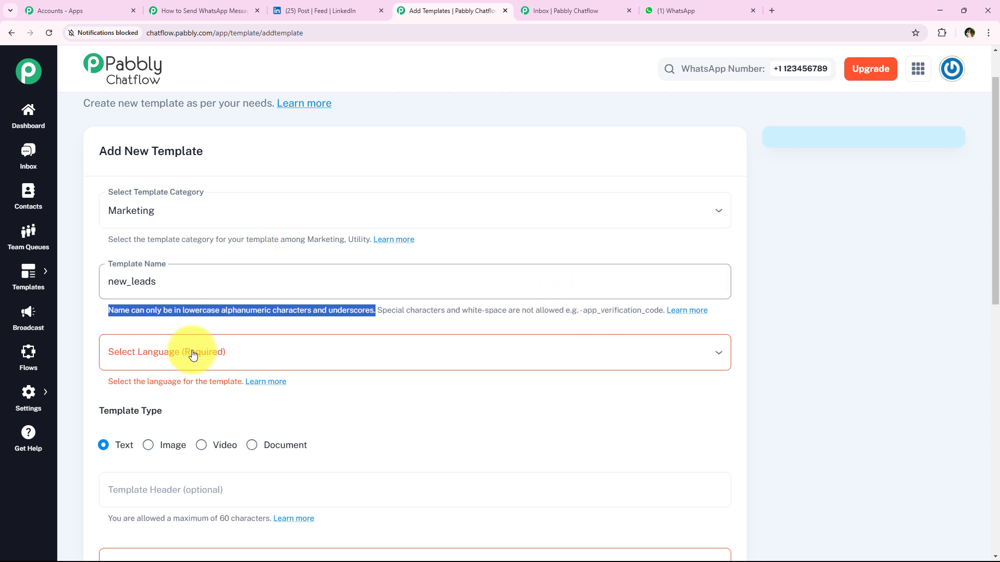
click(223, 333)
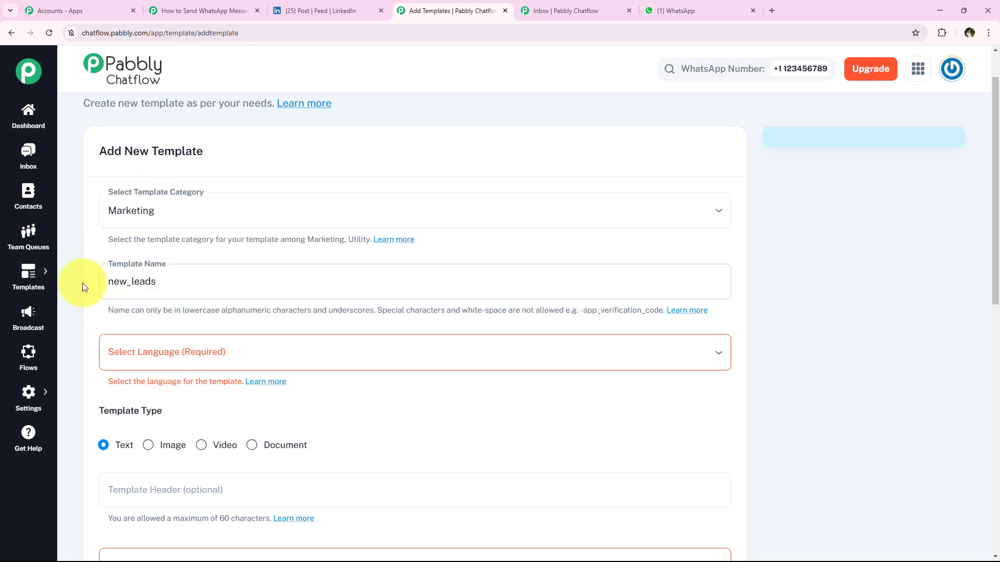
Set the template language to English.
click(140, 352)
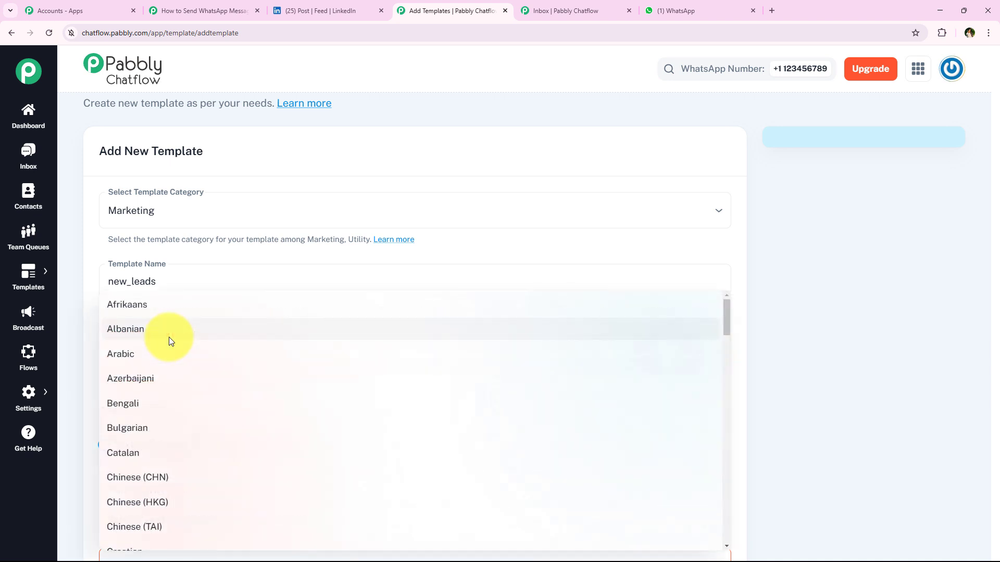
key(e)
key(n)
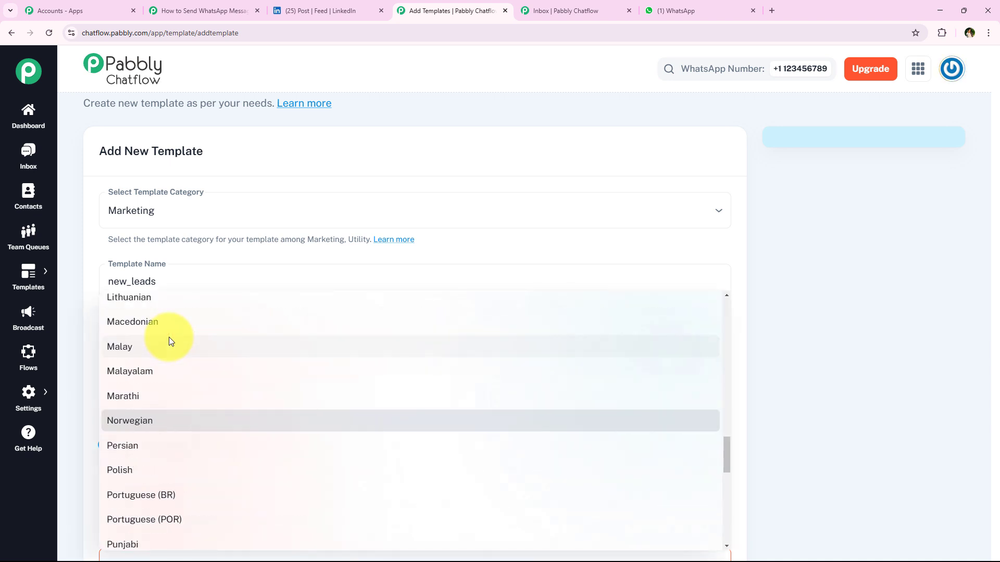
key(e)
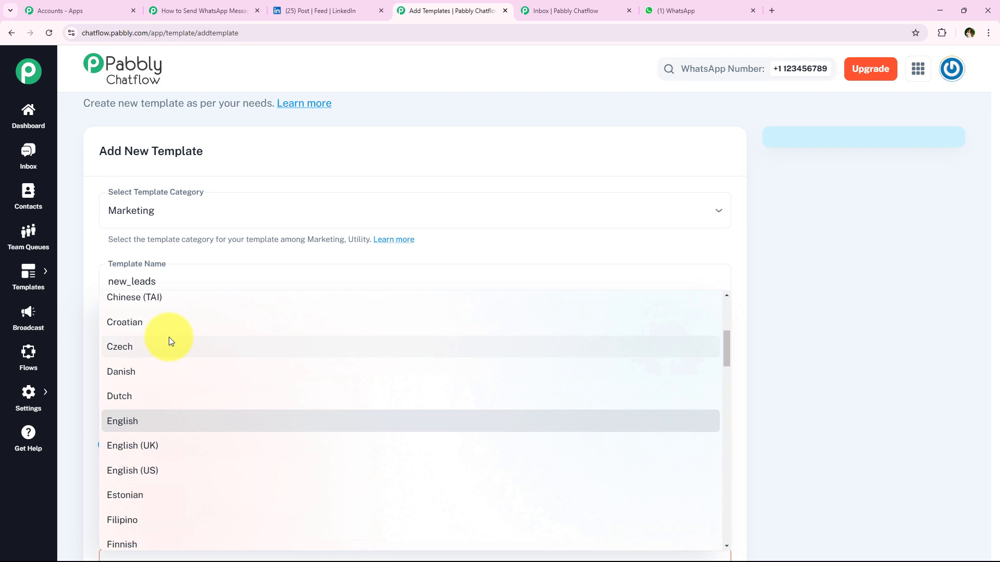
click(203, 419)
scroll(79, 264, down, 4)
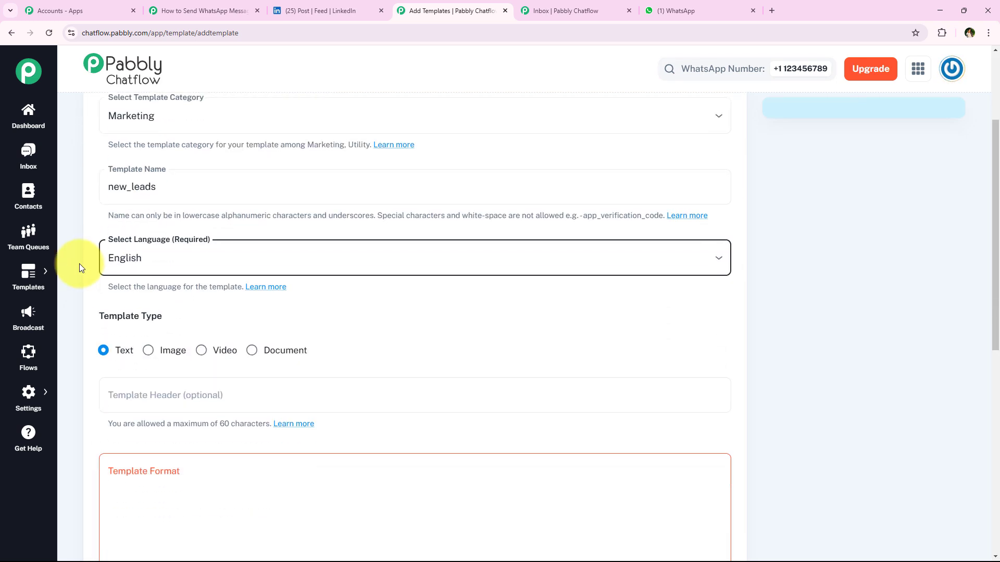
Try the Image, Video and Document template types and return the type to Text.
scroll(100, 297, up, 4)
scroll(127, 364, down, 1)
scroll(154, 305, down, 2)
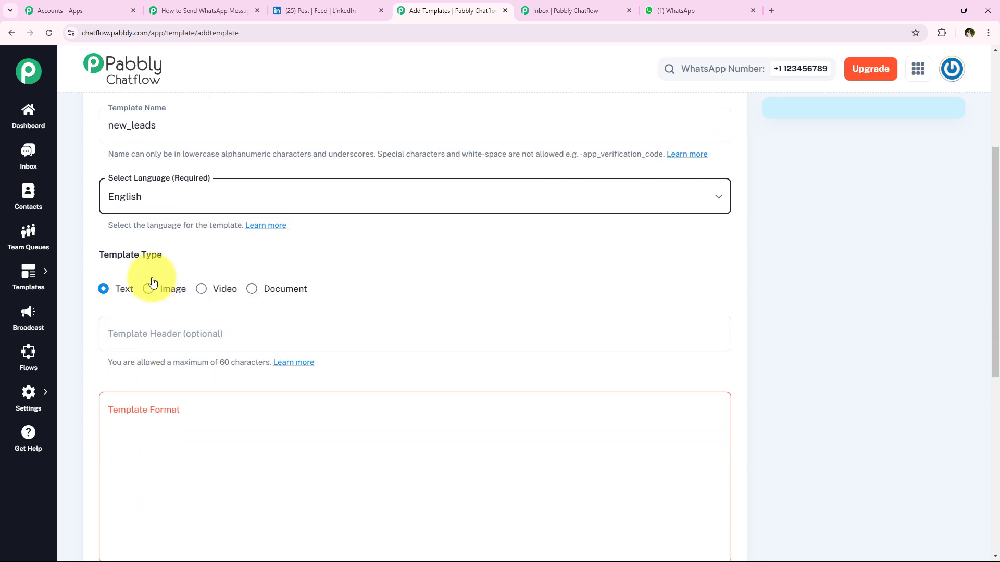
click(157, 290)
click(230, 298)
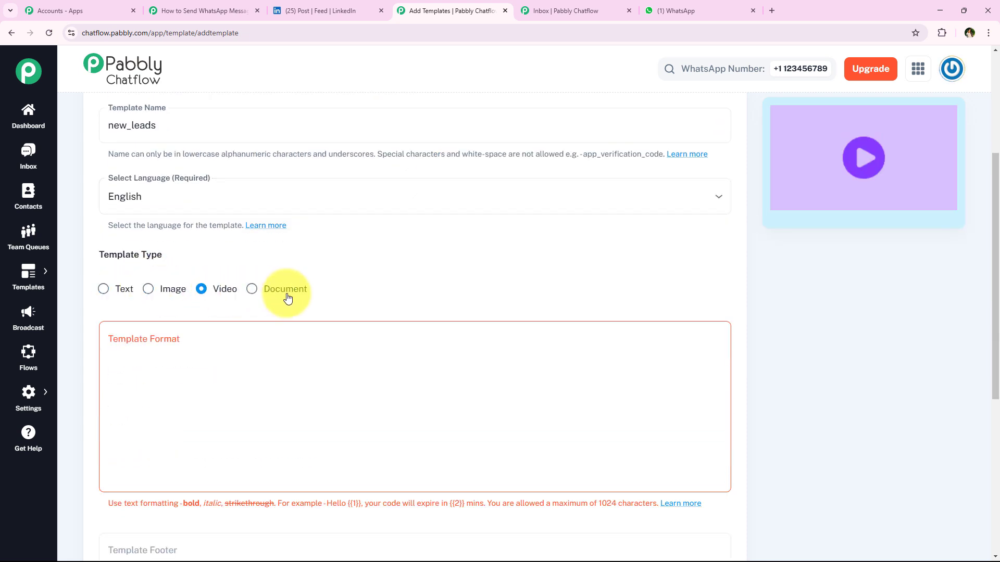
click(286, 296)
click(112, 296)
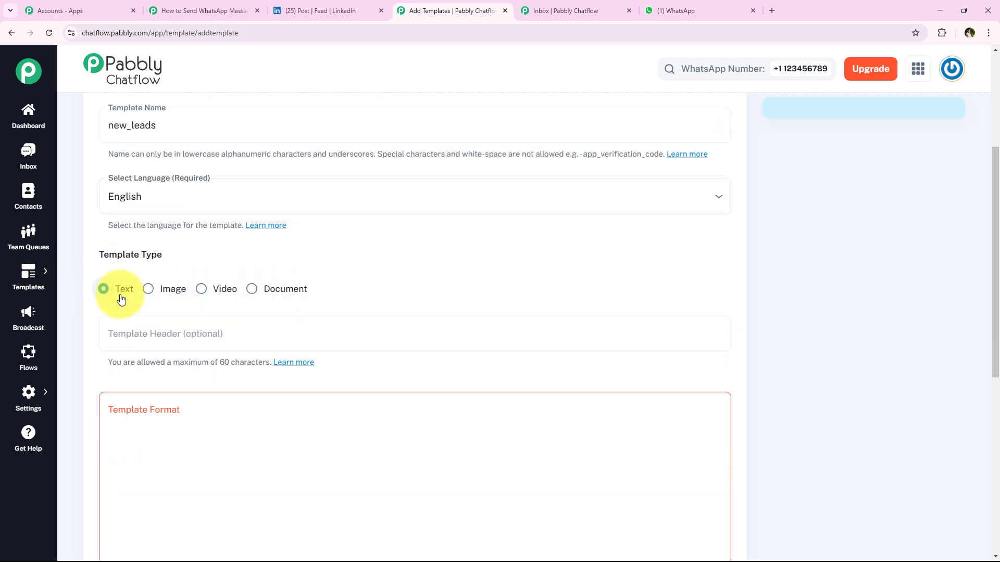
Enter "Hello..." as the optional template header and clear it again.
scroll(225, 333, down, 2)
click(197, 235)
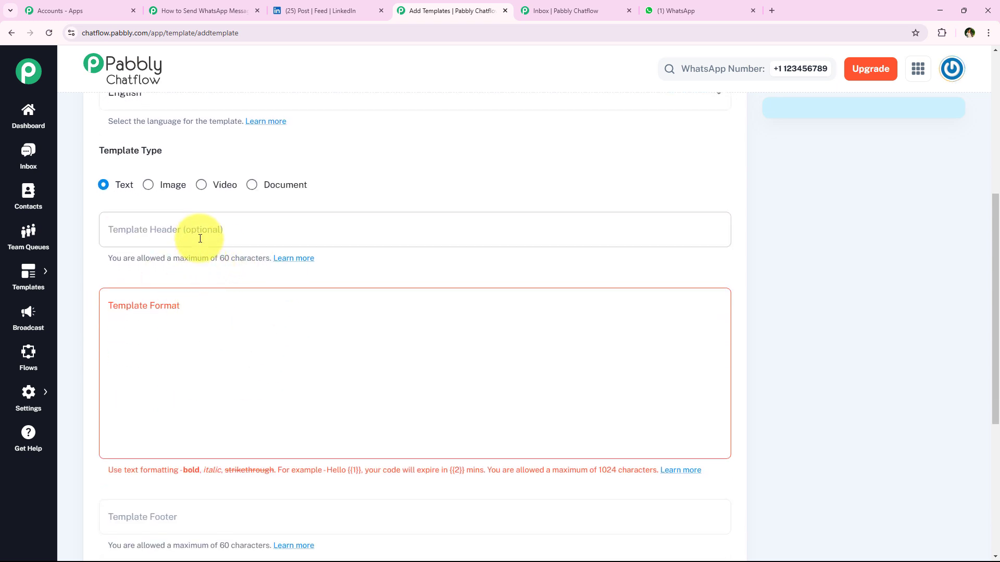
text(Hello...)
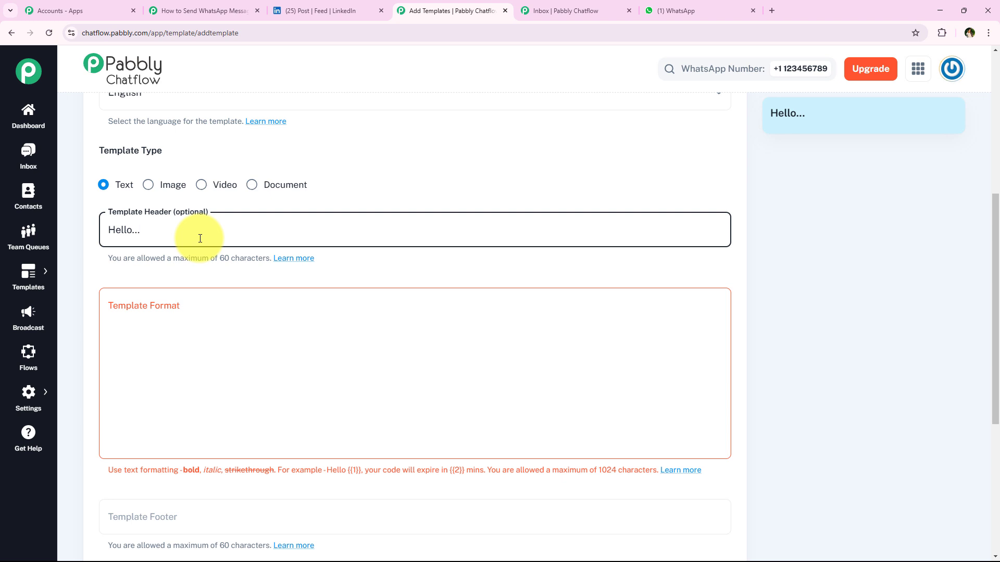
key(BackSpace)
key(BackSpace)
key(BackSpace)
key(BackSpace)
key(BackSpace)
key(BackSpace)
key(BackSpace)
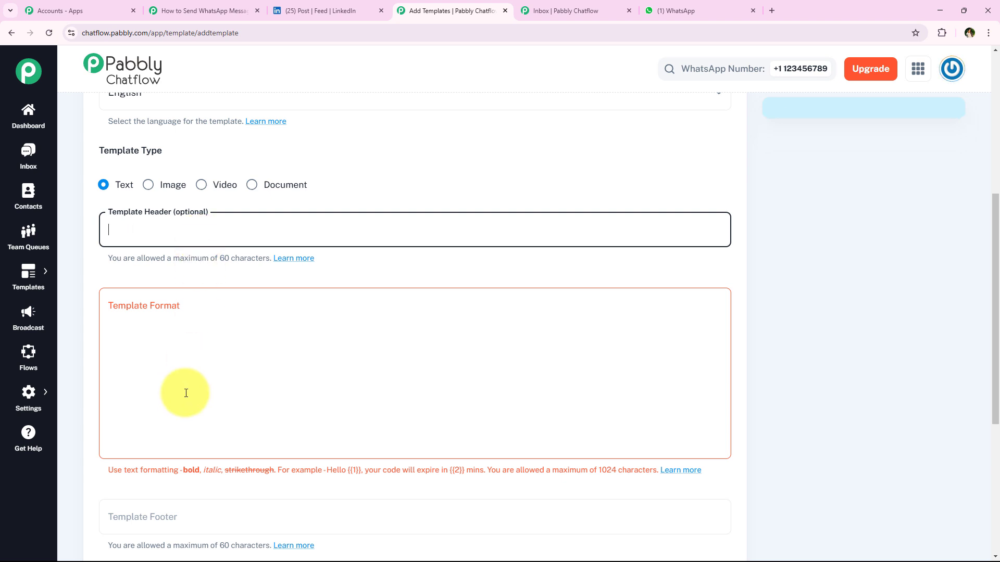
Write the Template Format message as "Hello {{1}}", using a variable in place of the lead's name.
click(185, 392)
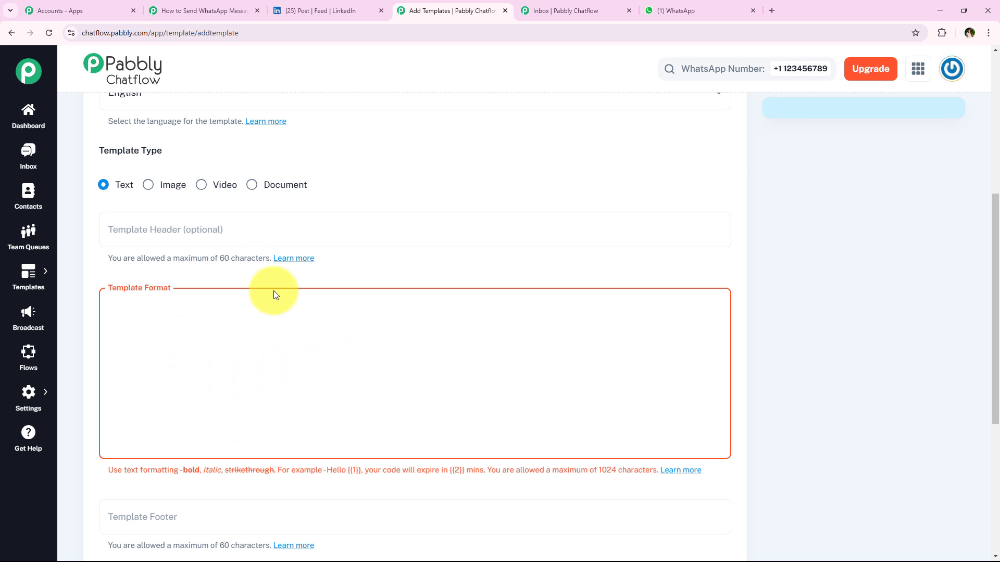
text(Hello)
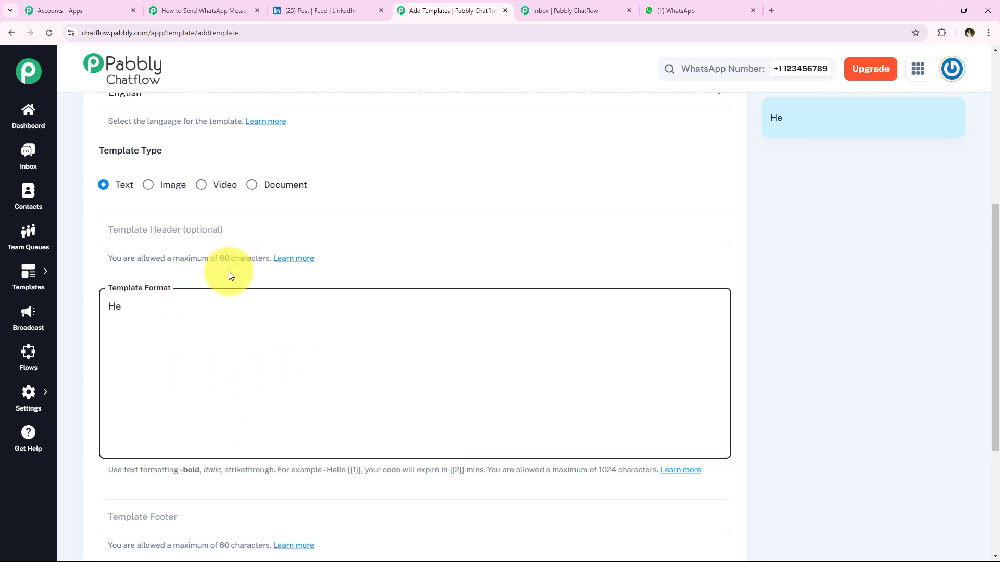
key(BackSpace)
key(BackSpace)
text(lo)
text( Lead)
key(BackSpace)
key(BackSpace)
key(BackSpace)
key(BackSpace)
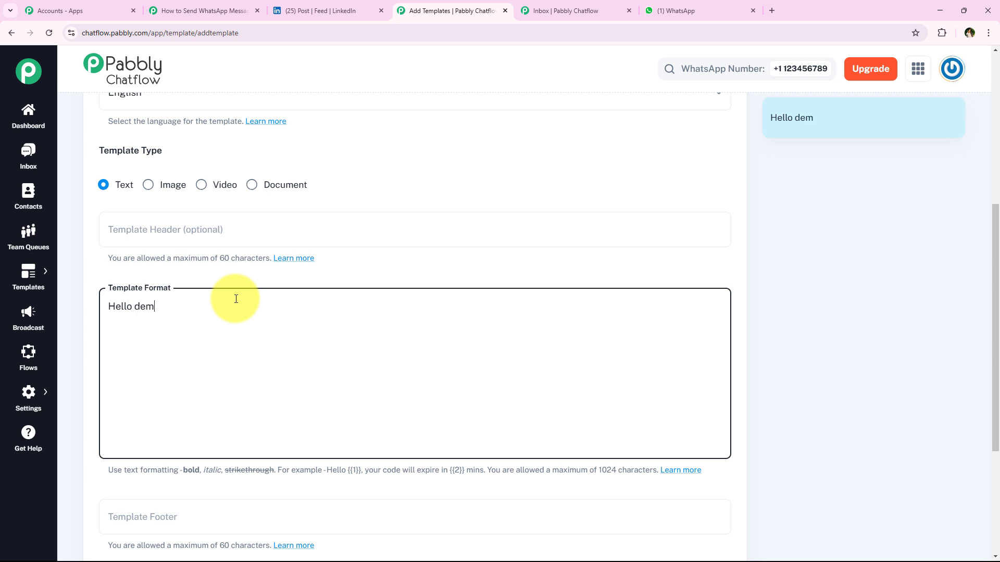
key(BackSpace)
key(BackSpace)
key(BackSpace)
key(BackSpace)
key(BackSpace)
text(/lead)
key(BackSpace)
key(BackSpace)
key(BackSpace)
text(})
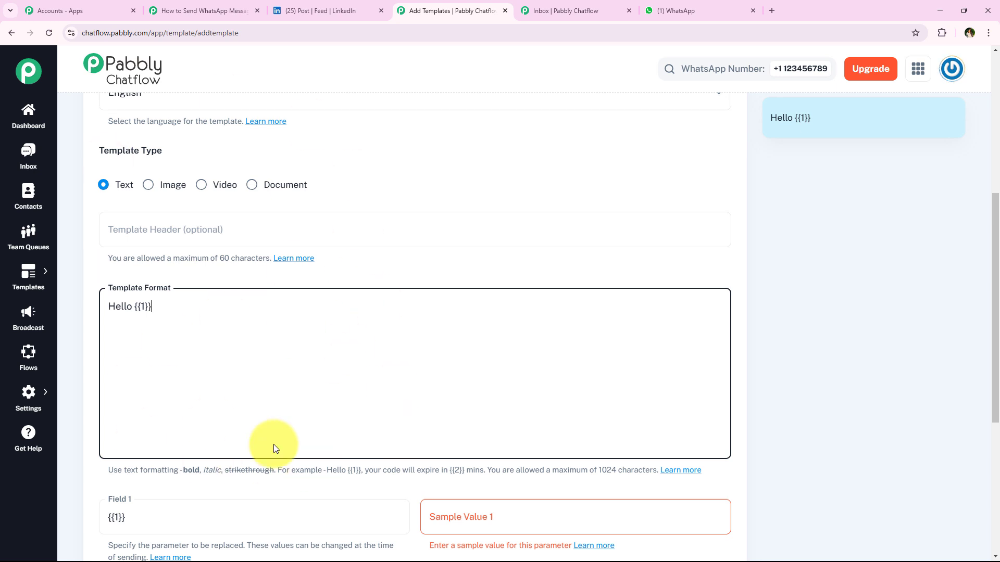
Set Sample Value 1 for the {{1}} parameter to Demo User and check the message preview.
scroll(263, 400, down, 1)
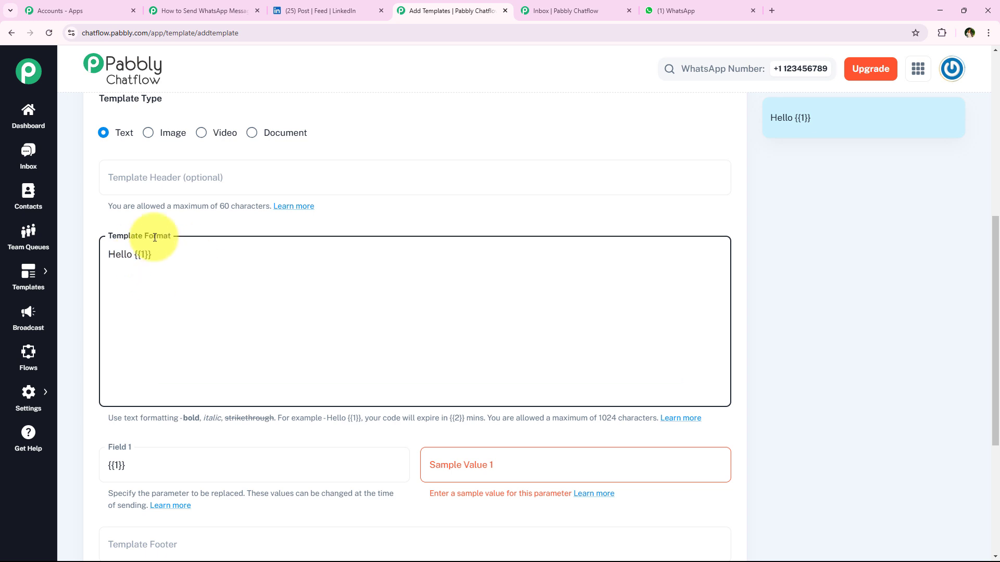
click(505, 463)
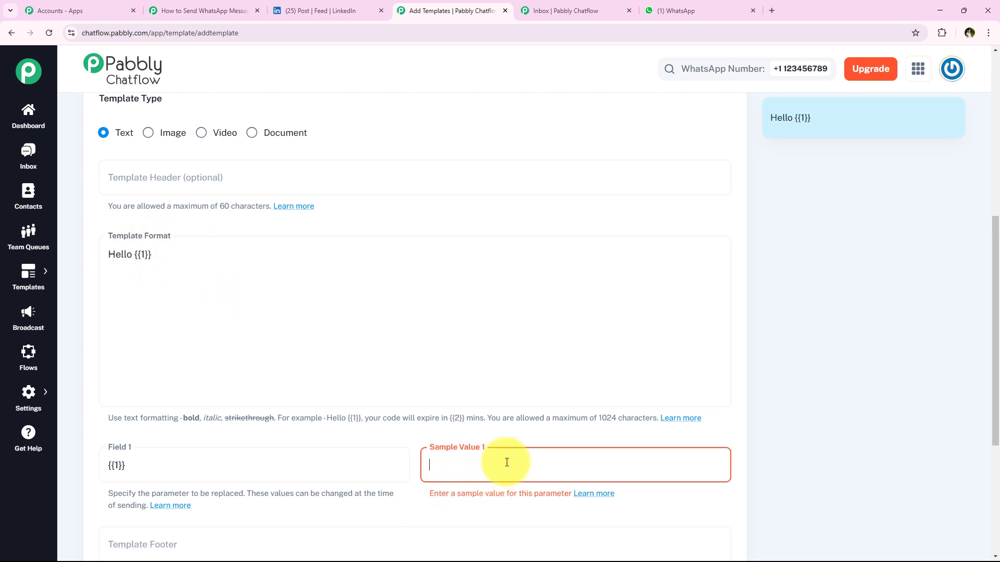
text(Demo)
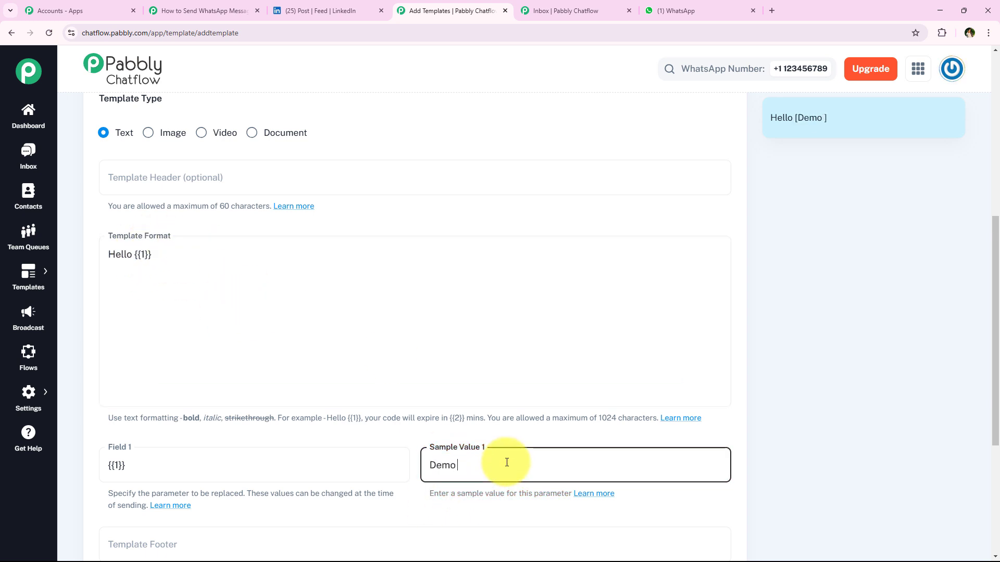
text( User)
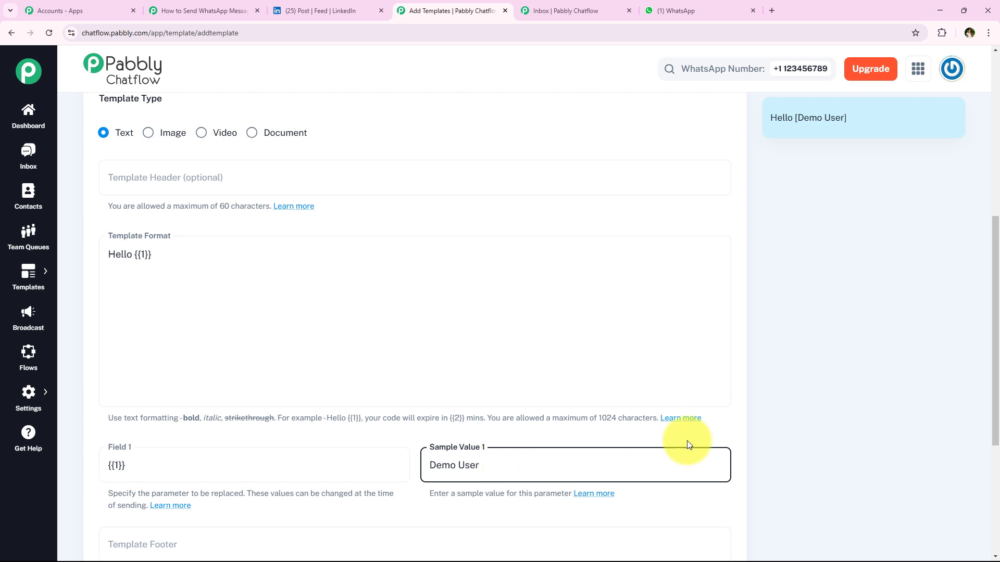
mouse_move(758, 119)
mouse_down()
mouse_move(849, 122)
mouse_move(770, 119)
mouse_up()
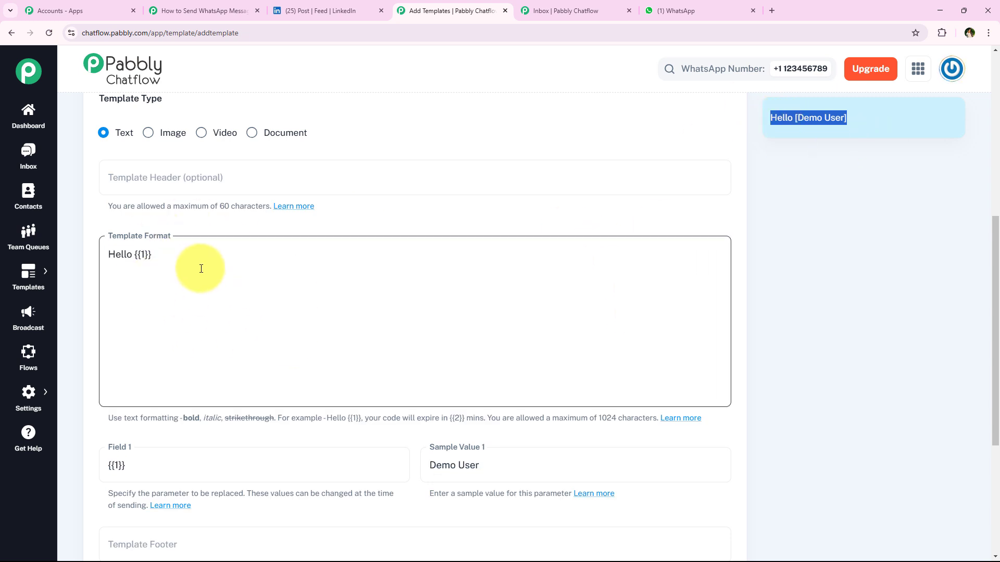
Add a second variable {{2}} on a new line of the Template Format and remove it again.
click(161, 260)
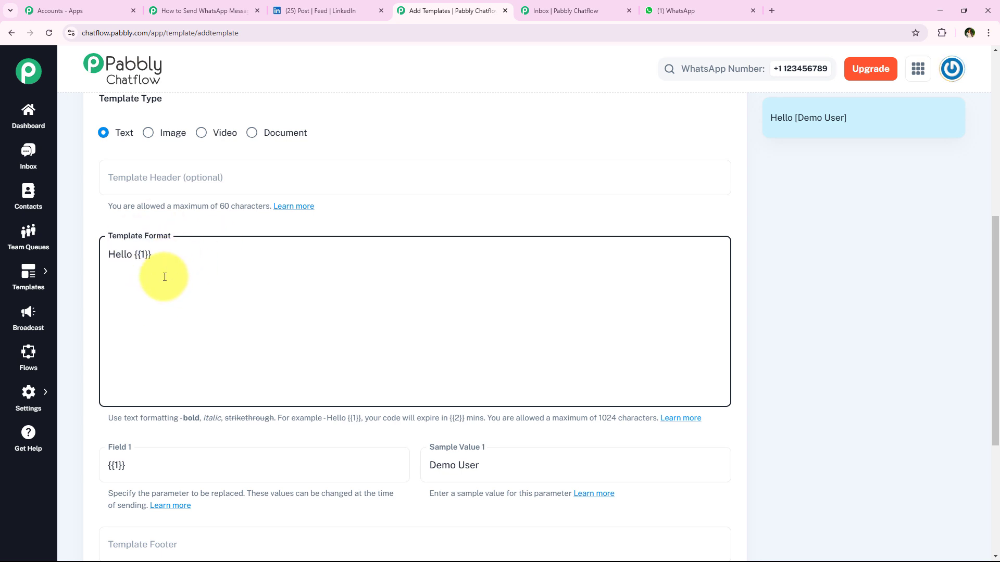
text({{2)
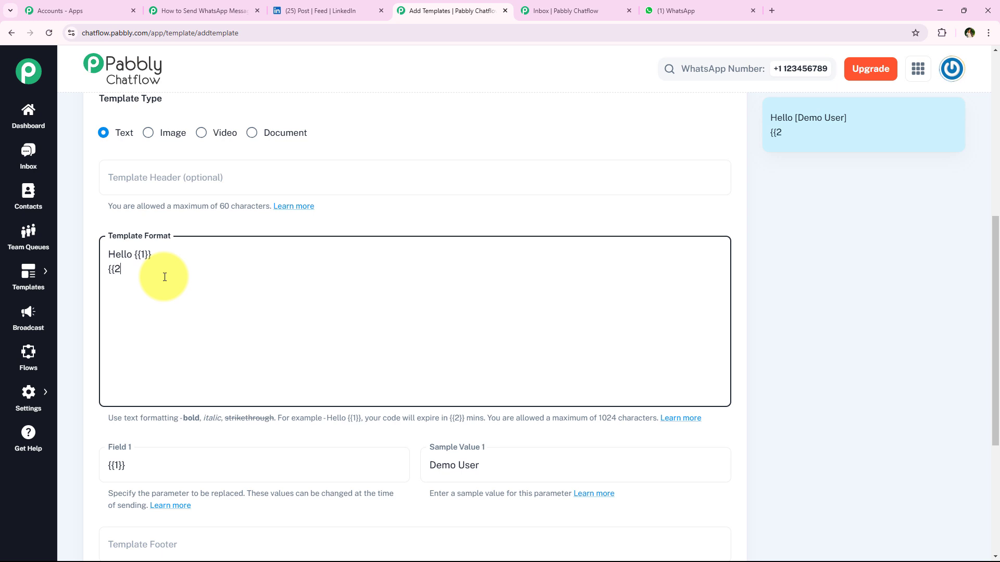
text(}{}})
scroll(283, 308, down, 2)
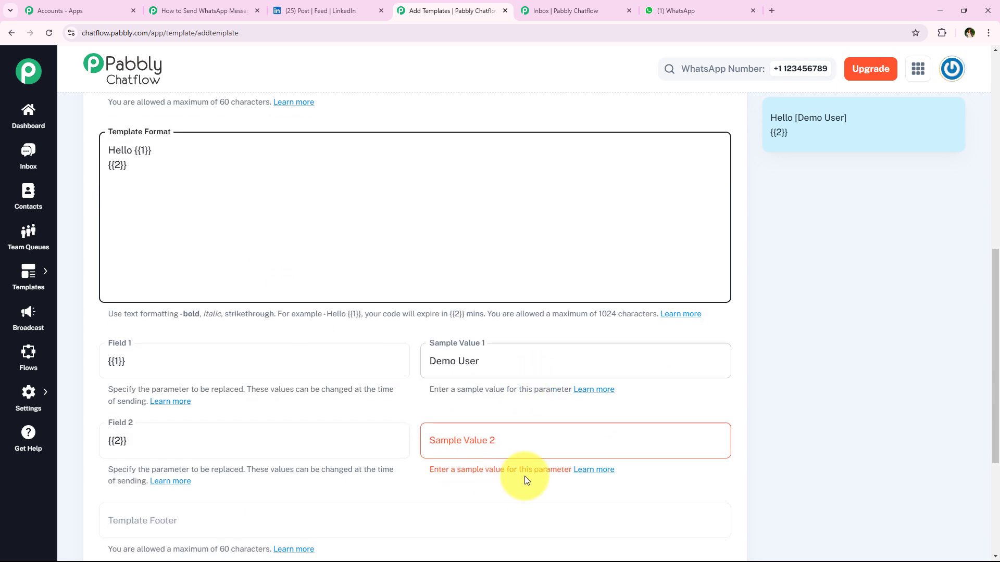
click(510, 442)
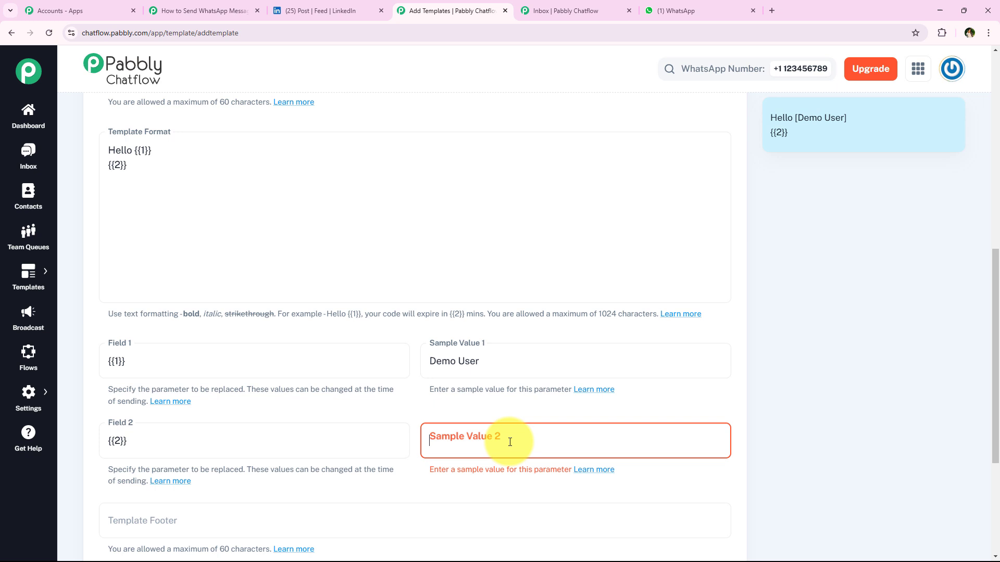
click(139, 174)
drag(139, 174, 107, 175)
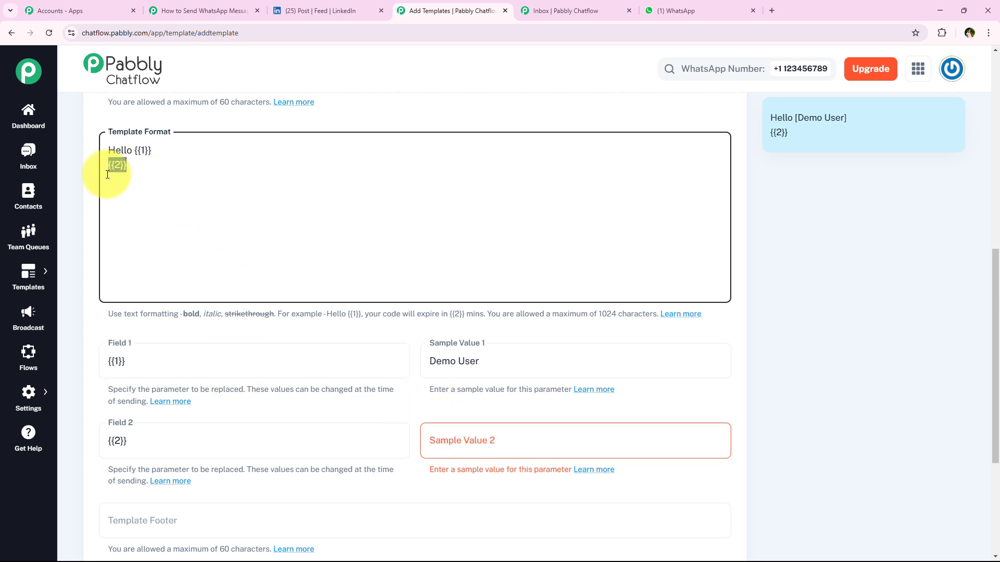
key(BackSpace)
scroll(223, 268, up, 2)
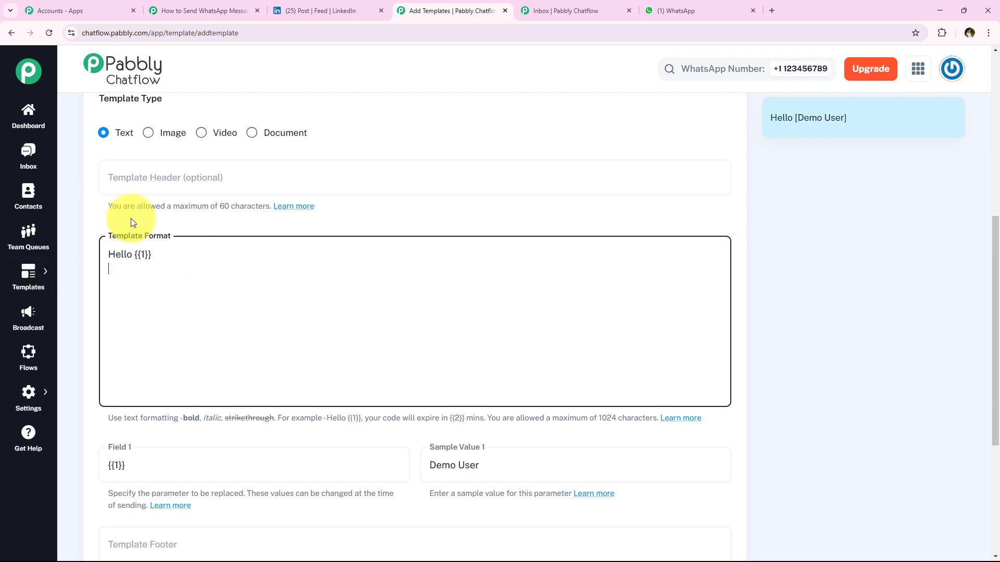
drag(905, 119, 843, 158)
click(186, 231)
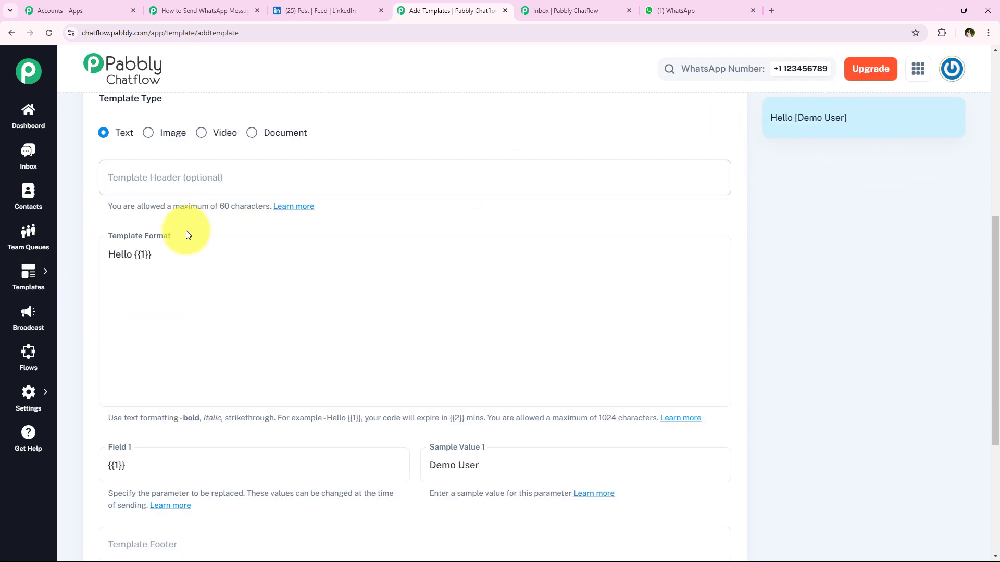
Set the template footer of the new_leads template to "Thank You".
scroll(180, 234, down, 5)
click(227, 302)
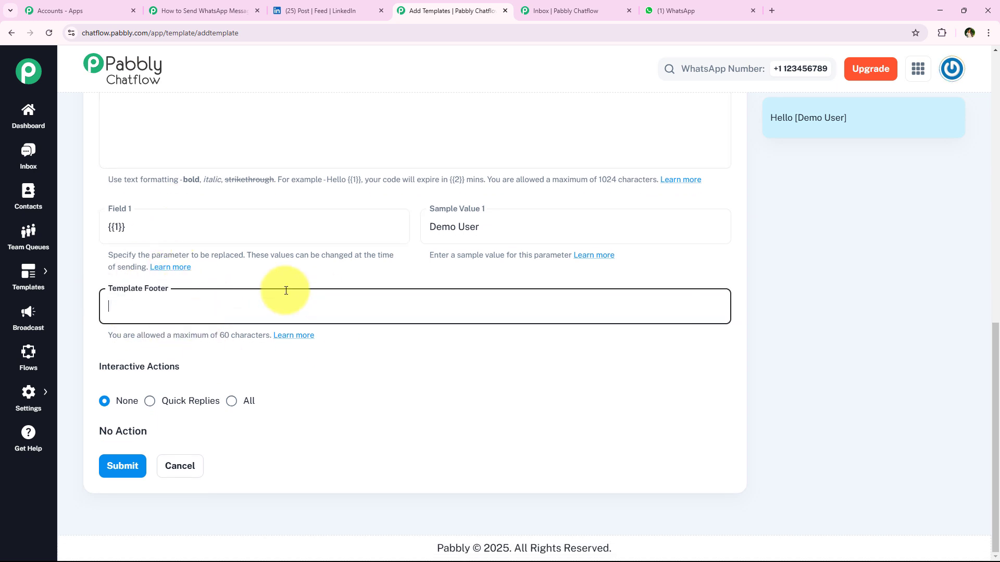
text(Tha)
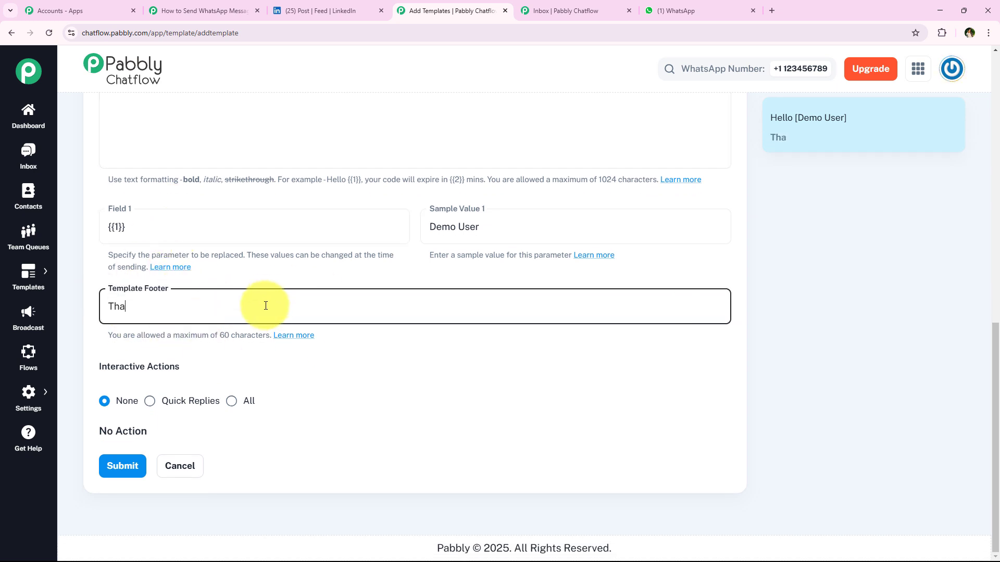
text(nk You)
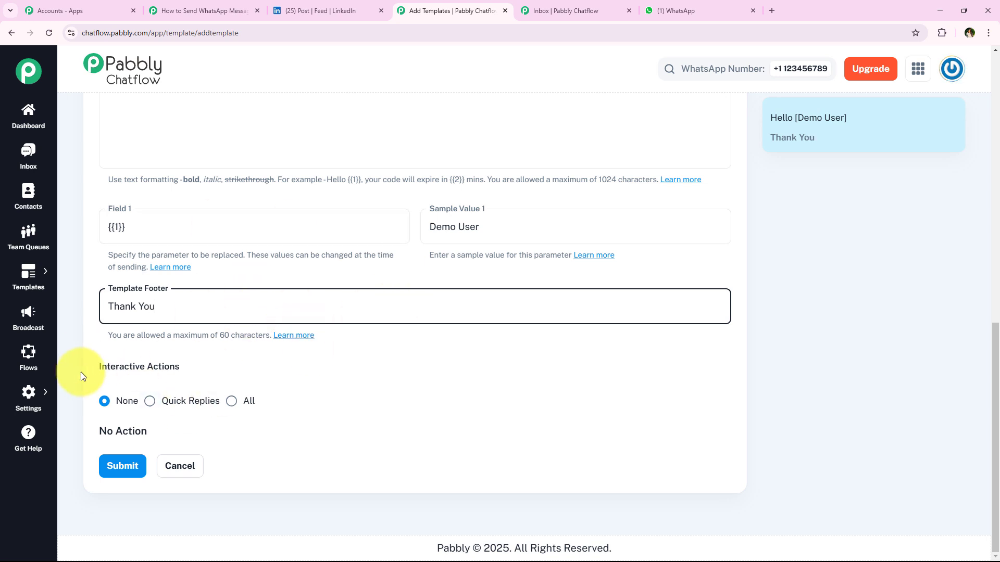
Keep Interactive Actions at None and review the filled-in new_leads template form from category down to footer.
drag(81, 372, 182, 385)
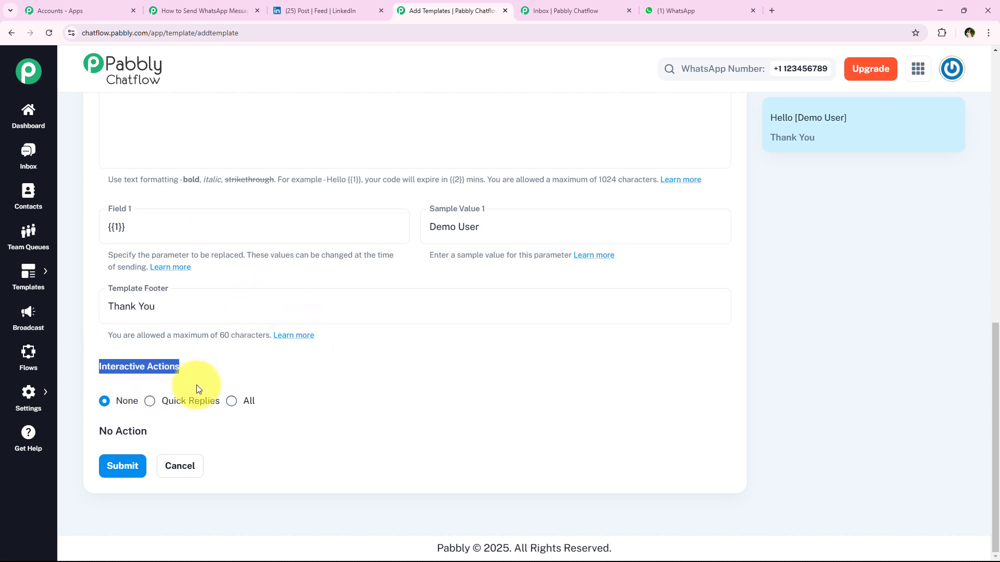
click(131, 403)
scroll(851, 183, up, 1)
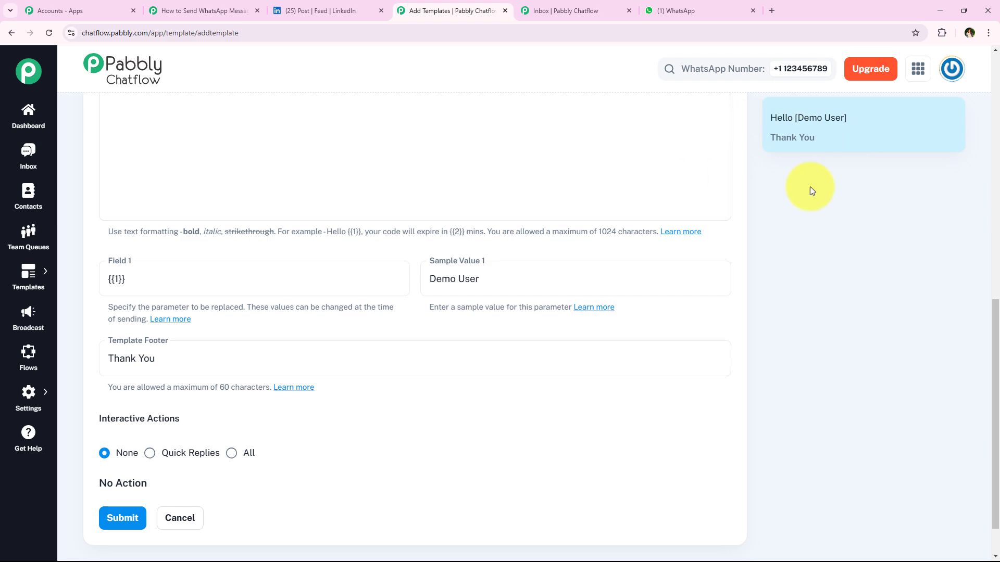
scroll(346, 336, up, 1)
scroll(347, 336, up, 6)
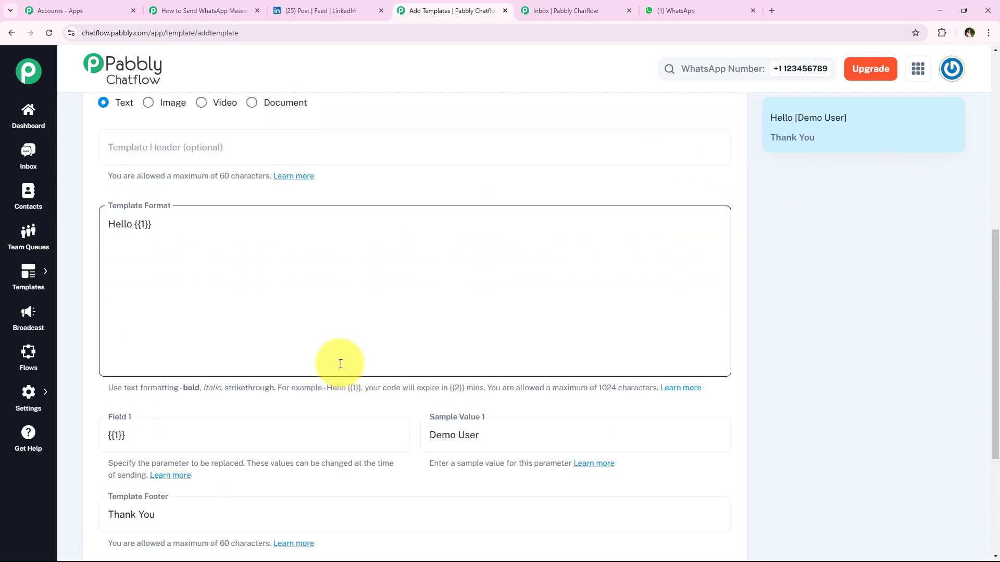
scroll(341, 363, down, 4)
scroll(312, 360, down, 4)
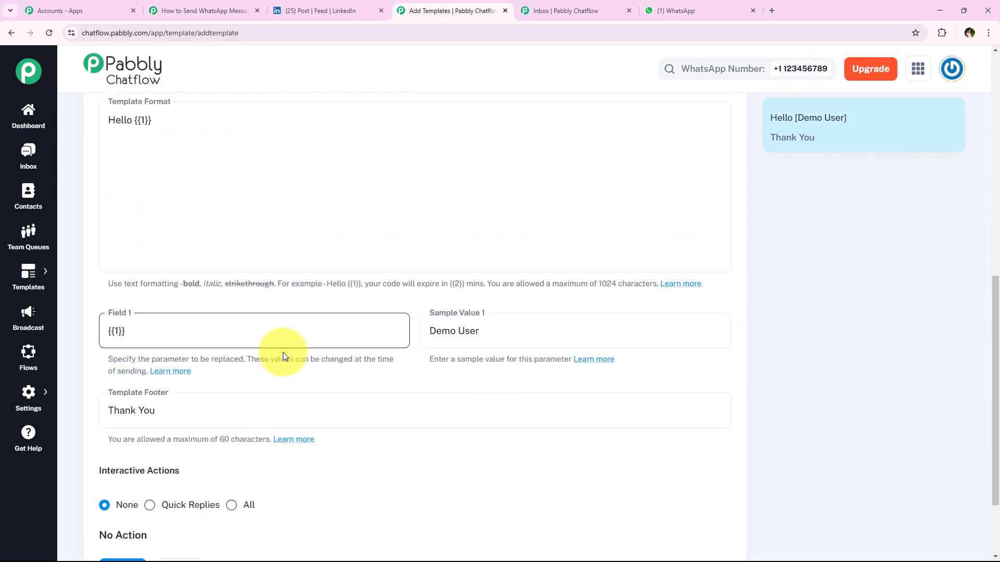
scroll(227, 411, up, 10)
scroll(226, 415, up, 2)
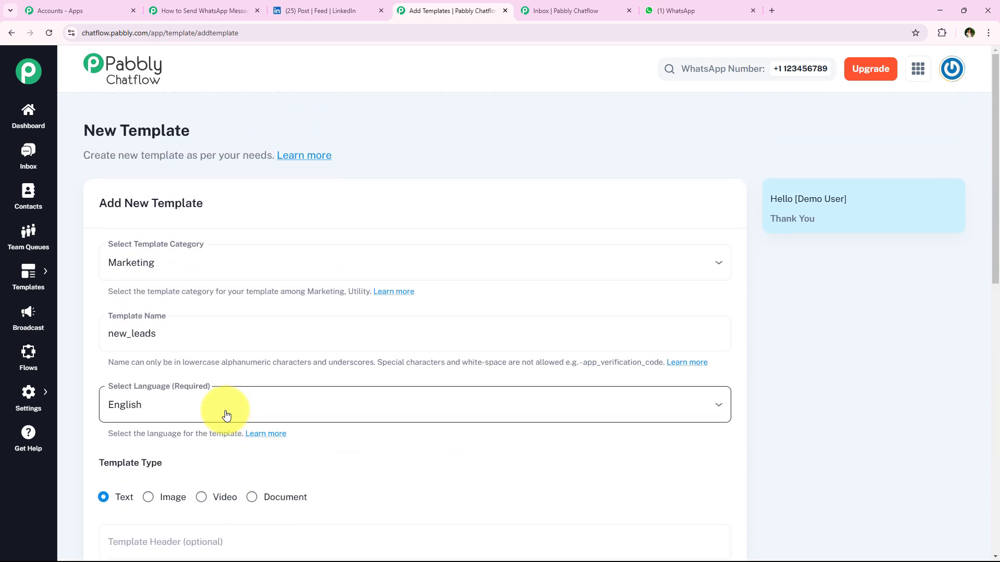
scroll(27, 292, down, 10)
Open the templates list, page through to mutual_fund_services_leads and preview its message.
mouse_move(28, 281)
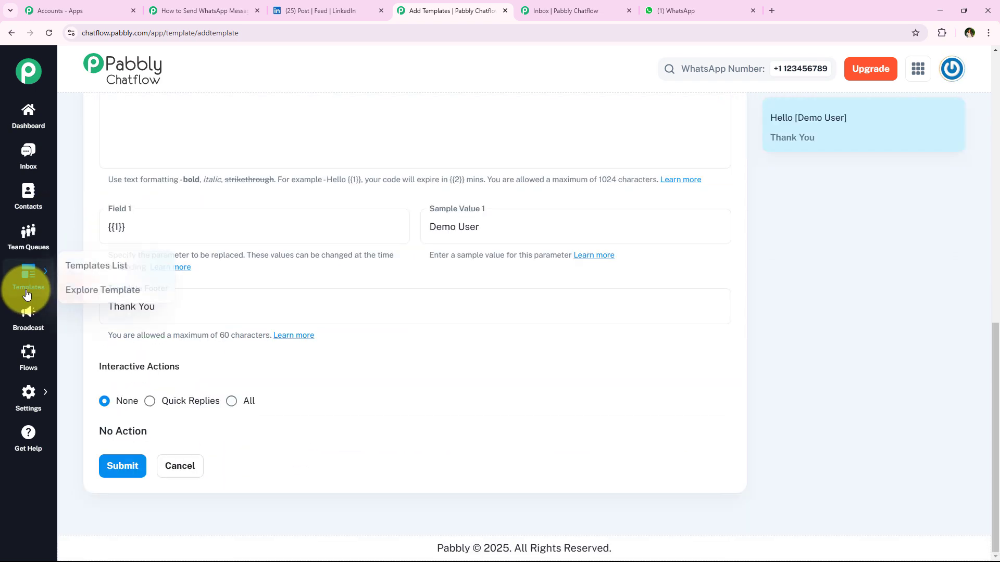
click(95, 267)
scroll(119, 275, down, 5)
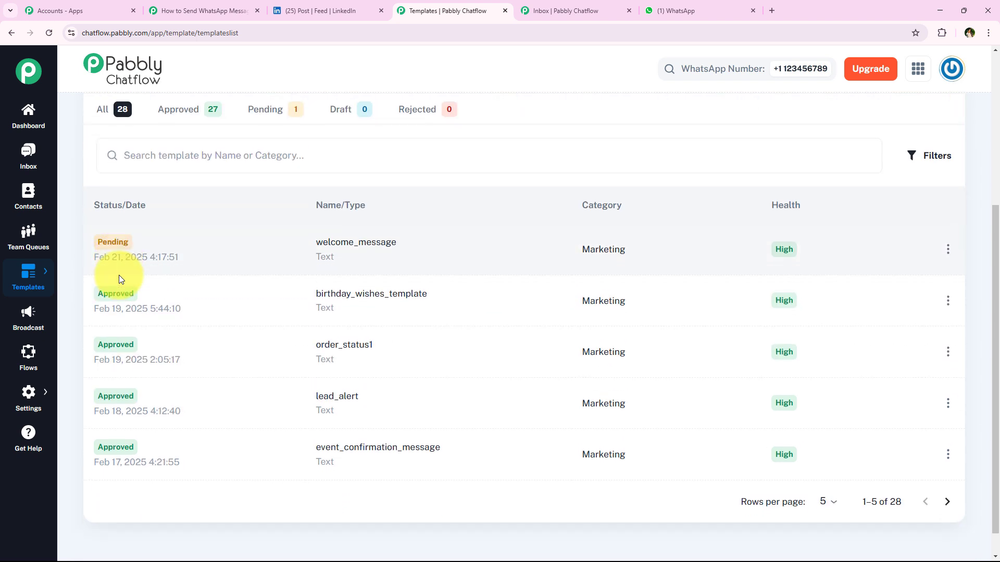
click(946, 471)
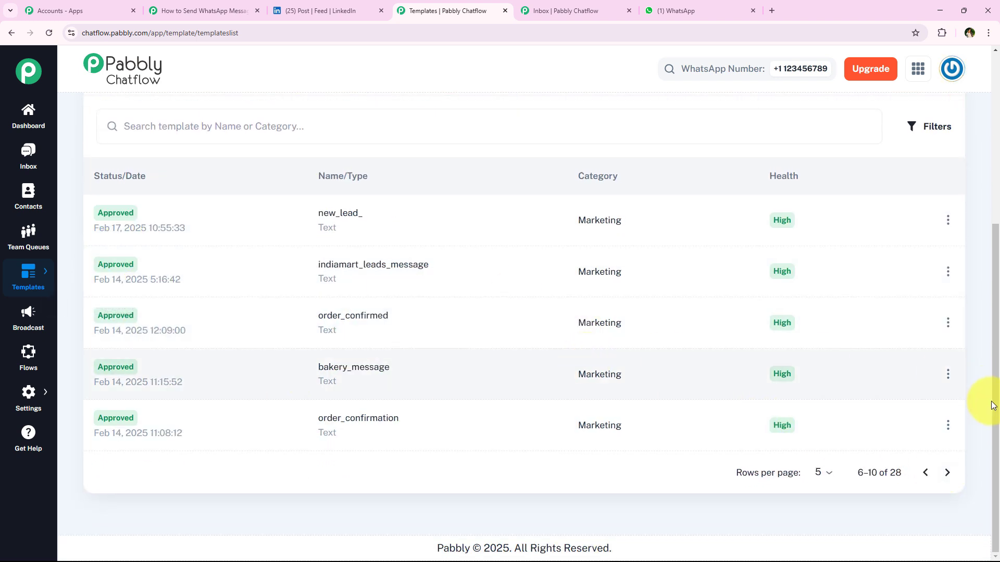
click(947, 471)
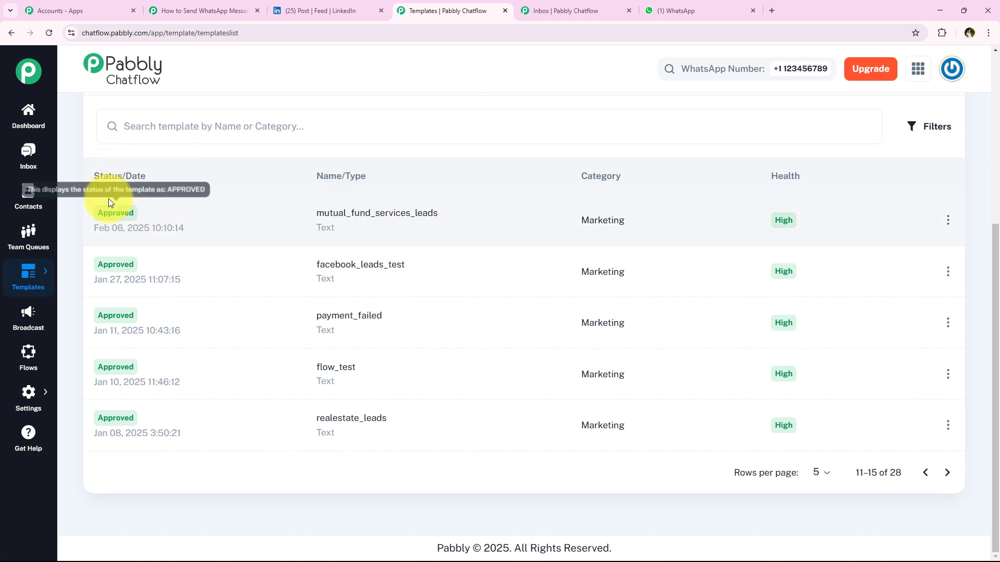
click(391, 213)
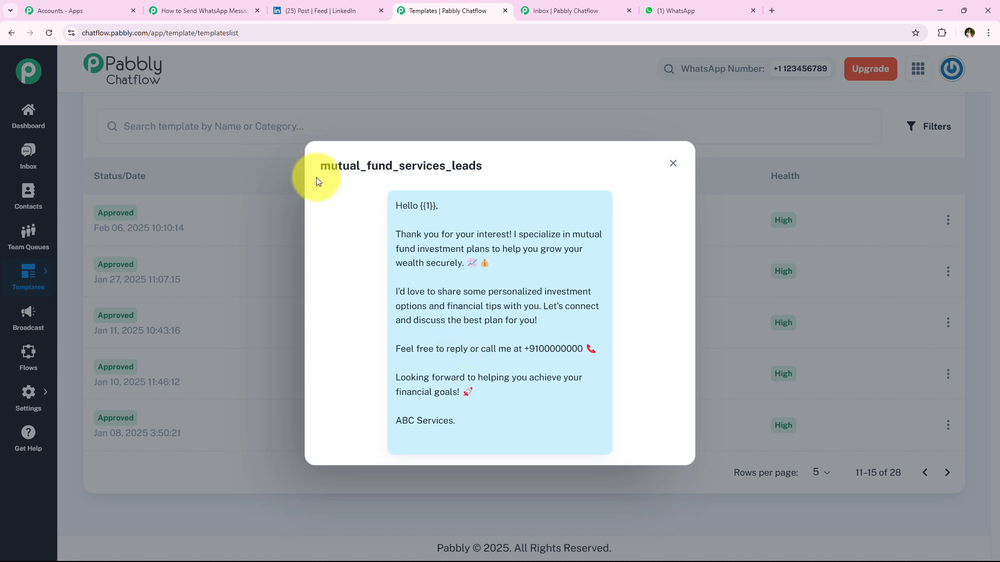
drag(319, 167, 484, 164)
click(492, 213)
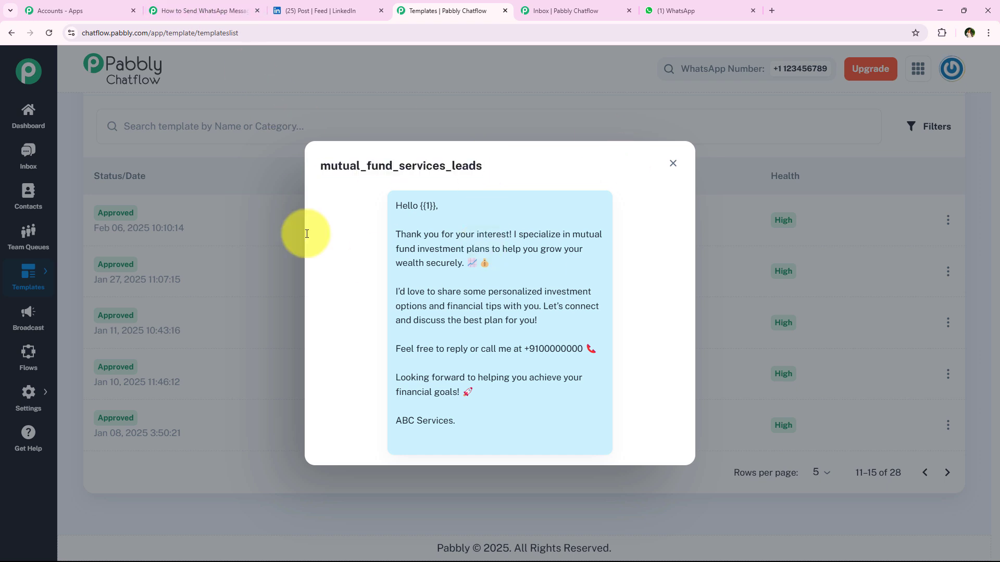
Switch to the Pabbly Connect workflow and set the Send Template Message action's Template Name to mutual_fund_services_leads.
click(203, 11)
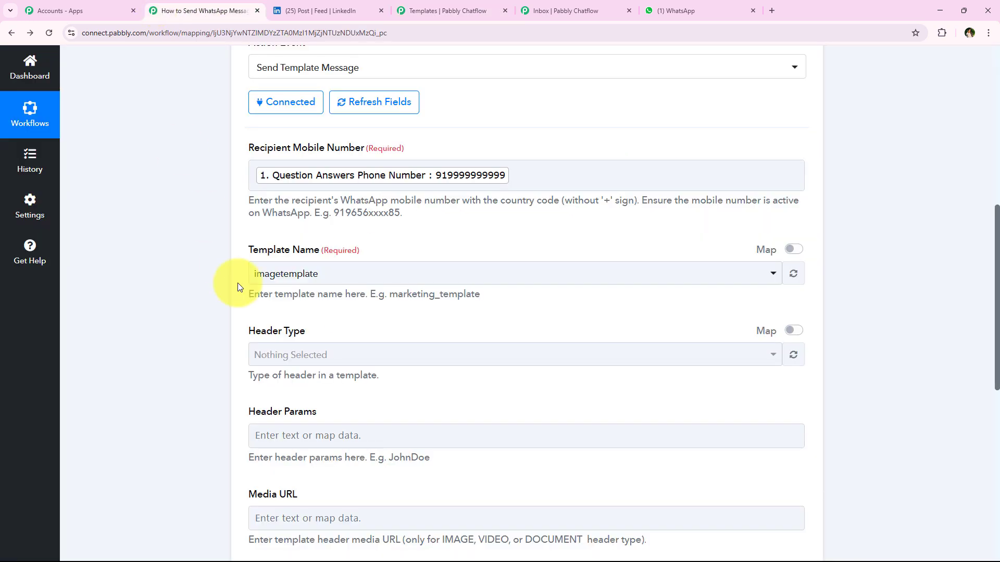
click(281, 280)
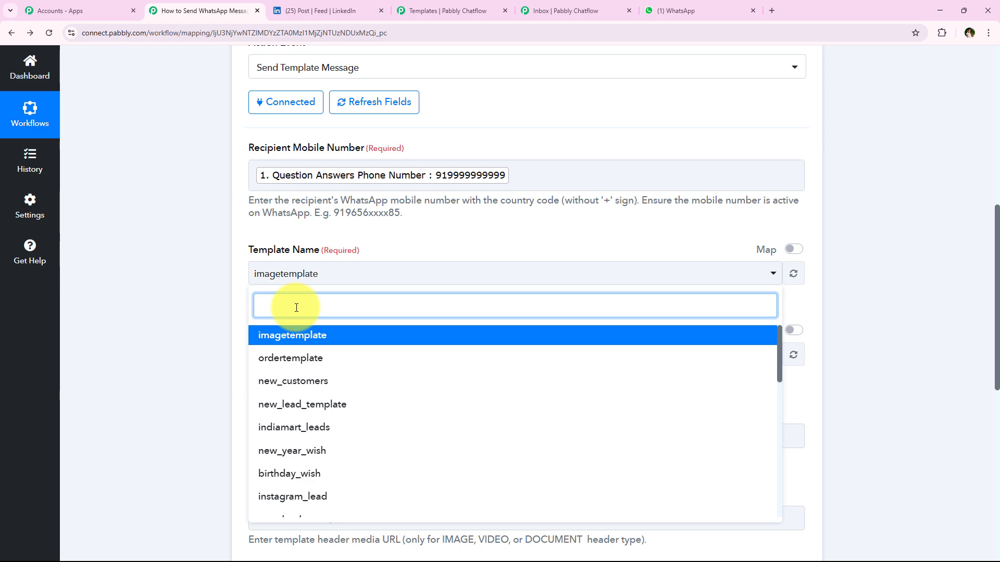
text(Mu)
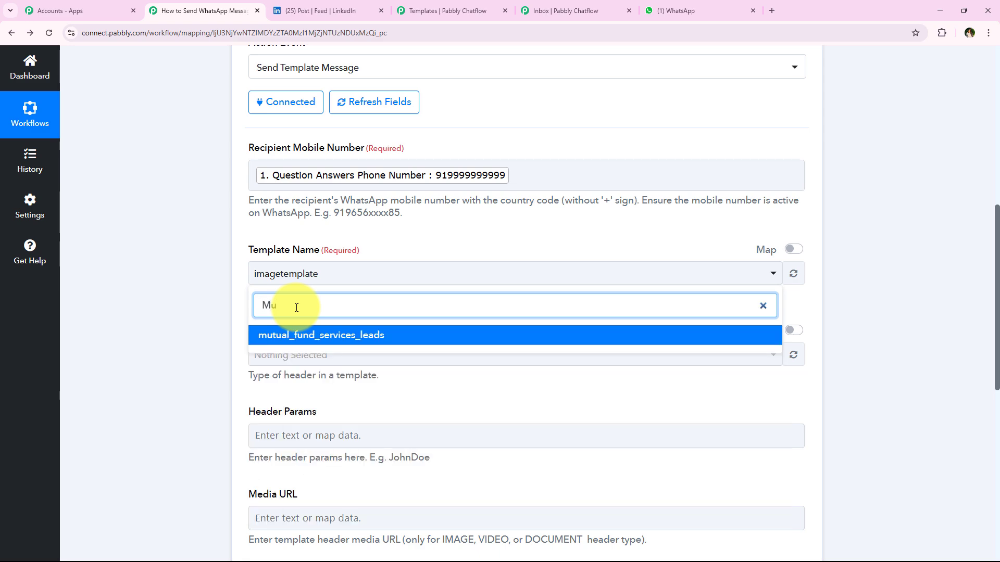
click(333, 339)
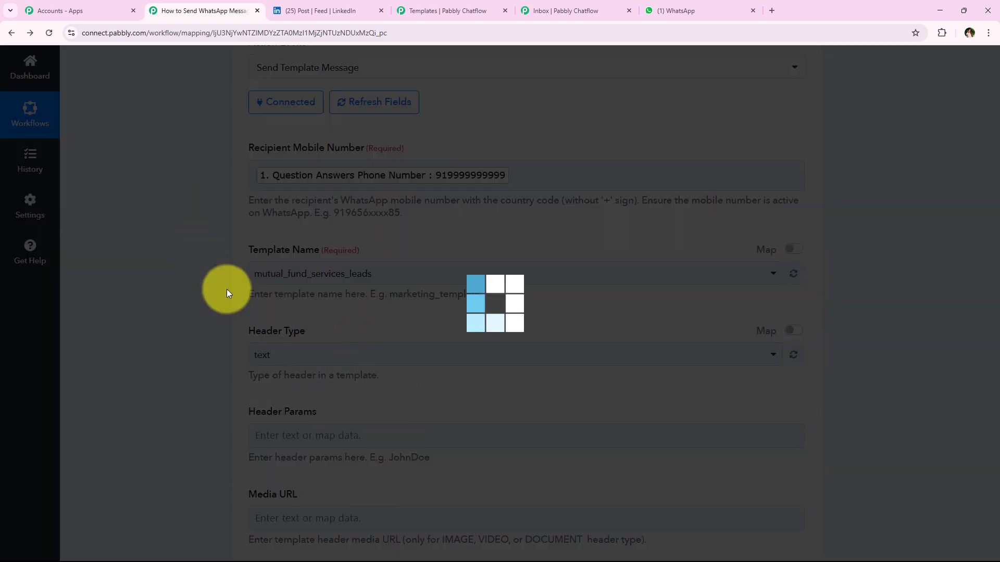
Review the Header Type, Header Params, Media URL and File Name fields of the template message action.
scroll(333, 320, down, 1)
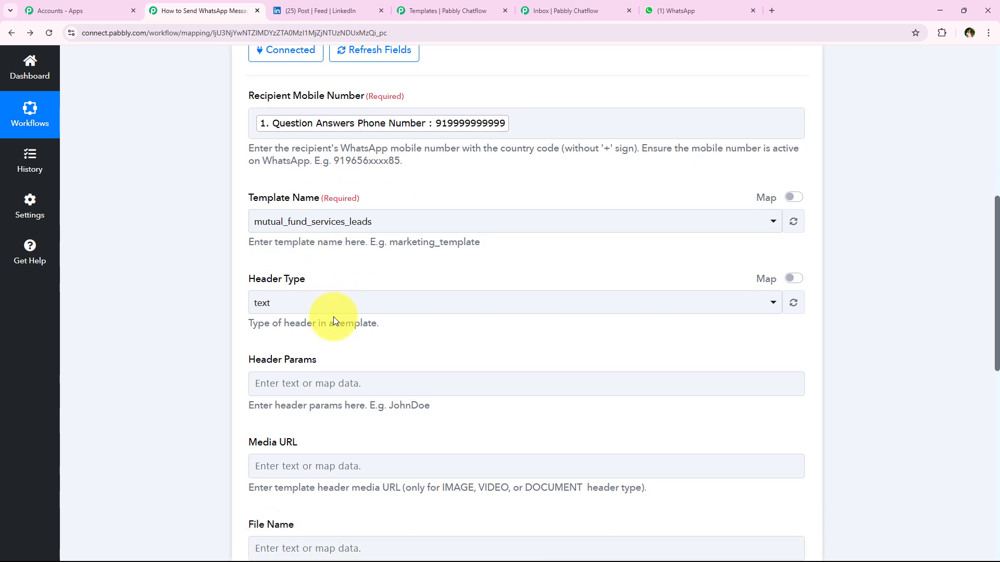
click(310, 279)
click(238, 248)
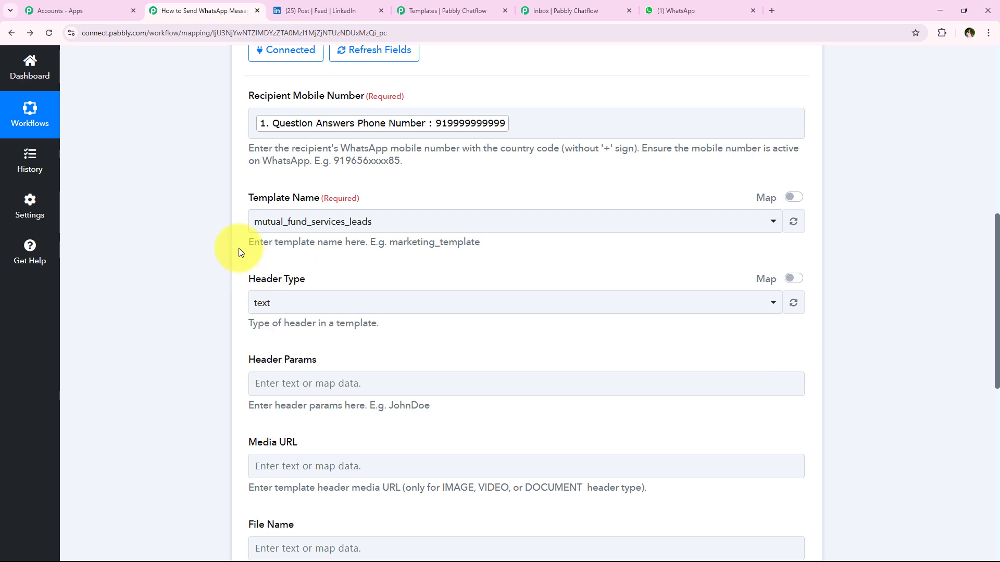
scroll(231, 270, down, 1)
drag(316, 306, 242, 303)
scroll(243, 269, up, 1)
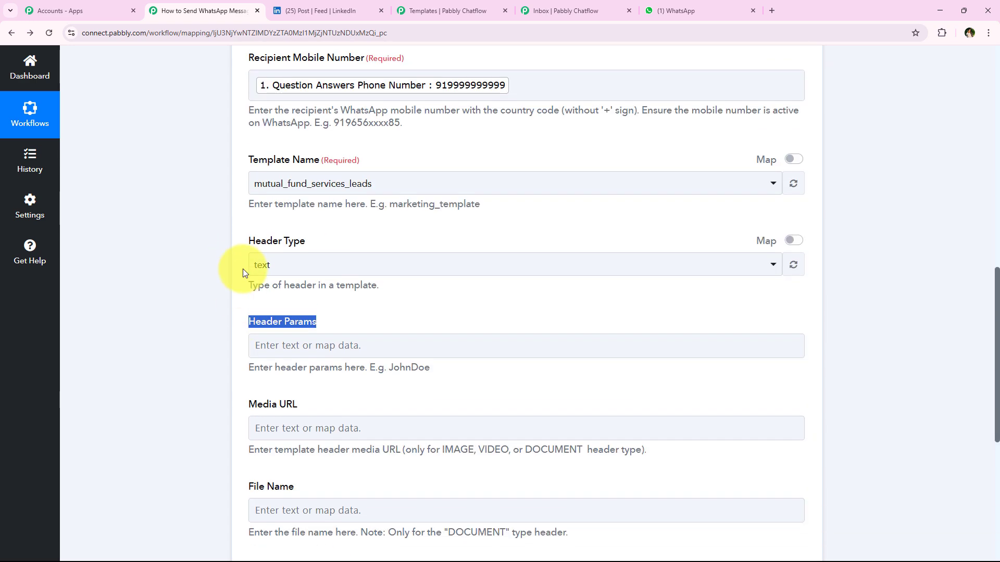
scroll(244, 271, down, 2)
scroll(244, 270, down, 1)
click(245, 291)
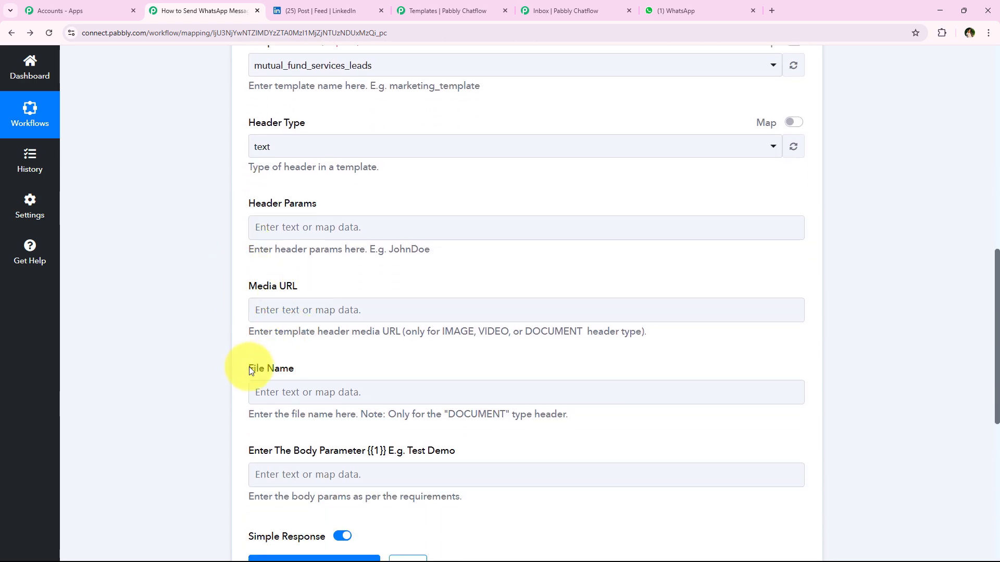
drag(249, 366, 307, 369)
click(307, 367)
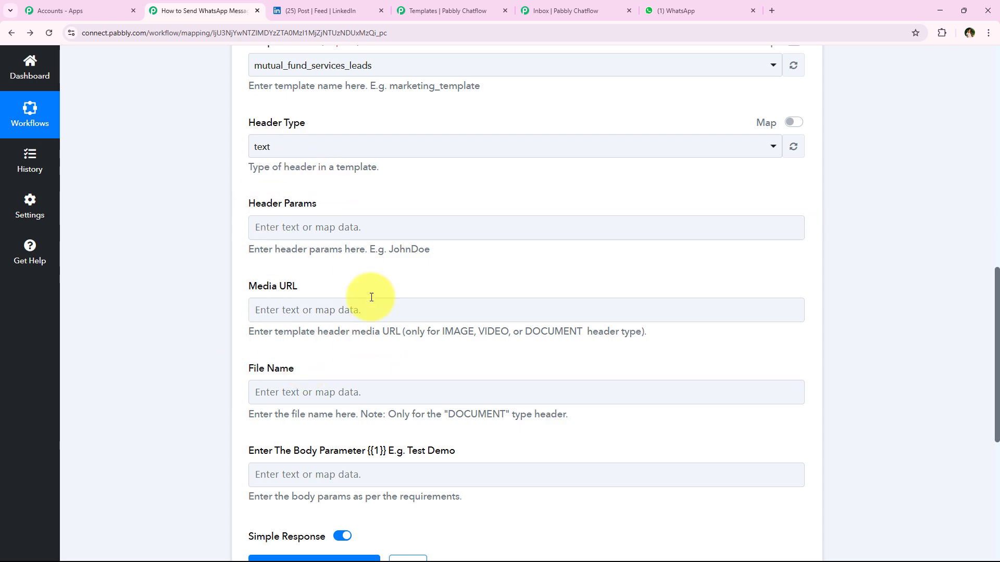
Compare the Body Parameter {{1}} field with the "Hello {{1}}" line of the mutual_fund_services_leads message in Pabbly Chatflow.
click(448, 11)
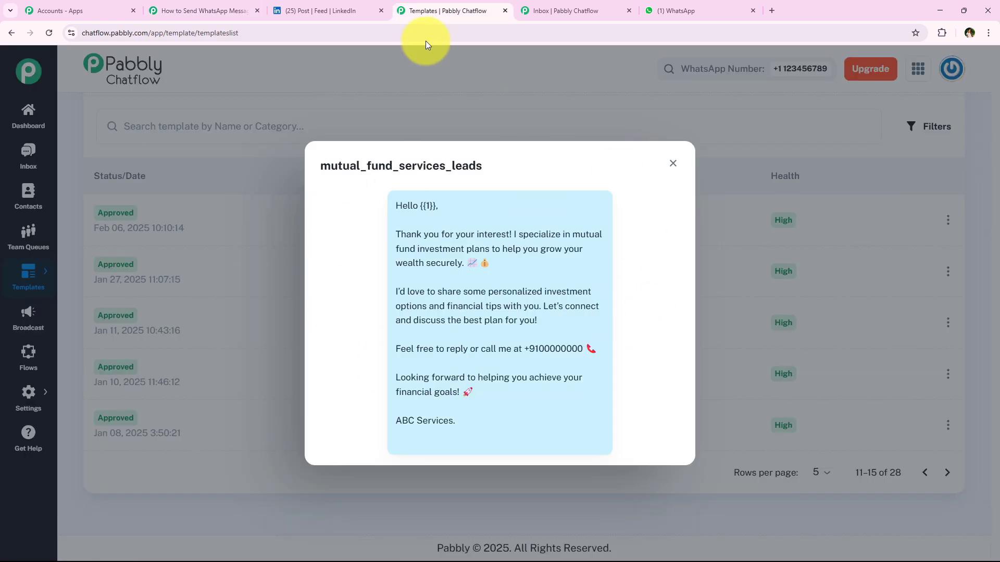
click(193, 13)
scroll(190, 398, down, 4)
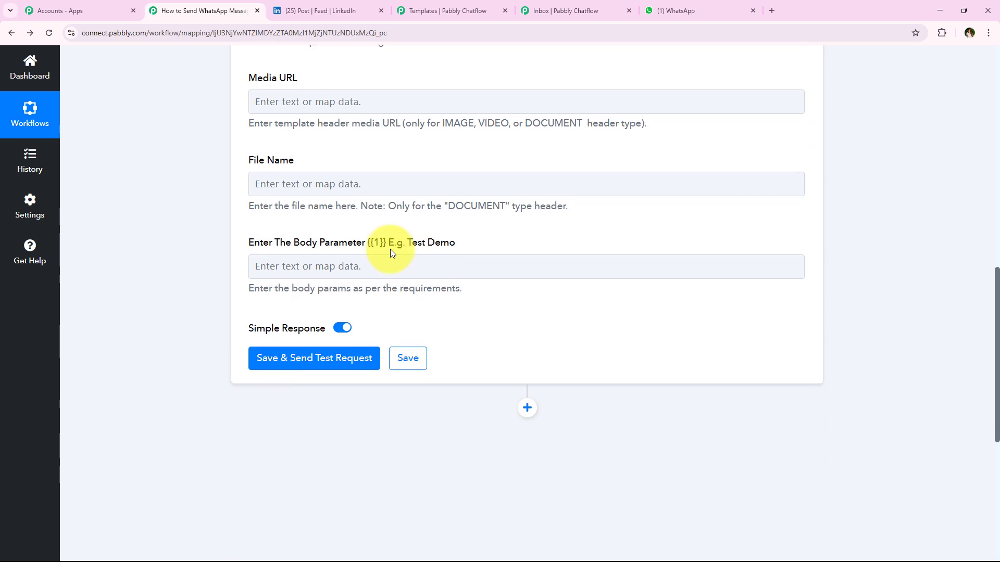
drag(293, 243, 466, 245)
click(466, 245)
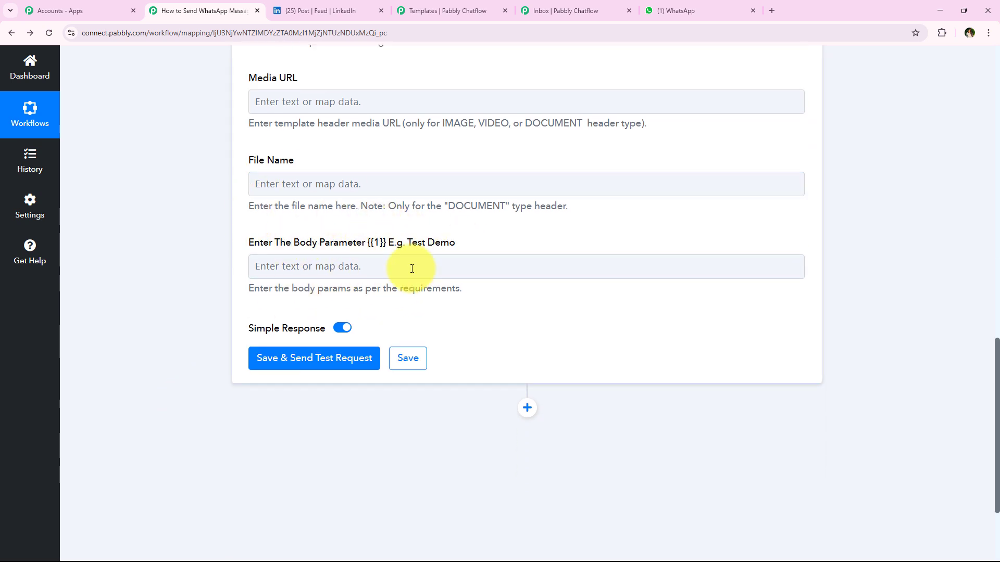
click(432, 10)
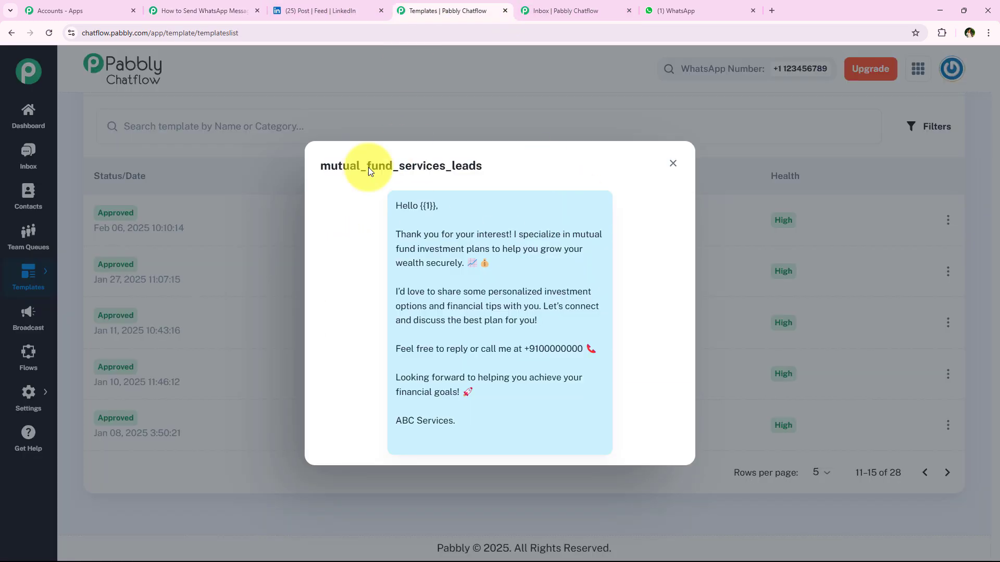
drag(395, 205, 436, 205)
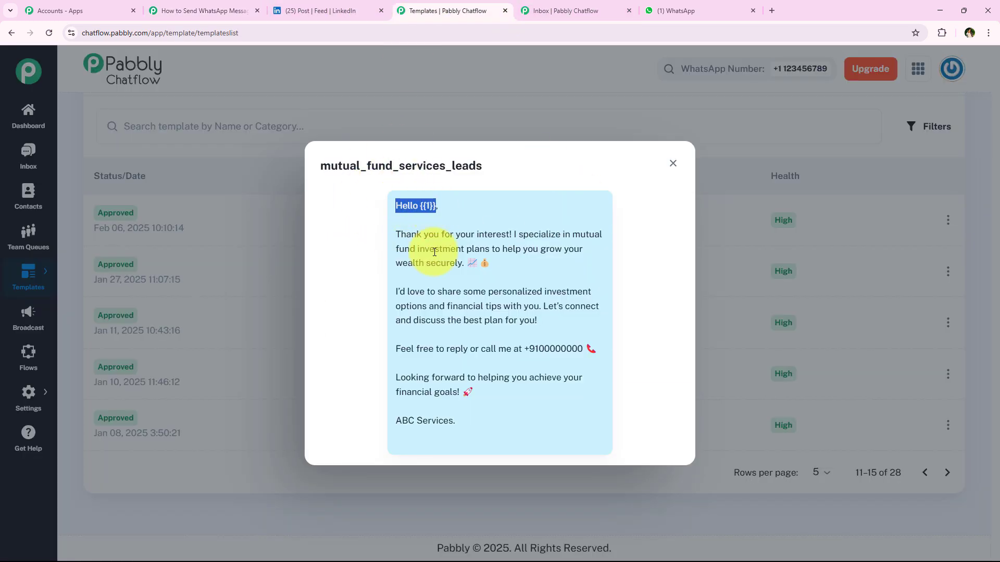
click(425, 205)
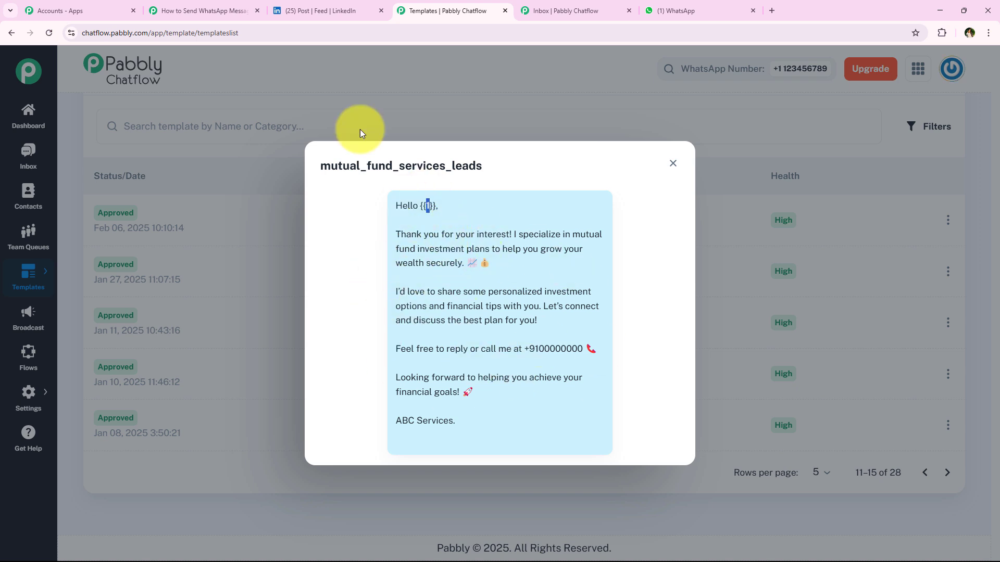
Switch to the Pabbly Connect workflow and map Body Parameter {{1}} to the LinkedIn response's Question Answers First Name and Last Name.
click(203, 10)
click(279, 267)
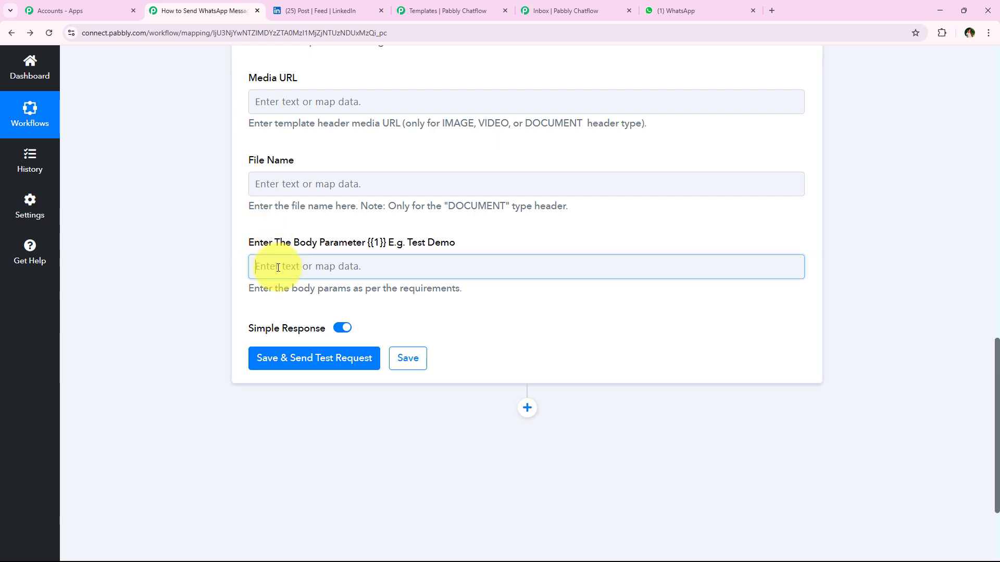
text(na)
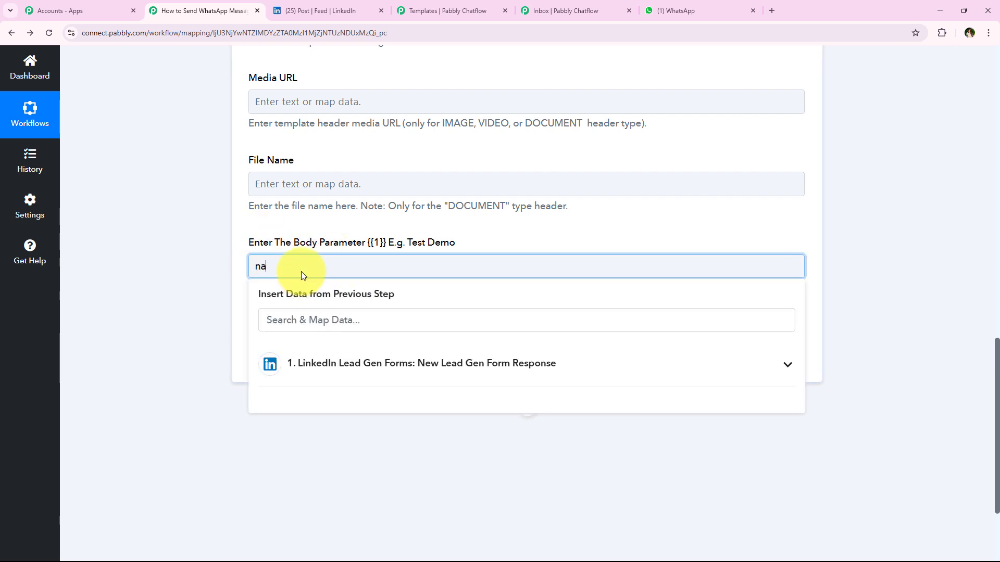
key(BackSpace)
key(BackSpace)
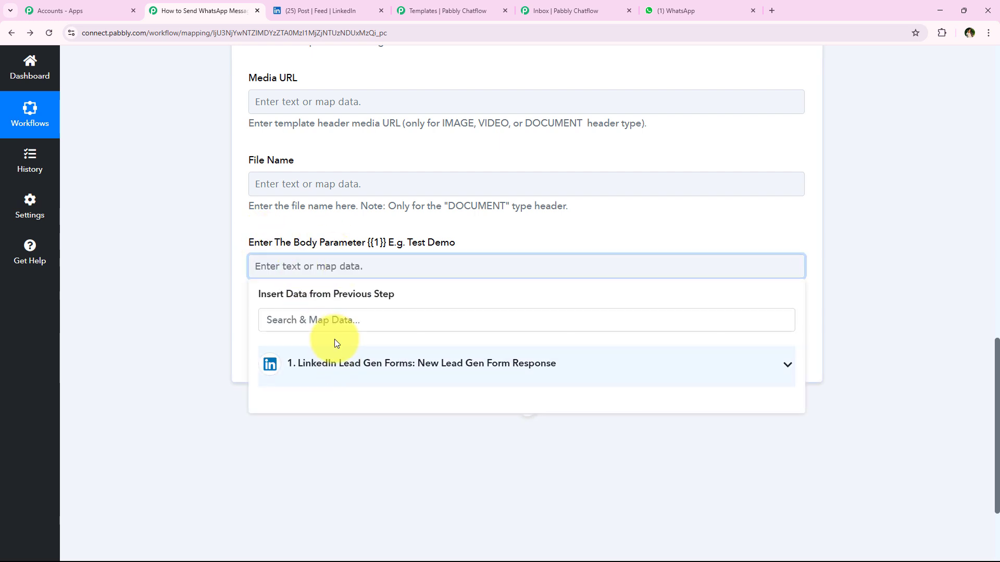
click(335, 327)
text(nam)
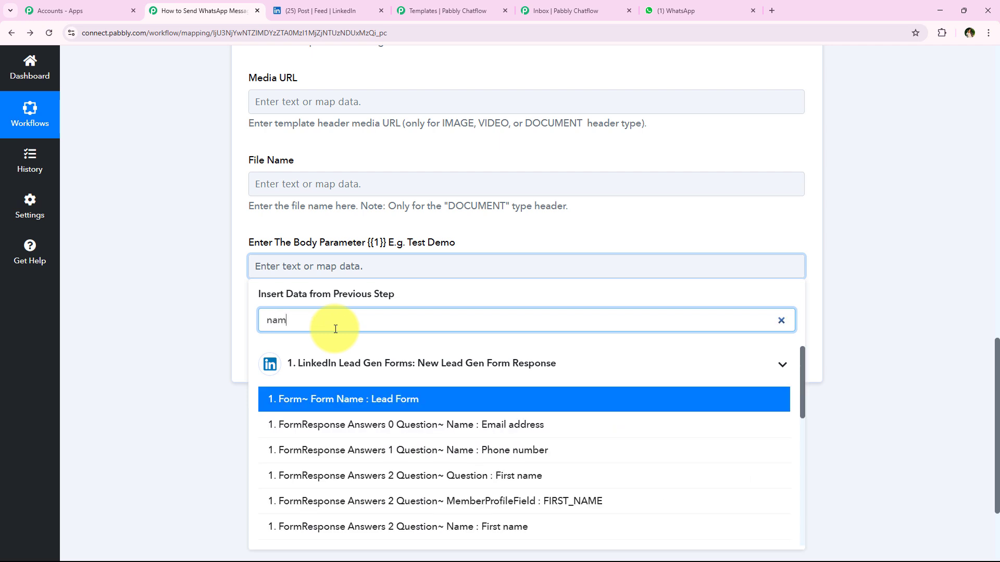
scroll(432, 468, down, 4)
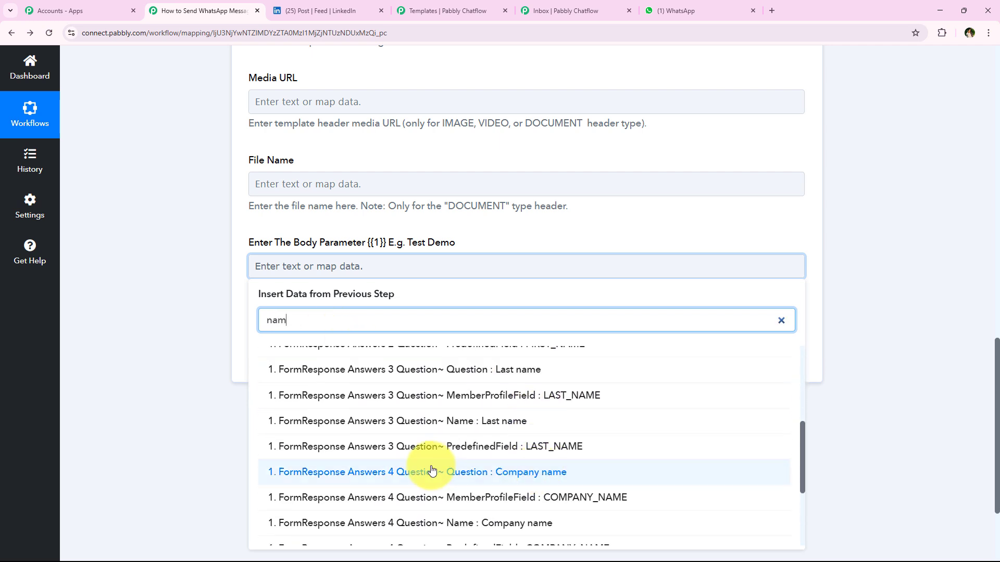
scroll(432, 468, up, 5)
scroll(417, 437, down, 5)
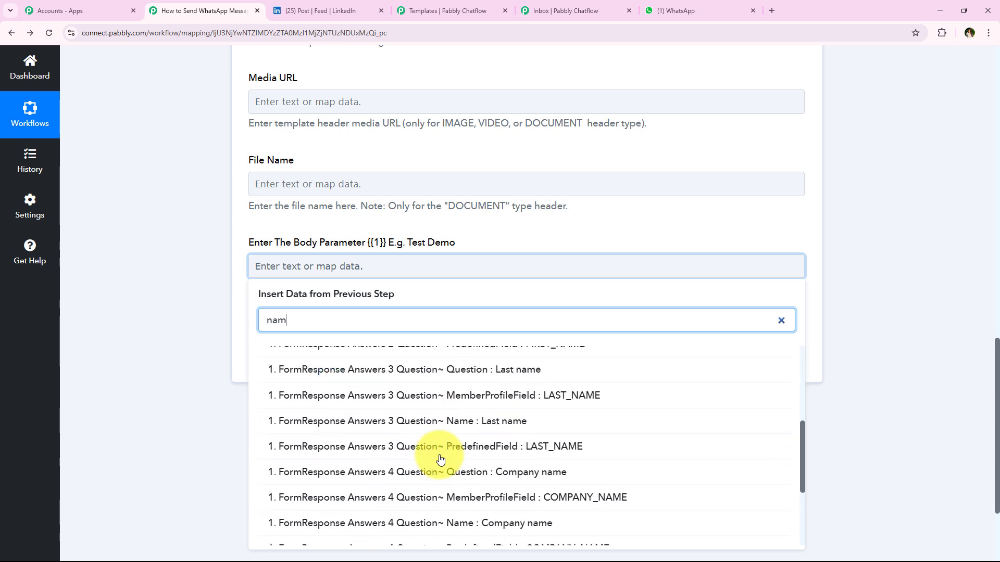
scroll(440, 459, down, 3)
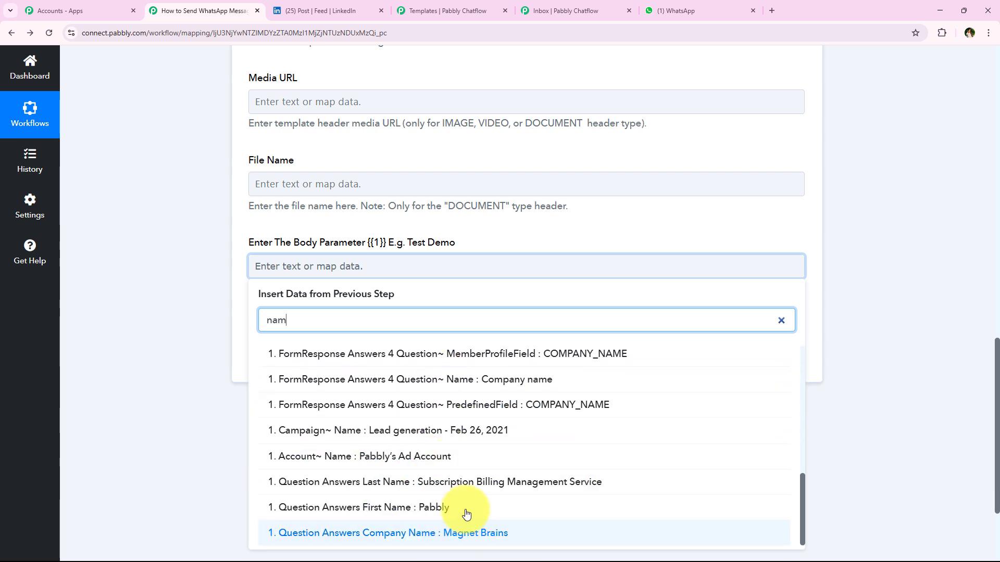
click(466, 514)
click(458, 489)
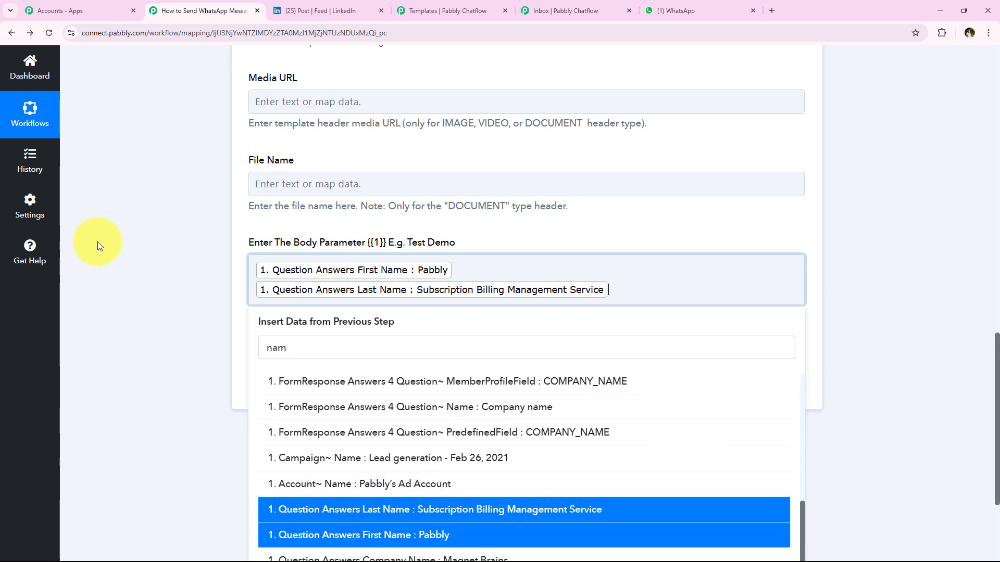
click(99, 240)
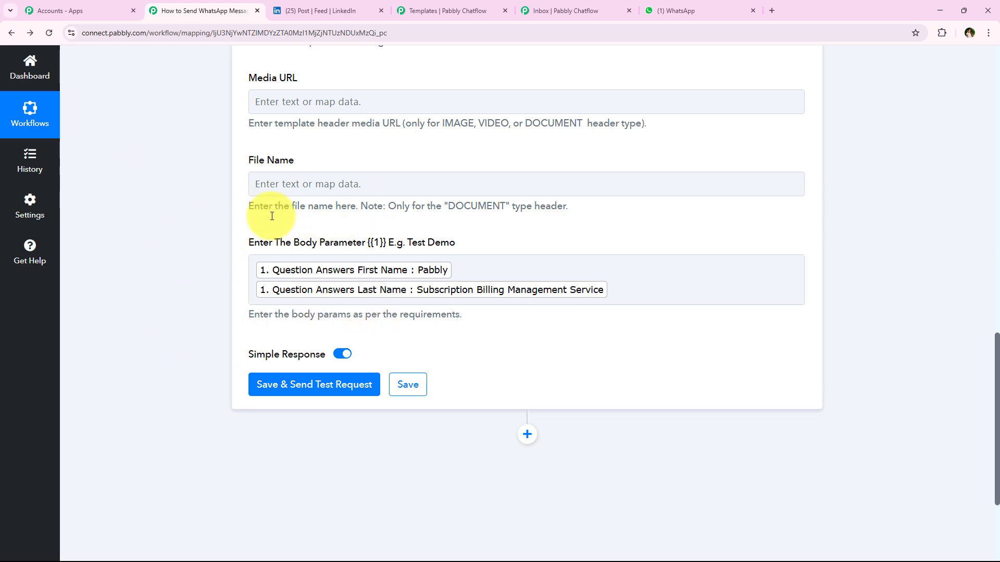
Review the template message action's filled fields and the Recipient Mobile Number hint about using a number active on WhatsApp.
scroll(192, 380, up, 8)
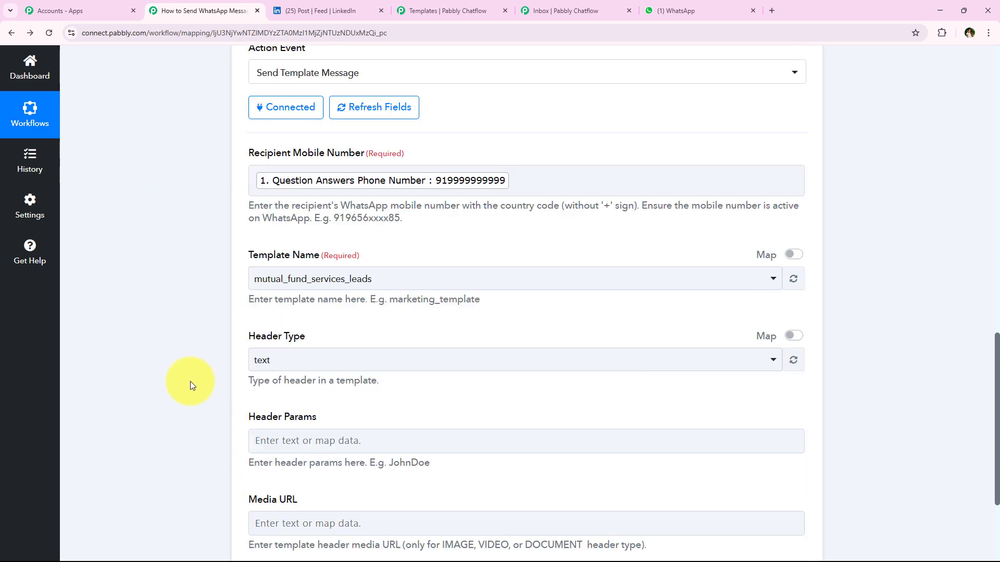
scroll(191, 381, down, 7)
scroll(190, 381, down, 4)
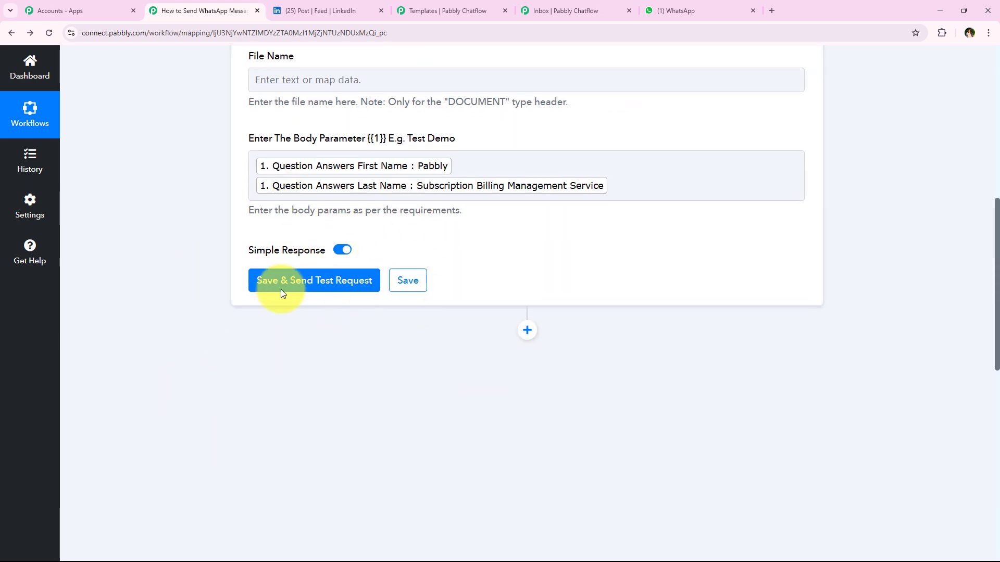
scroll(219, 393, up, 10)
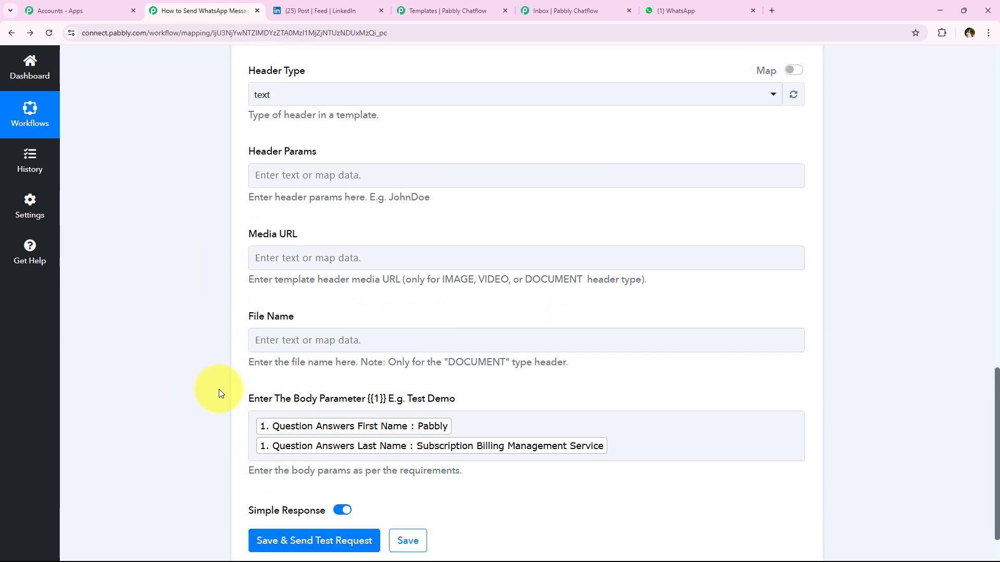
scroll(219, 394, up, 2)
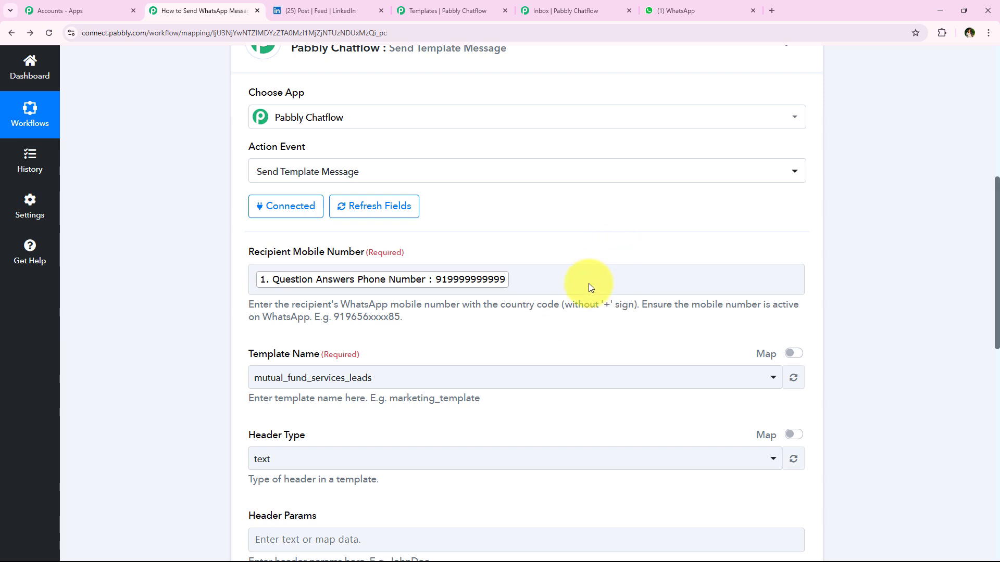
click(573, 283)
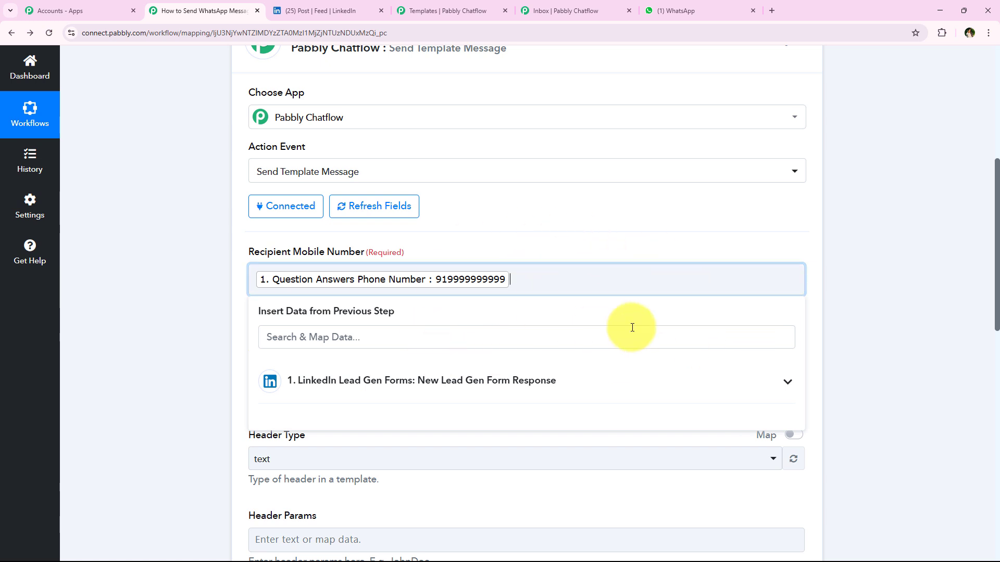
click(204, 308)
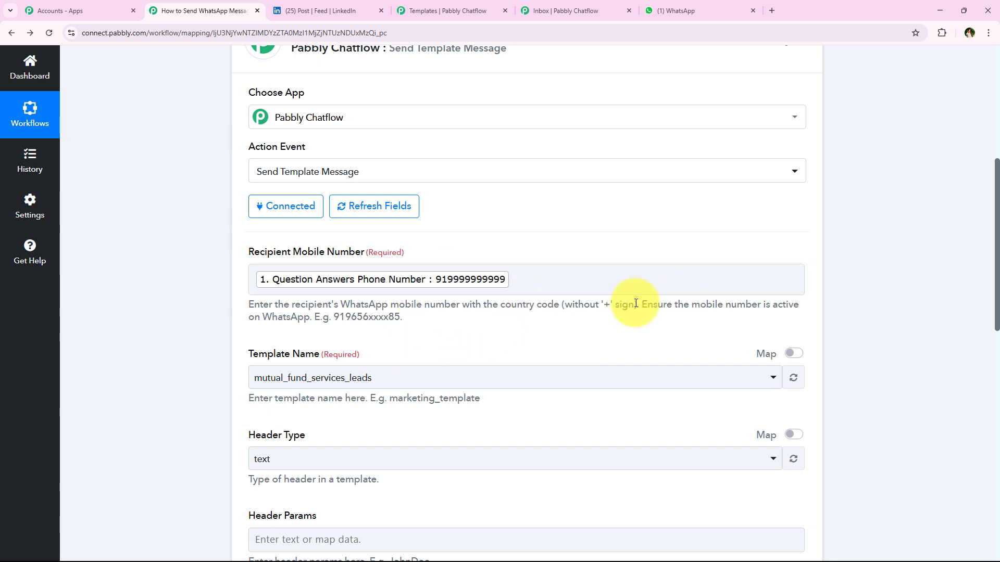
drag(640, 305, 650, 316)
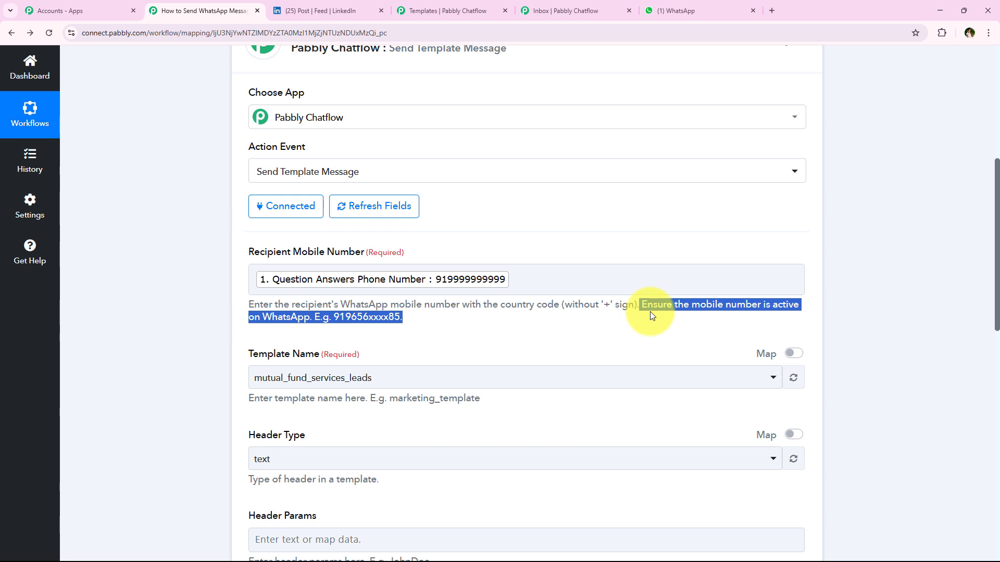
Replace the mapped phone number in Recipient Mobile Number with a real WhatsApp-active mobile number including its country code.
click(554, 292)
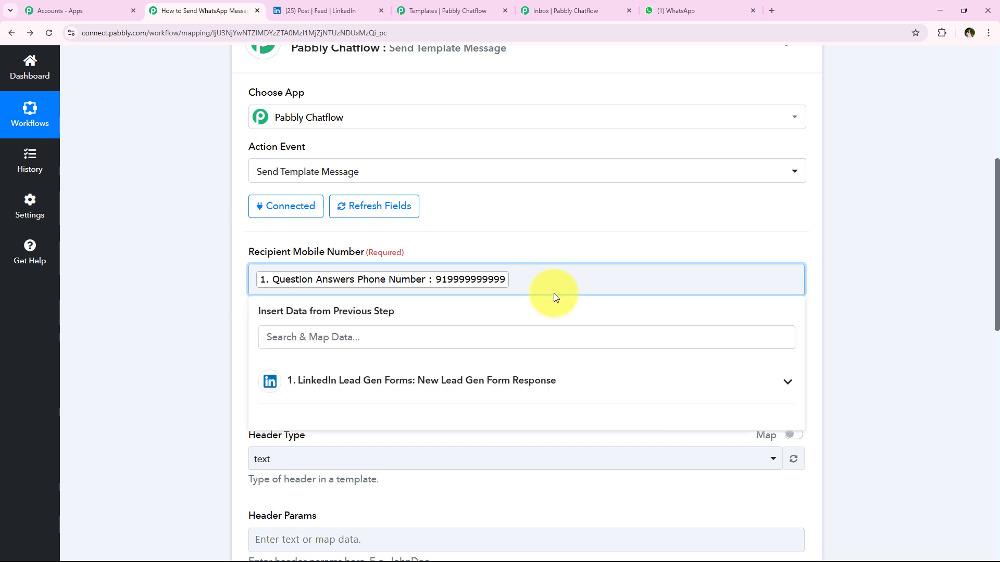
key(BackSpace)
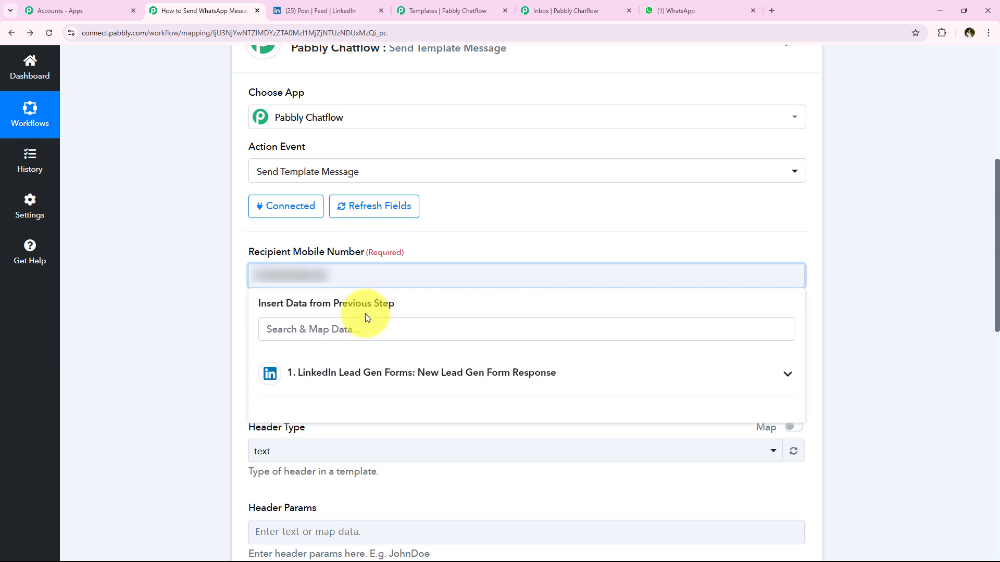
click(161, 223)
Save the Send Template Message action and send a test request.
scroll(161, 373, down, 3)
scroll(179, 393, down, 9)
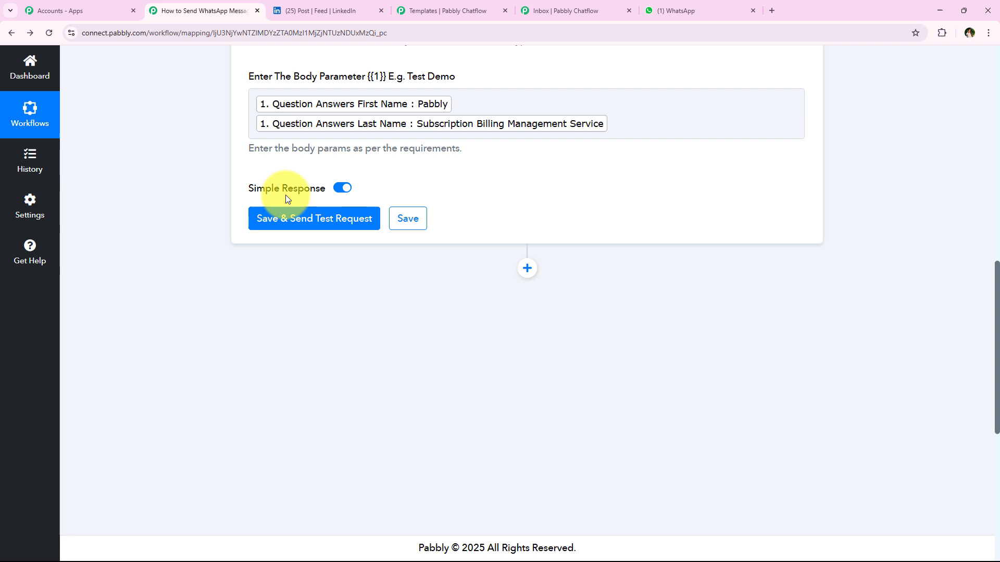
click(289, 225)
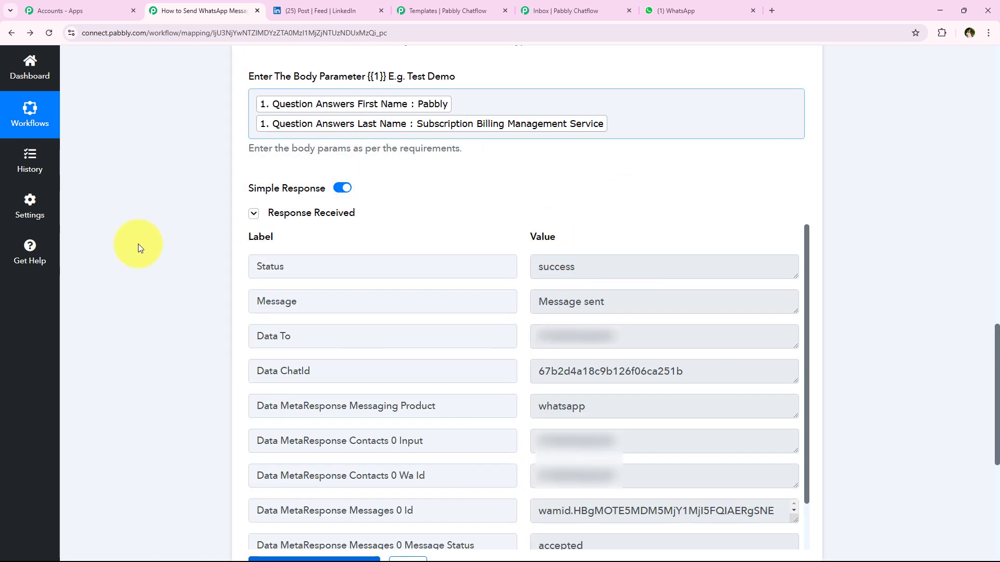
Check the Status and Message values in the test response and collapse the Pabbly Chatflow action step.
drag(714, 268, 329, 292)
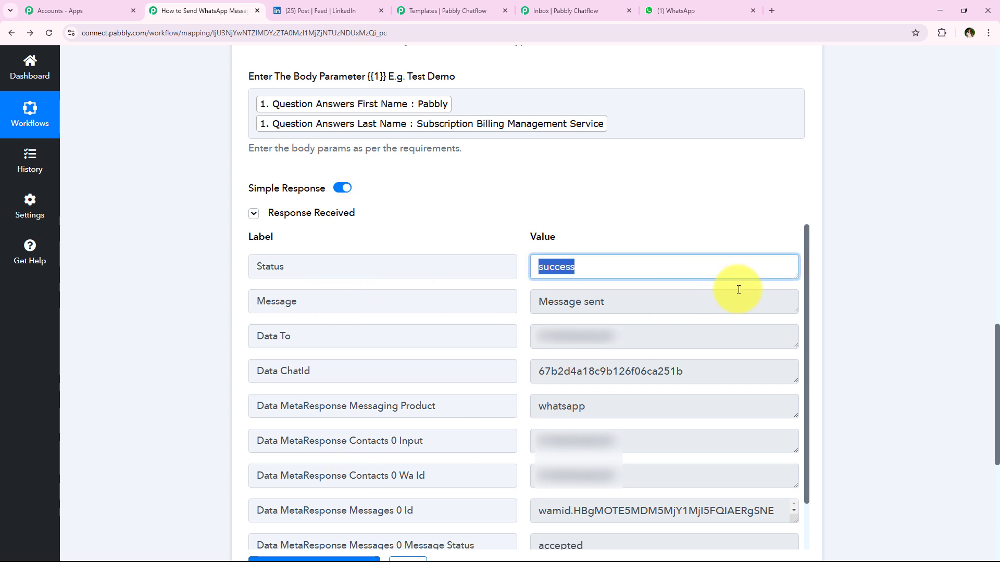
drag(676, 292, 252, 297)
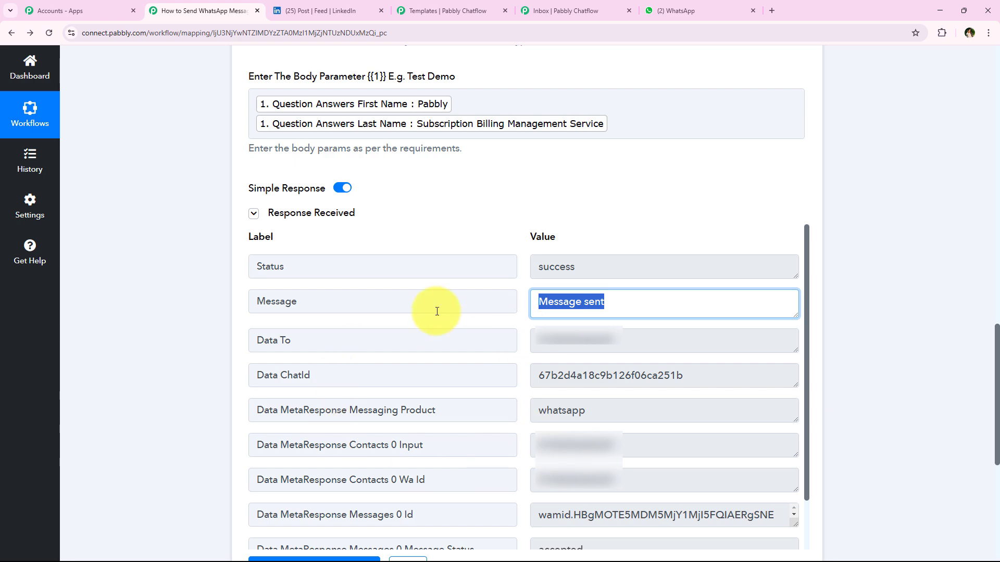
scroll(176, 443, up, 1)
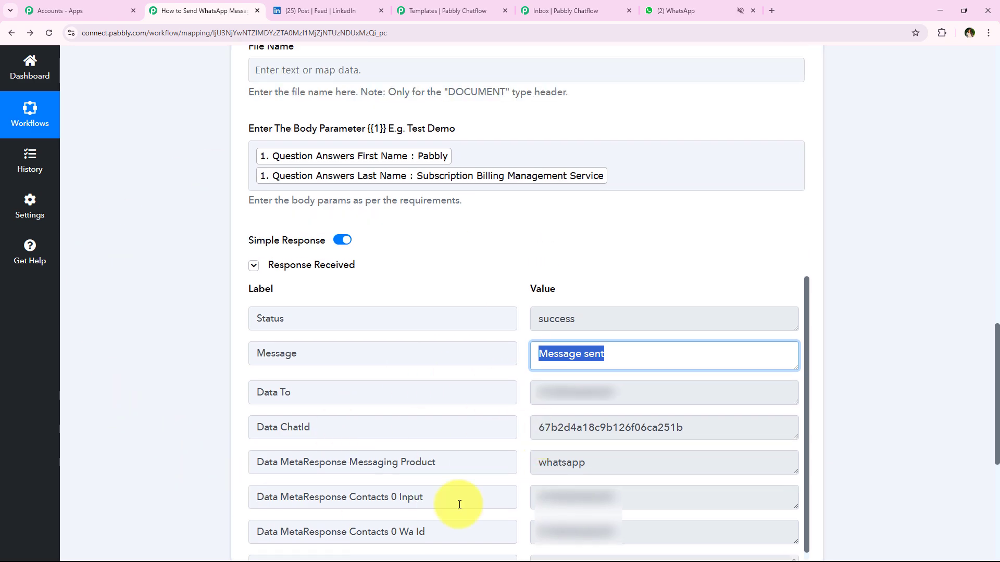
scroll(205, 343, up, 19)
click(285, 359)
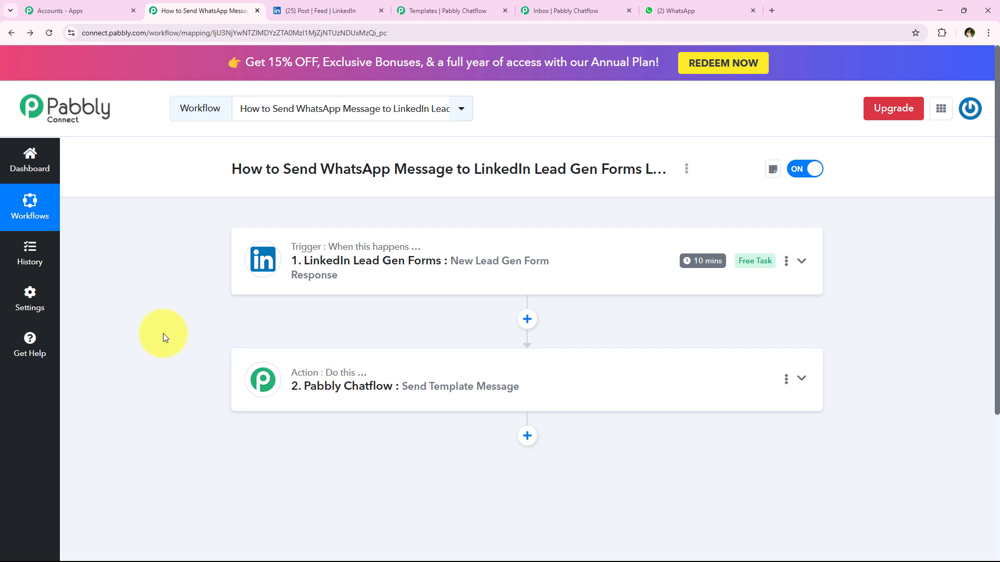
Switch to the Pabbly Chatflow inbox, check the test message's Sent and Delivered times, and dismiss the notification permission request.
click(542, 6)
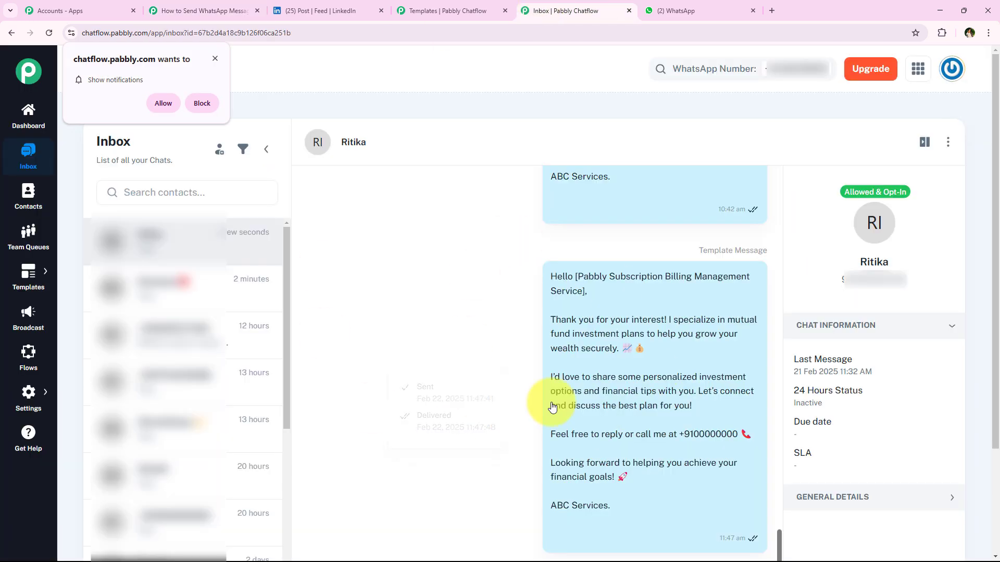
scroll(654, 348, down, 1)
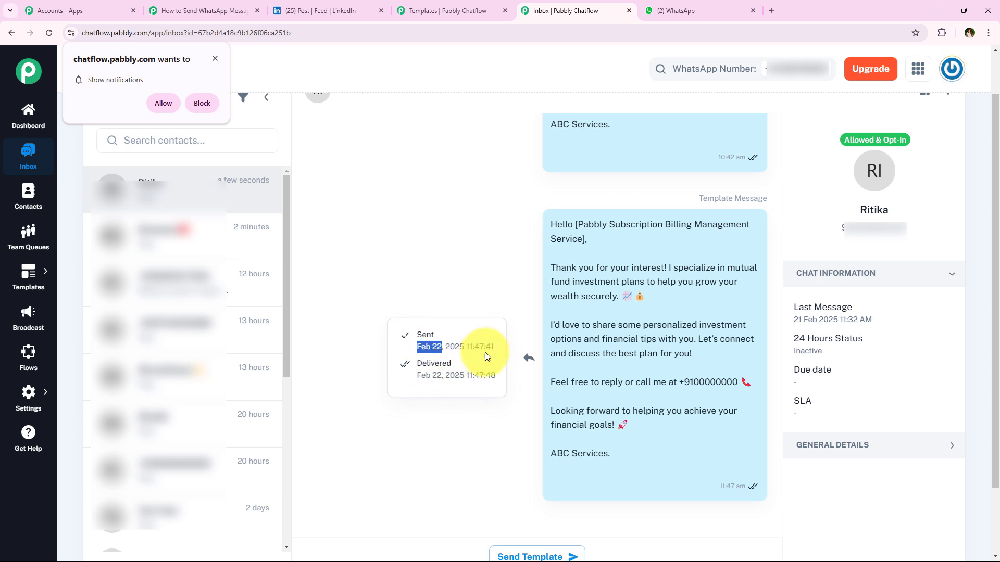
drag(416, 375, 492, 374)
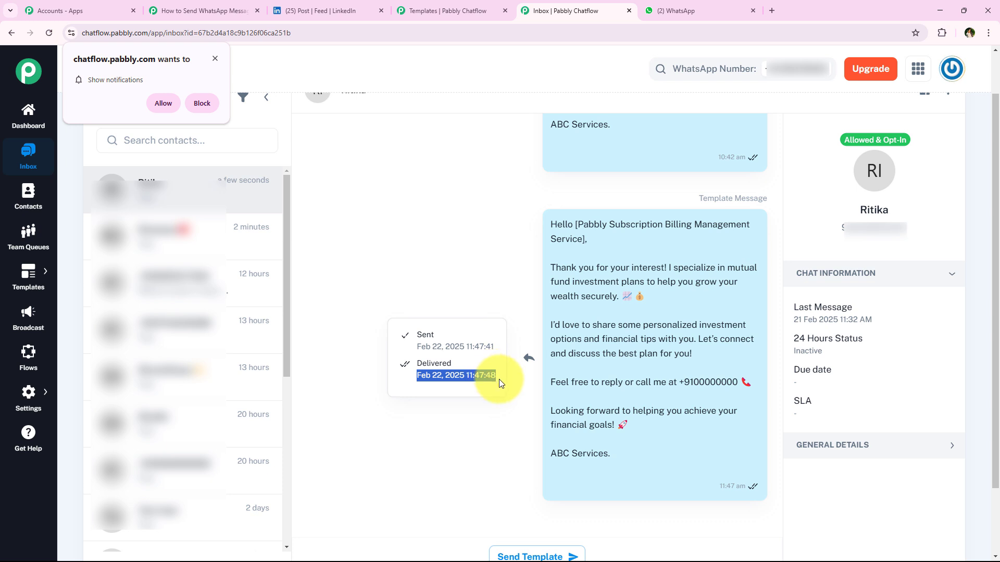
click(523, 436)
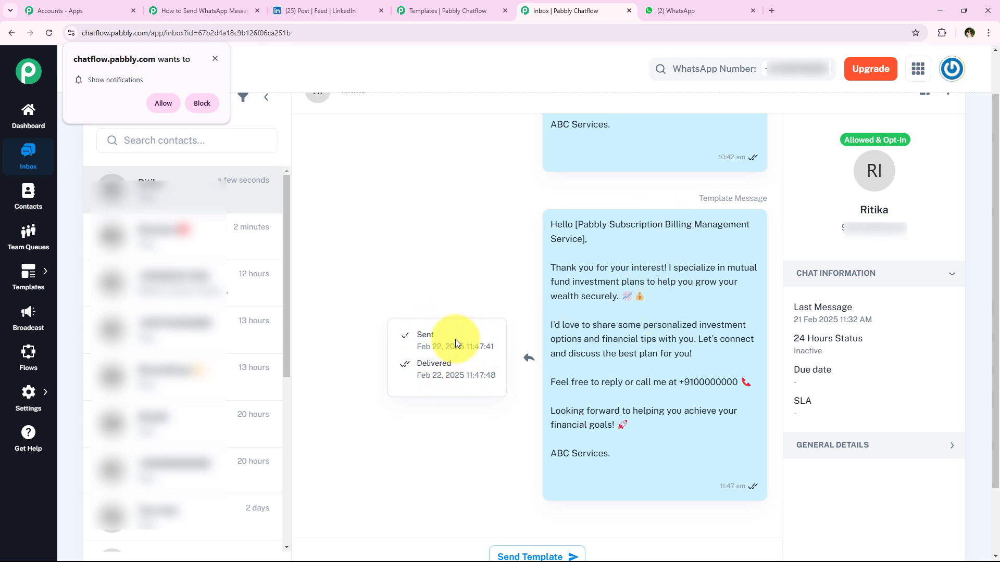
click(215, 58)
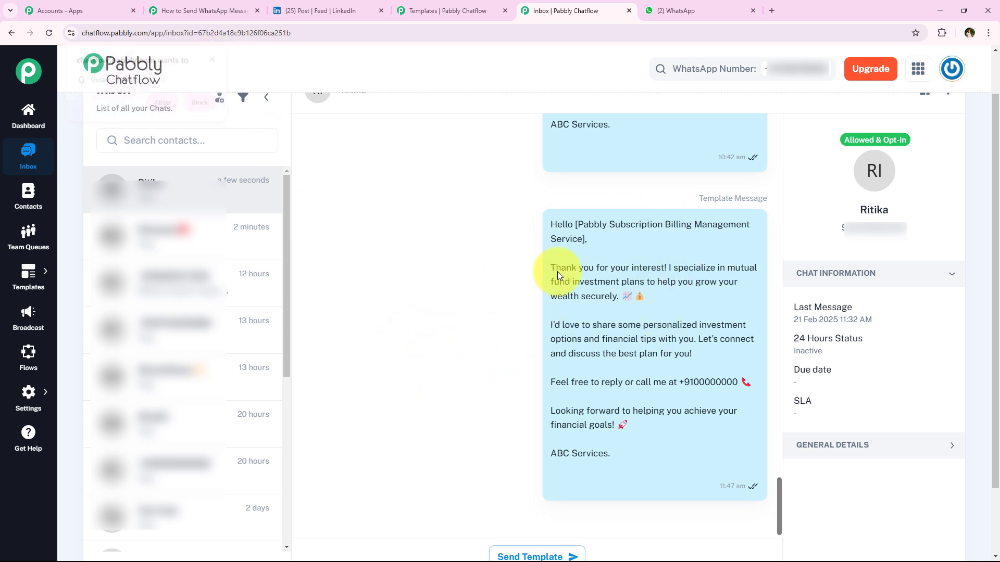
Switch to WhatsApp Web and read the newest template message in the ChatFlow chat, checking the greeting name and opening line.
click(729, 8)
scroll(585, 448, down, 3)
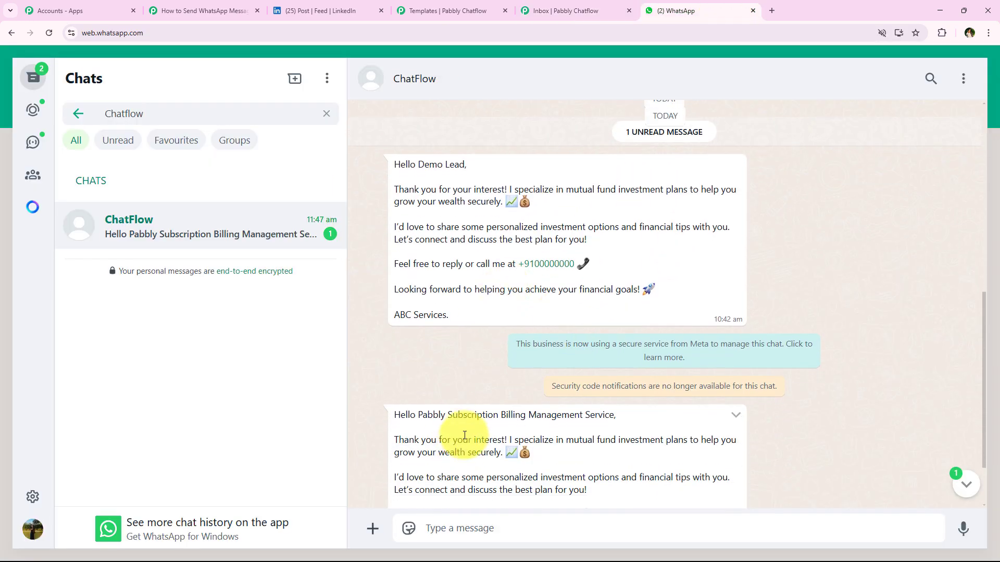
scroll(465, 435, down, 2)
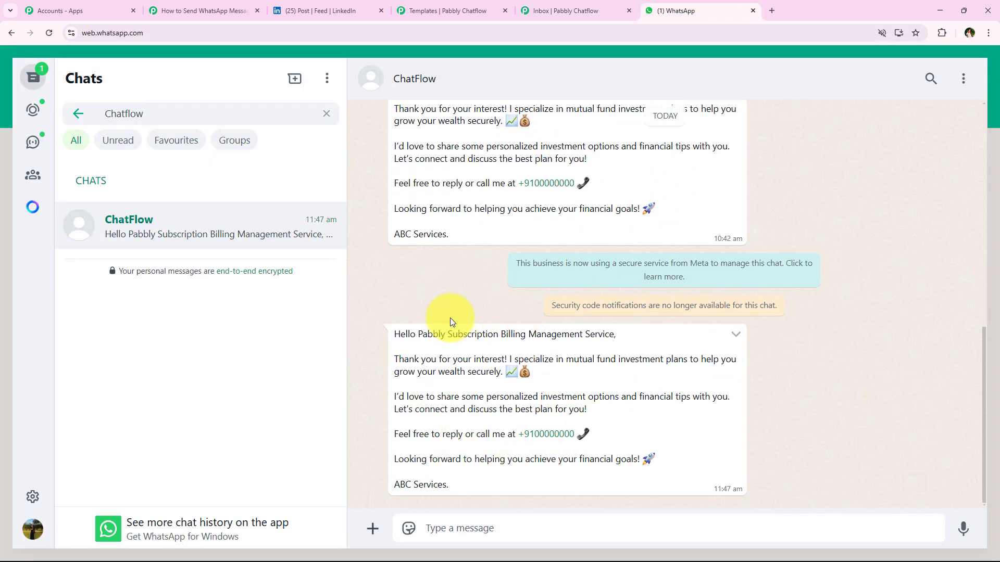
drag(392, 334, 617, 335)
drag(388, 359, 513, 360)
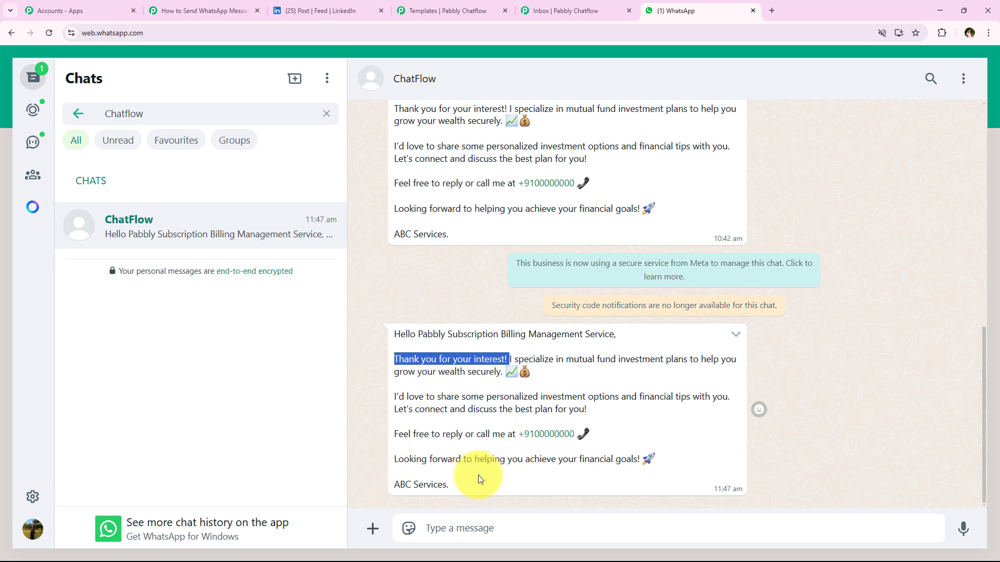
click(379, 355)
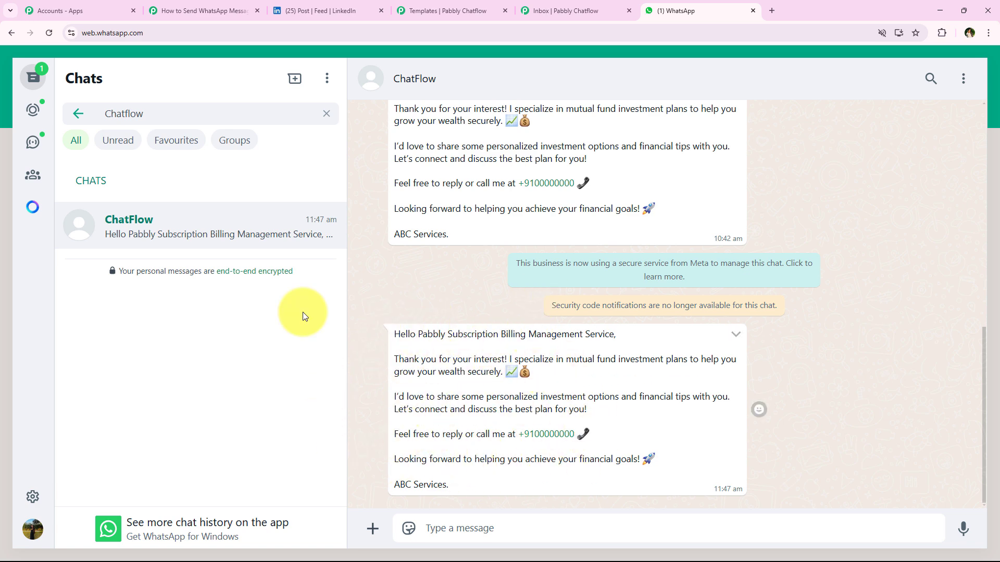
Return to the Pabbly Chatflow inbox and check the Read status and time of the test message.
click(462, 4)
click(540, 4)
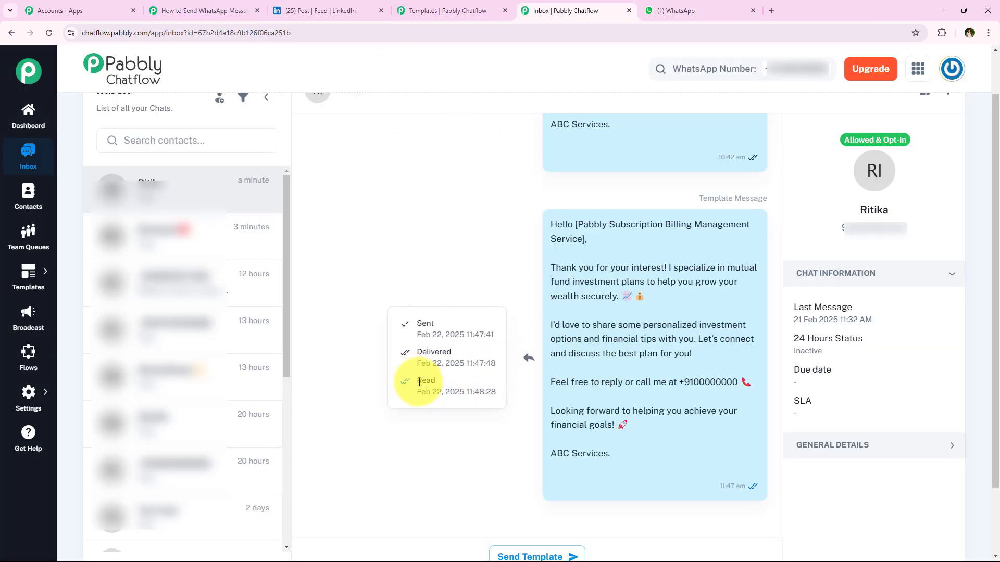
drag(418, 382, 500, 395)
click(486, 399)
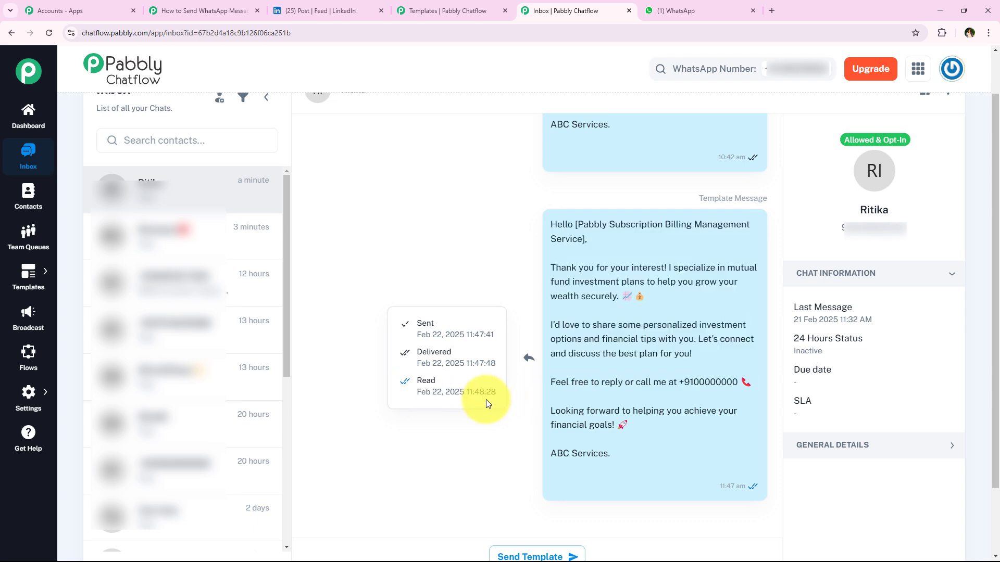
Compare the newest template message in WhatsApp Web with its copy and delivery status in the Pabbly Chatflow inbox.
click(671, 10)
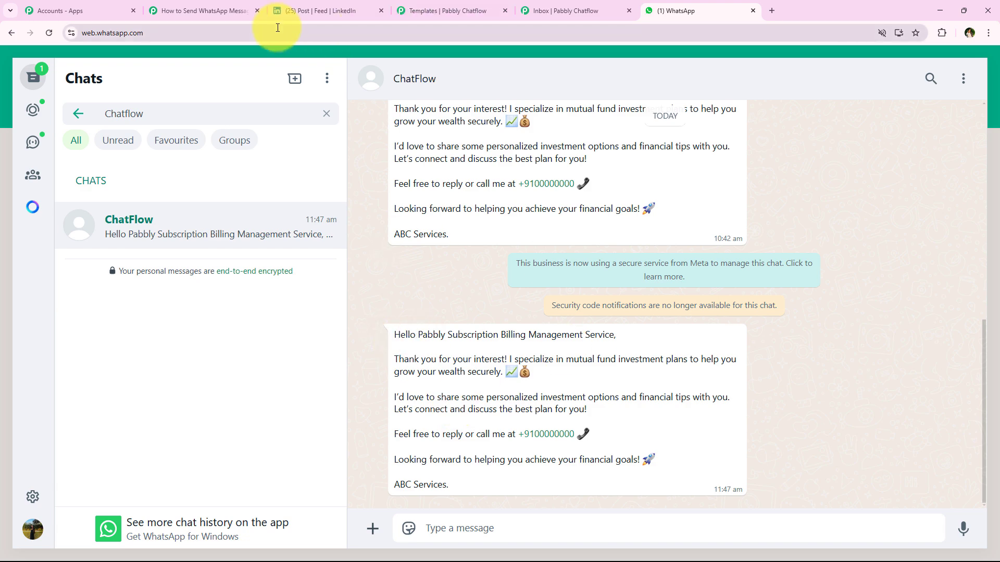
click(552, 11)
mouse_move(612, 294)
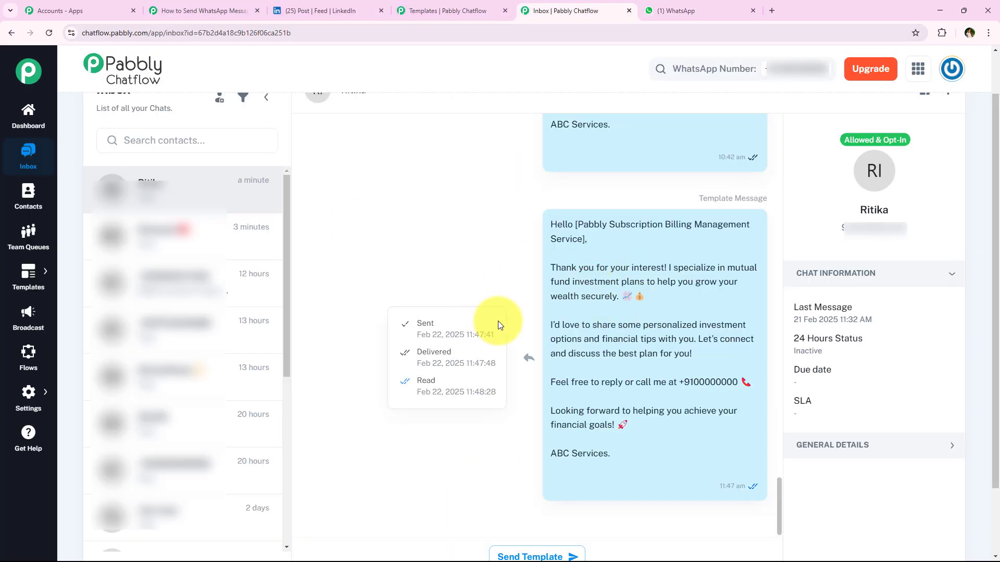
scroll(423, 273, down, 2)
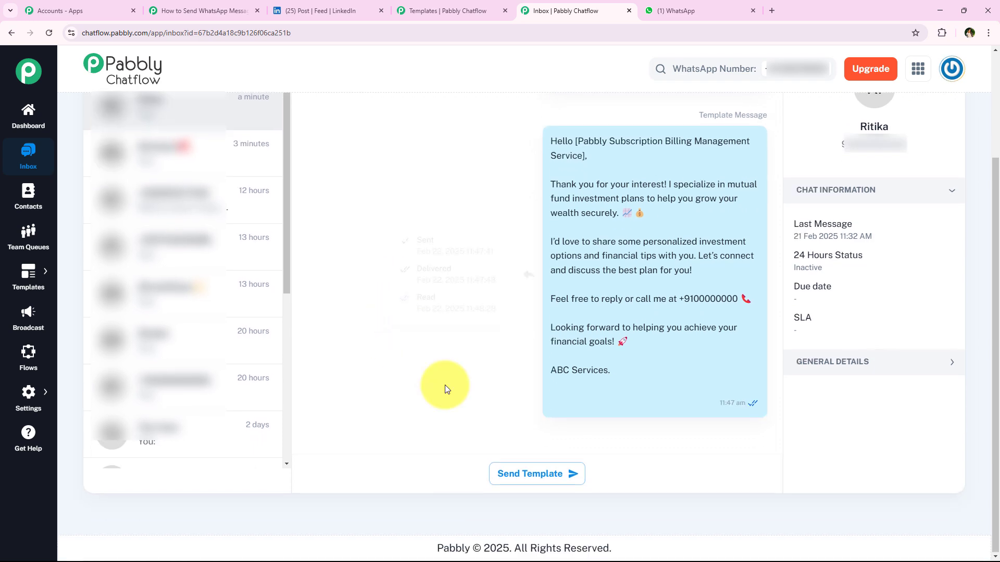
scroll(521, 366, up, 1)
scroll(555, 367, down, 1)
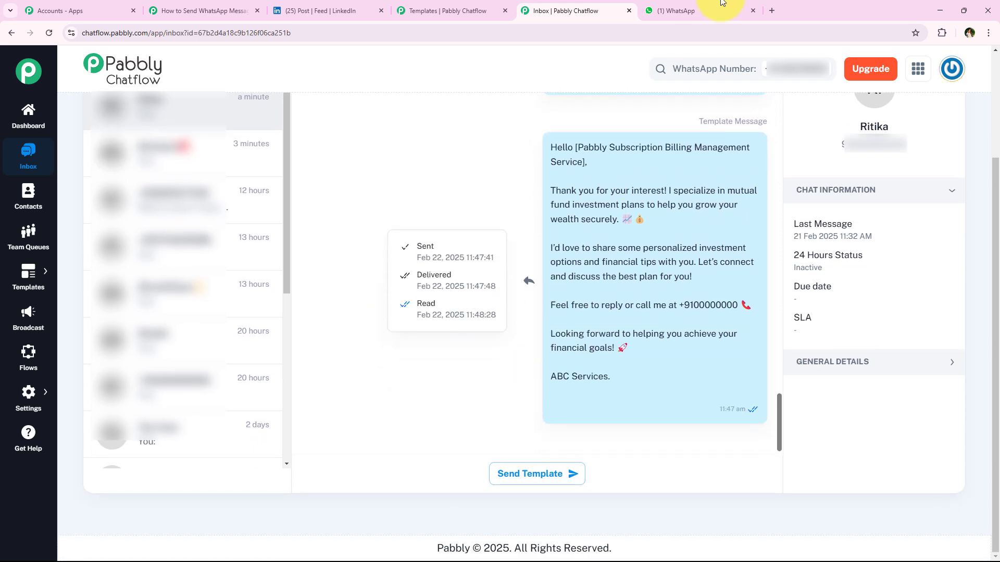
Switch to WhatsApp Web and send the reply "Hi I want to know more about the price" in the ChatFlow chat.
click(676, 10)
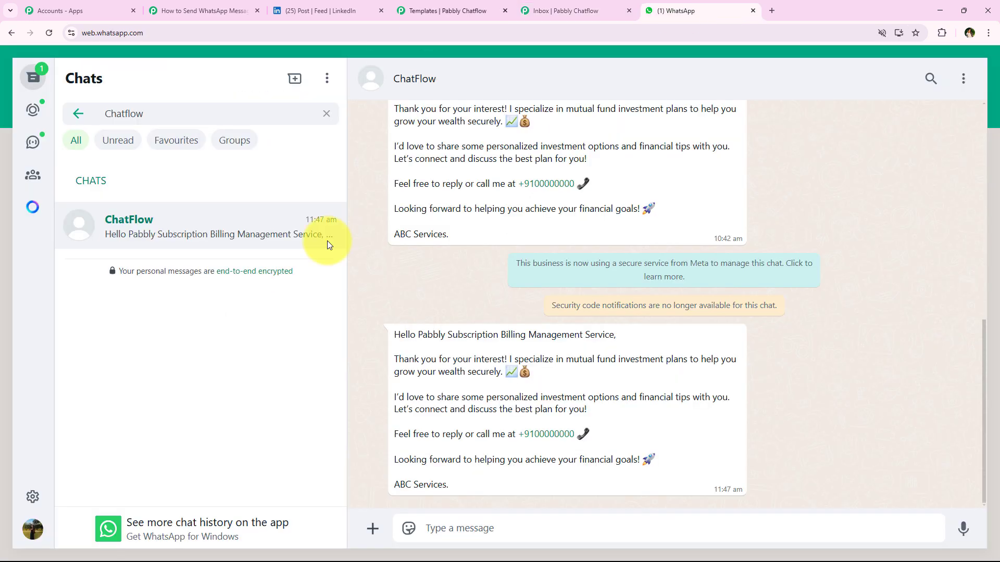
click(476, 522)
text(Hi)
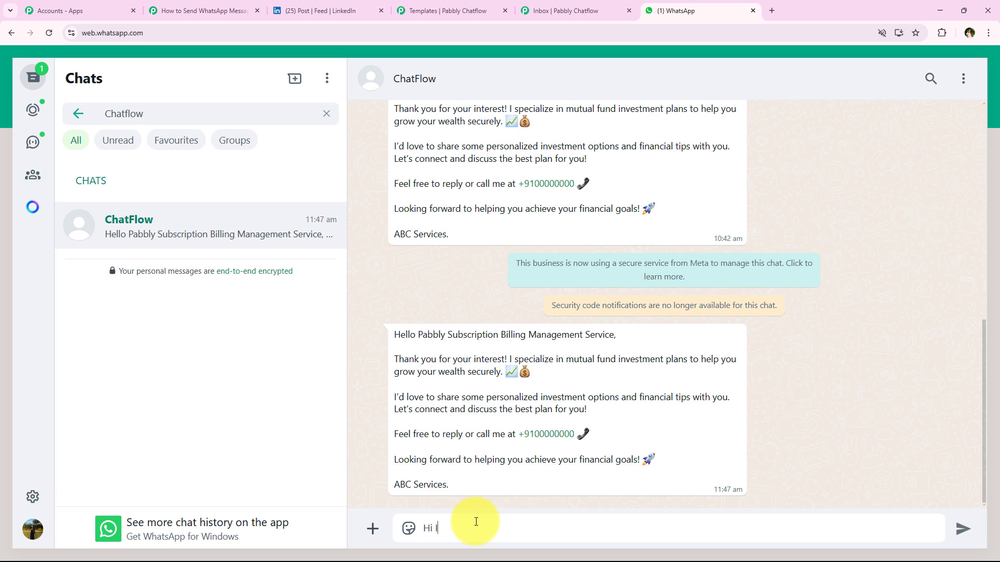
text( I want to know more about the price)
key(Return)
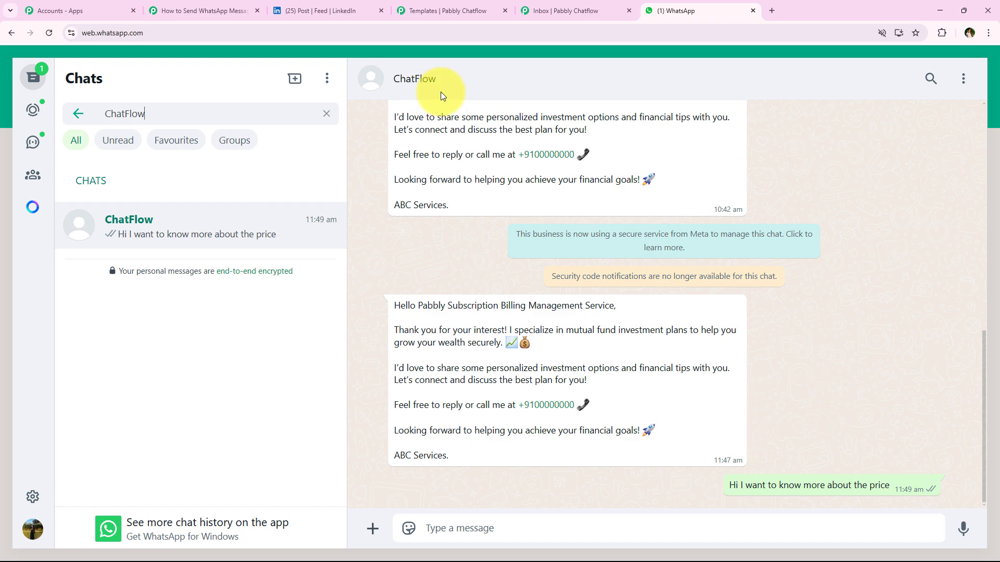
Switch to the Pabbly Chatflow inbox and check the incoming price enquiry below the template message.
click(539, 18)
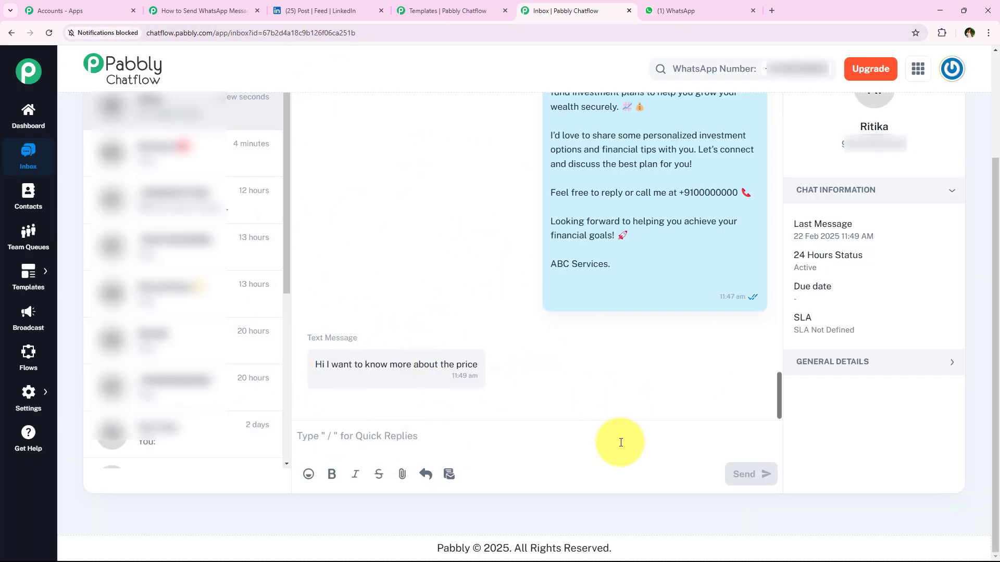
scroll(620, 458, up, 1)
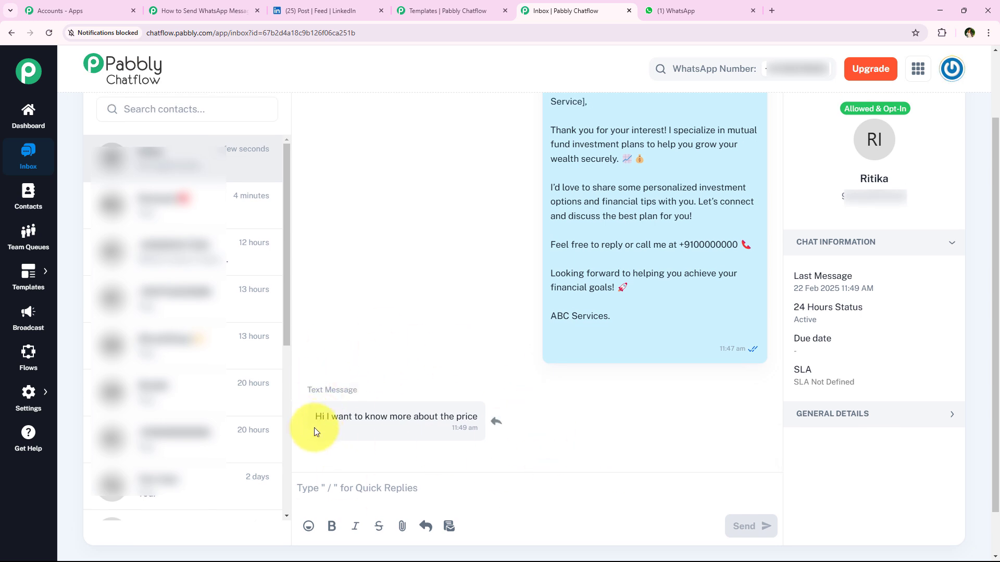
drag(320, 415, 476, 417)
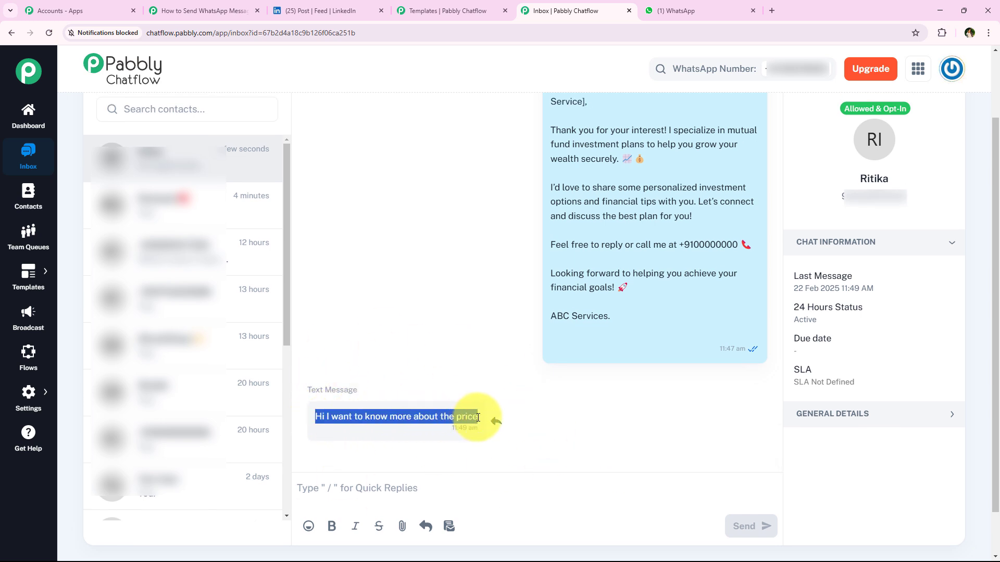
click(508, 391)
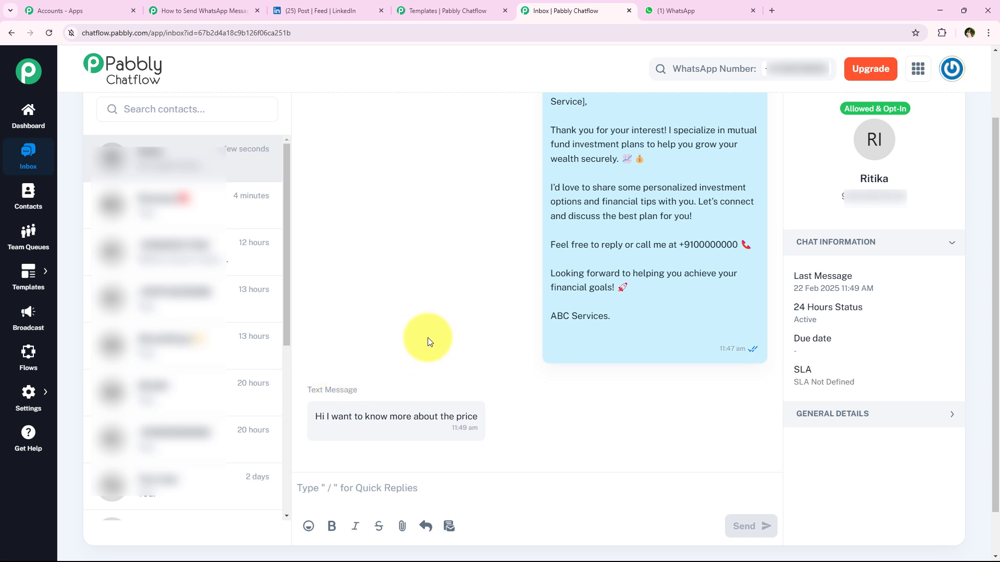
mouse_move(512, 183)
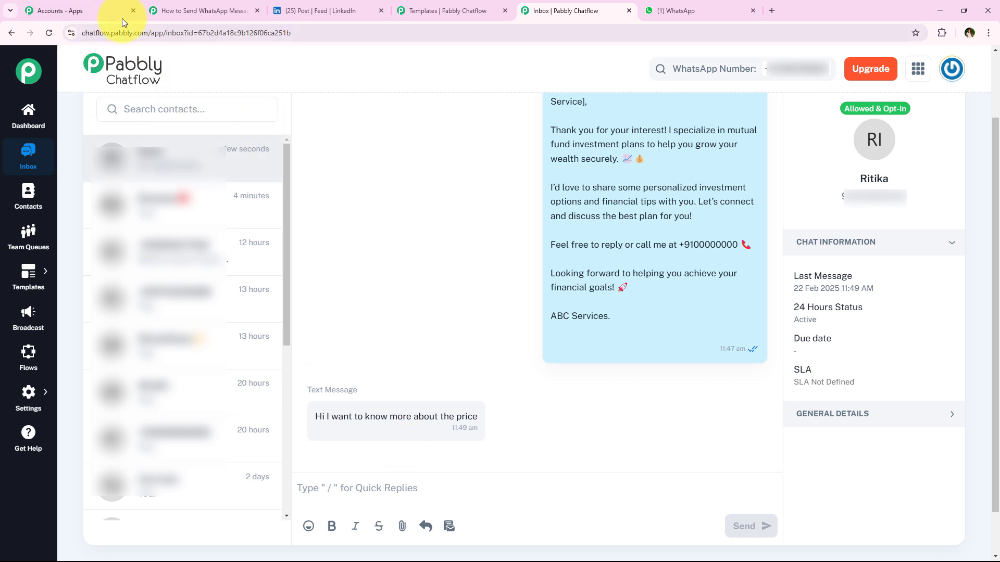
mouse_move(547, 156)
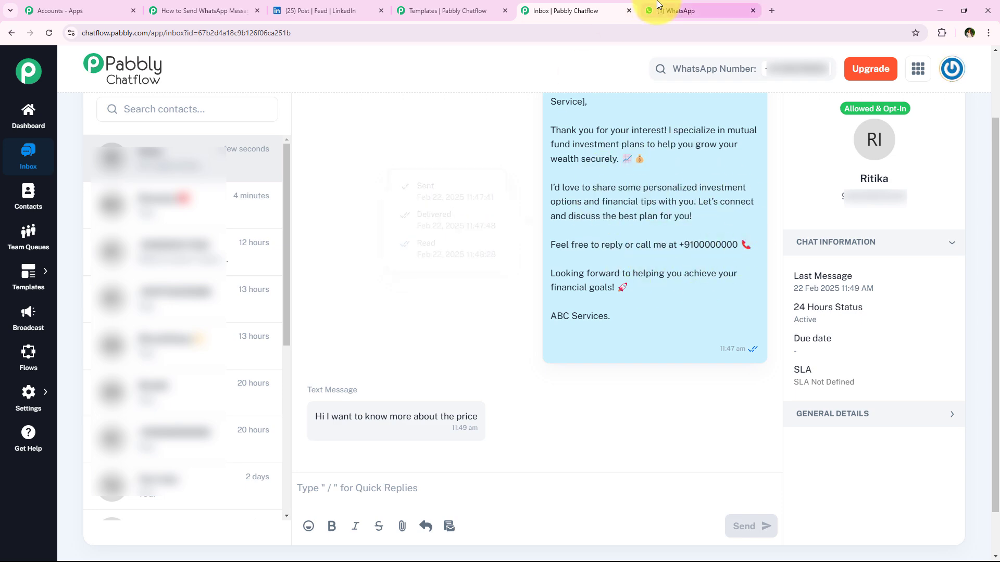
Review the conversation in WhatsApp Web and the Chatflow inbox, and return to the Pabbly Connect workflow to review its trigger and action.
click(669, 10)
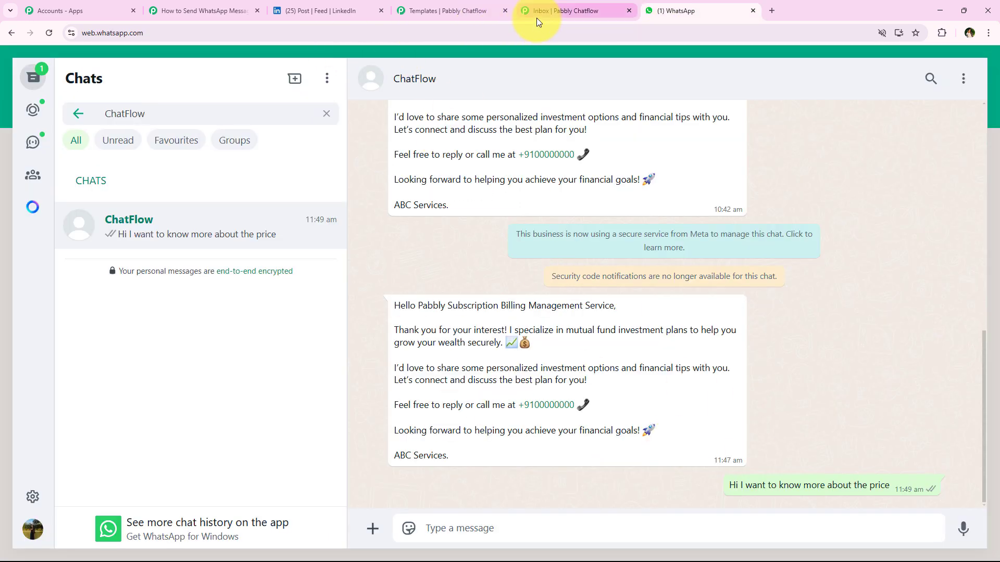
click(552, 12)
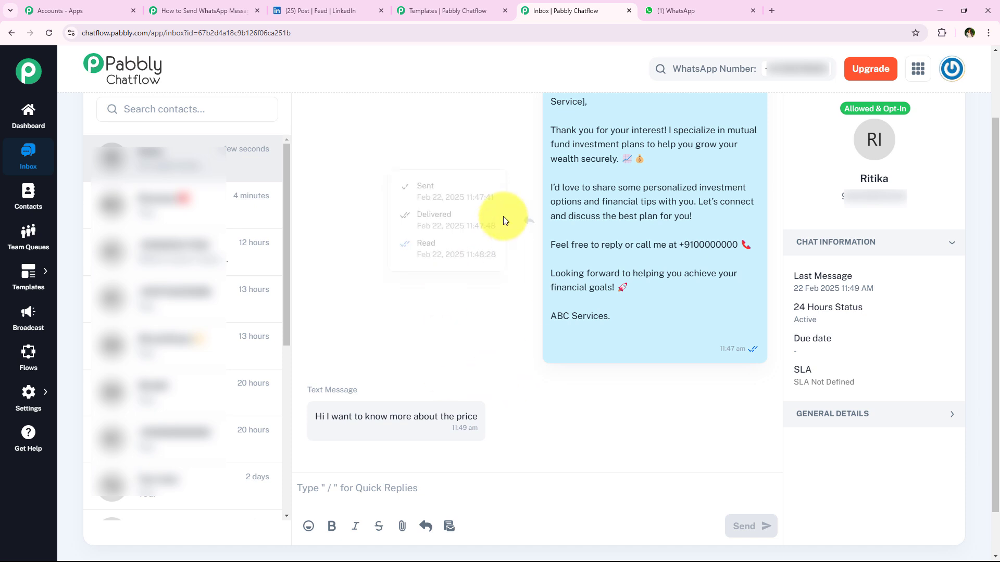
click(205, 11)
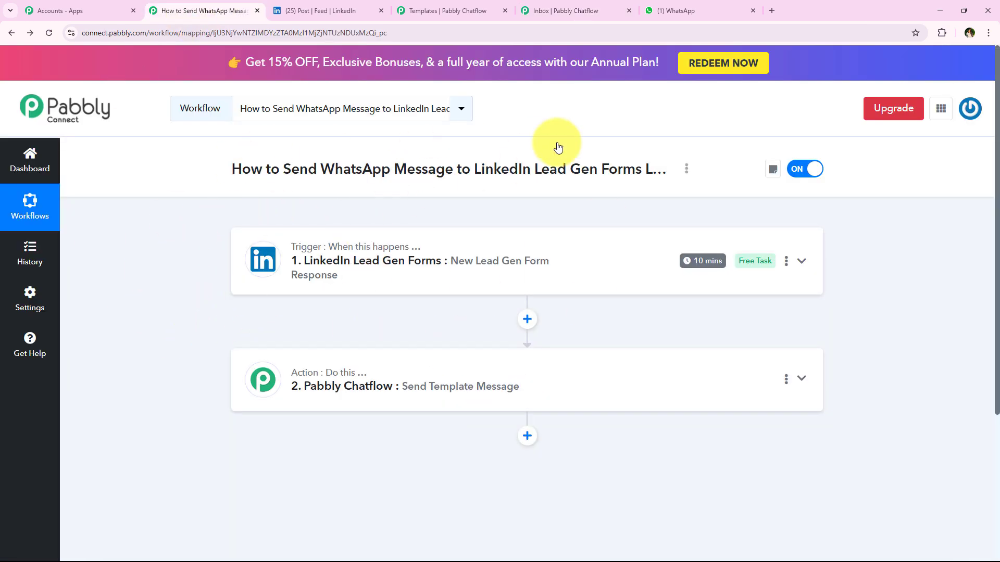
click(664, 10)
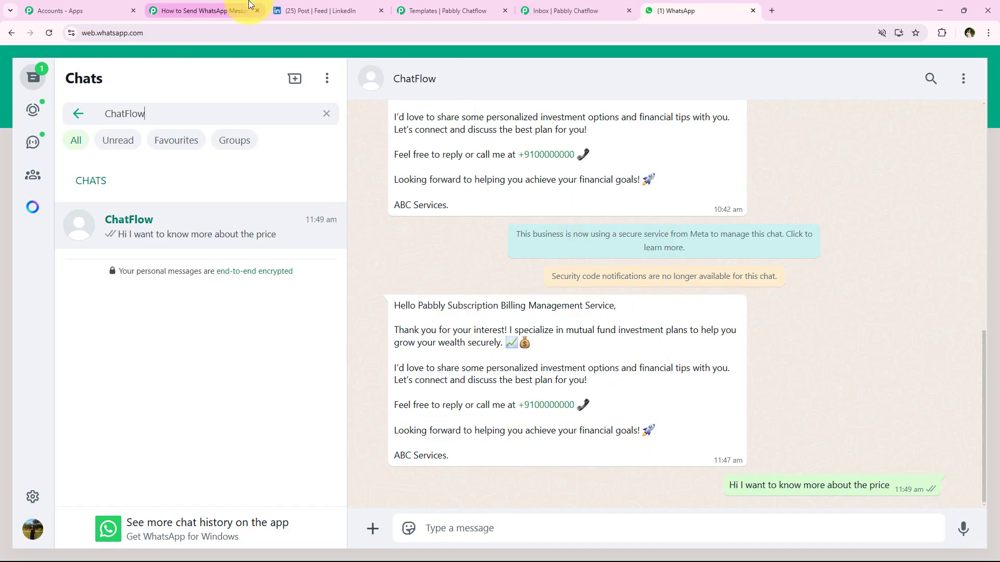
click(204, 11)
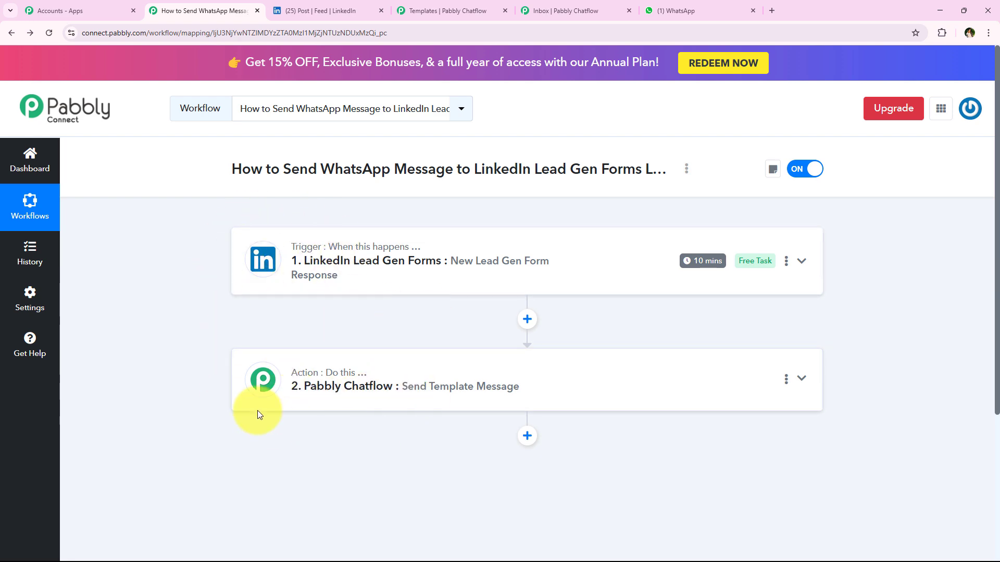
click(671, 11)
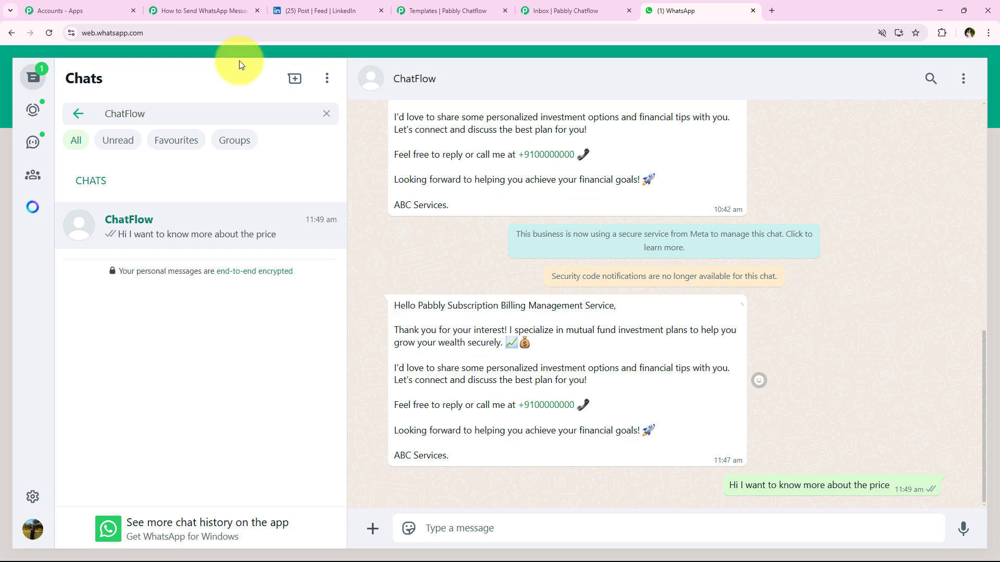
click(177, 6)
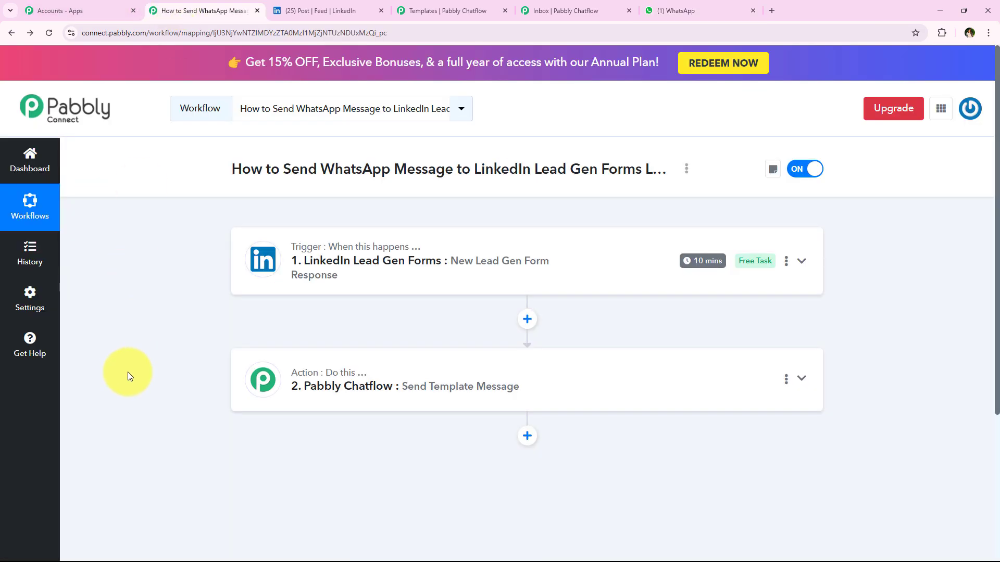